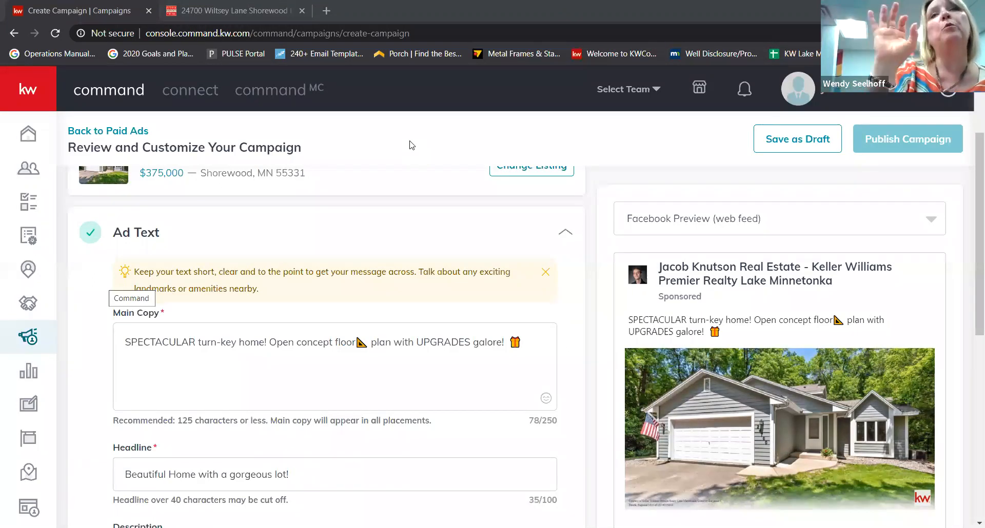
- Look over the ad form and select part of the description sentence
scroll(410, 145, "down", 4)
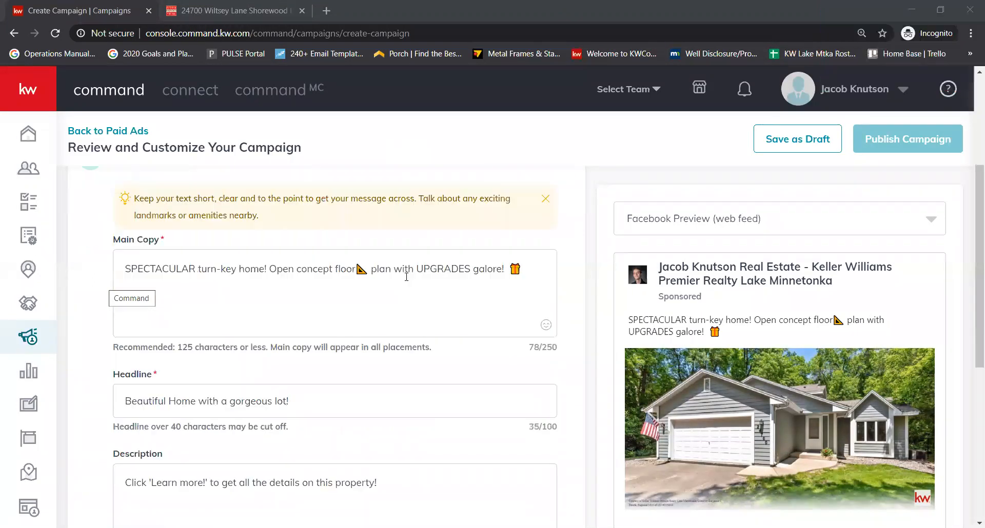
scroll(936, 329, "down", 4)
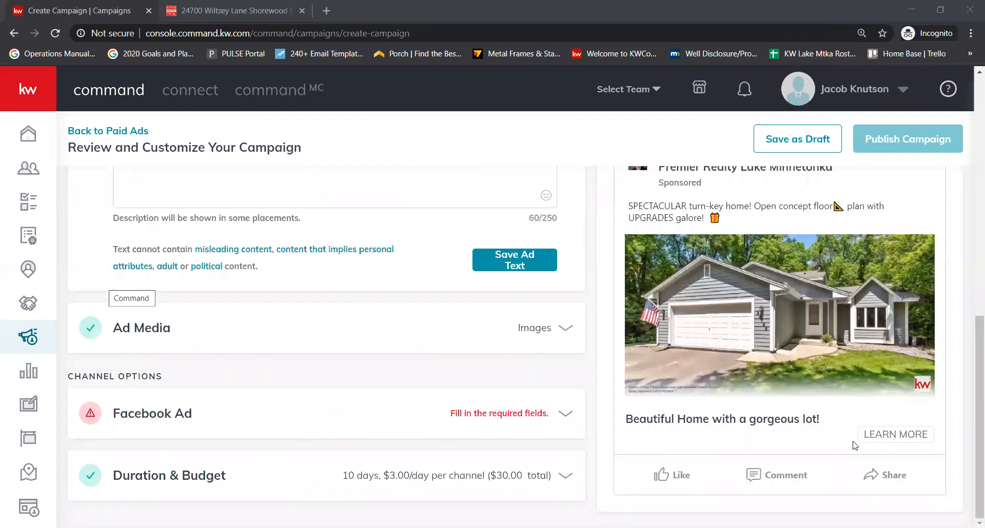
scroll(311, 275, "up", 1)
scroll(312, 275, "up", 2)
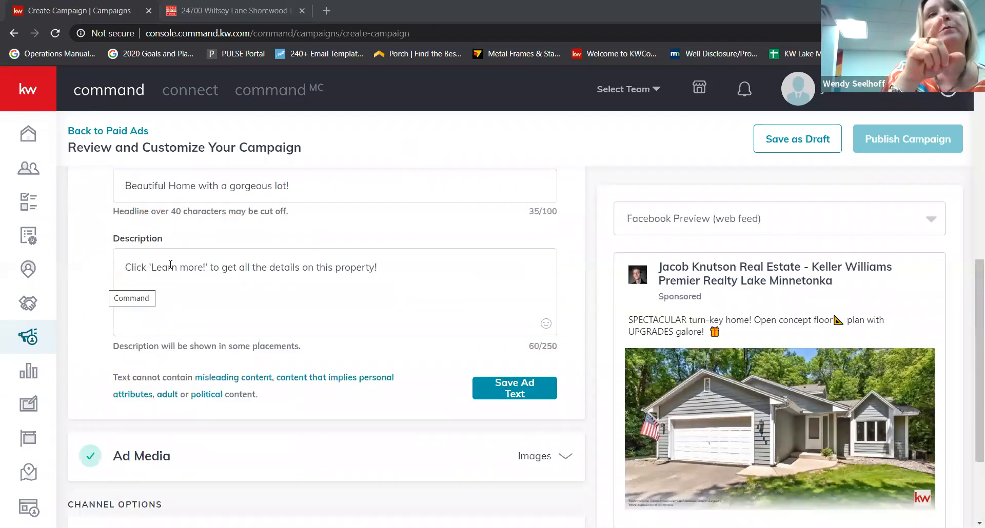
left_click(196, 264)
left_click_drag(162, 269, 244, 274)
left_click(233, 301)
- Append "Click 'Learn More!' for all the details!" after the gift emoji in the main copy
scroll(289, 230, "up", 2)
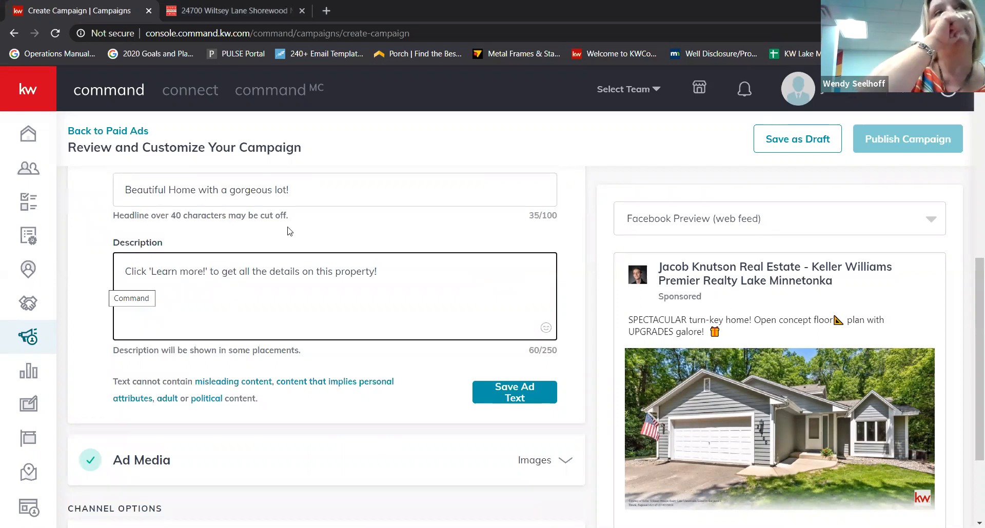
left_click(252, 204)
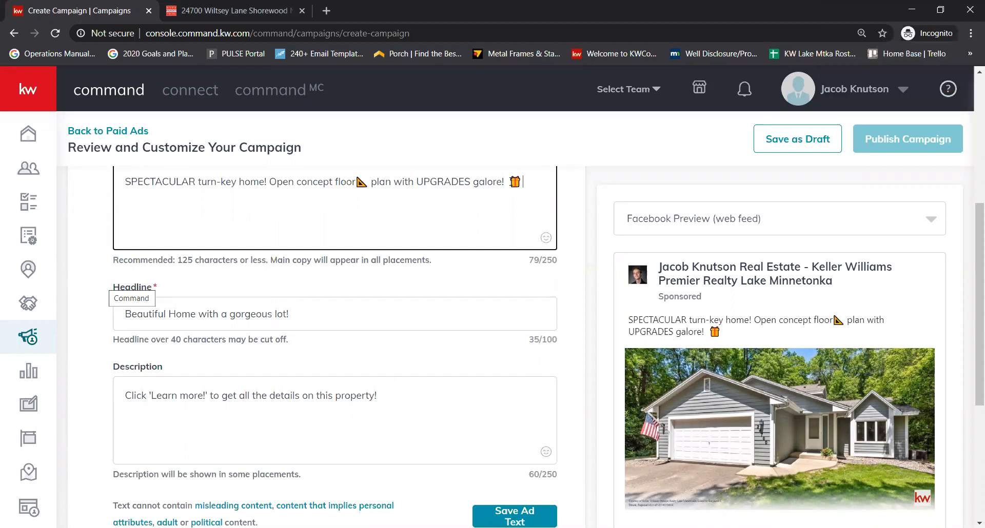
type("Click 'Learn More!'")
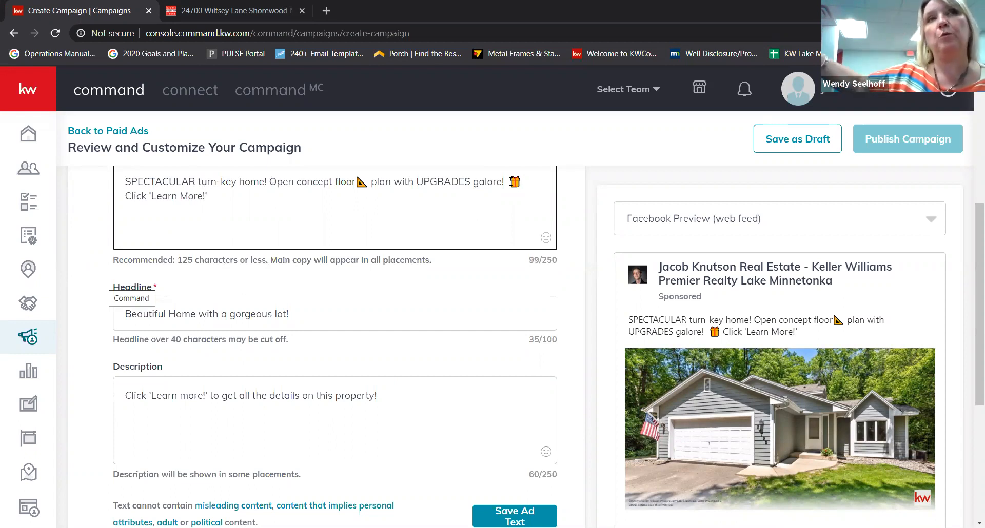
type(" for all the")
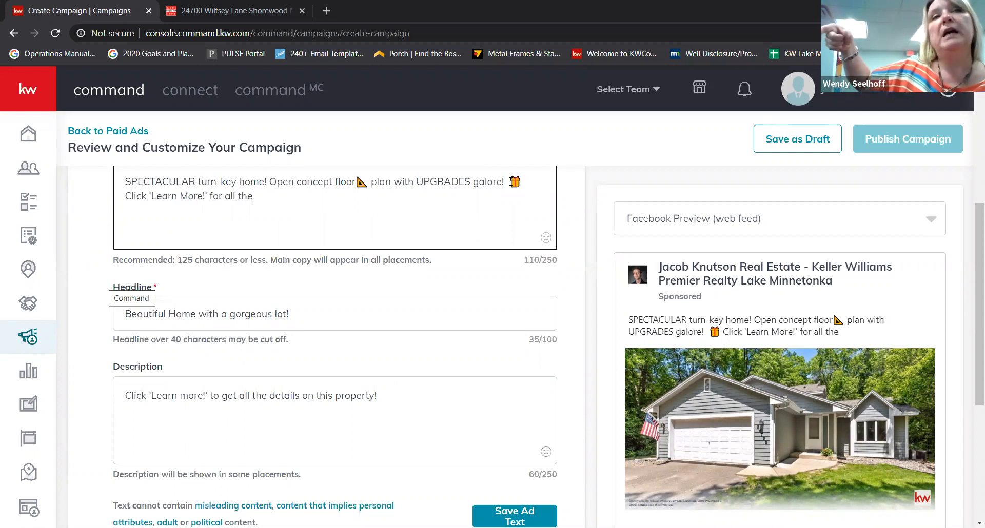
type(" details!")
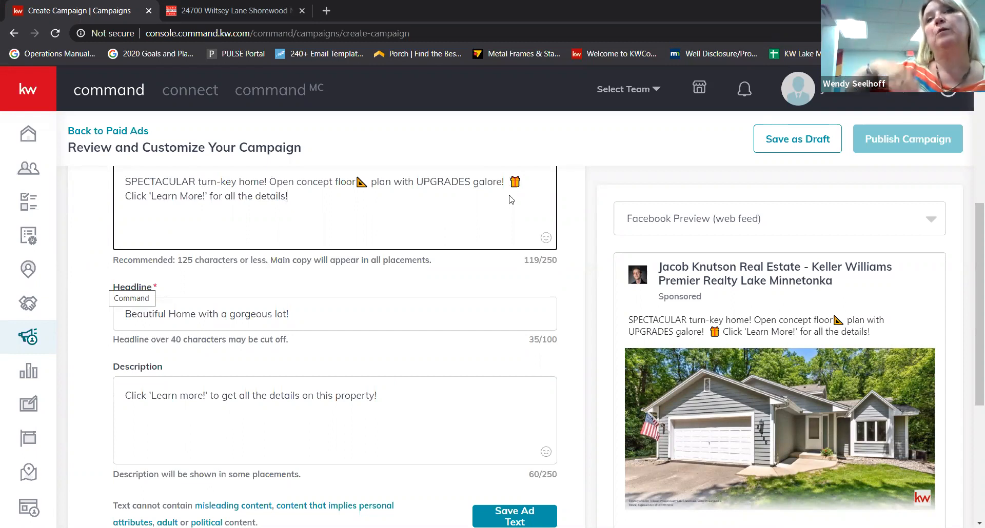
scroll(813, 389, "down", 1)
scroll(810, 387, "down", 2)
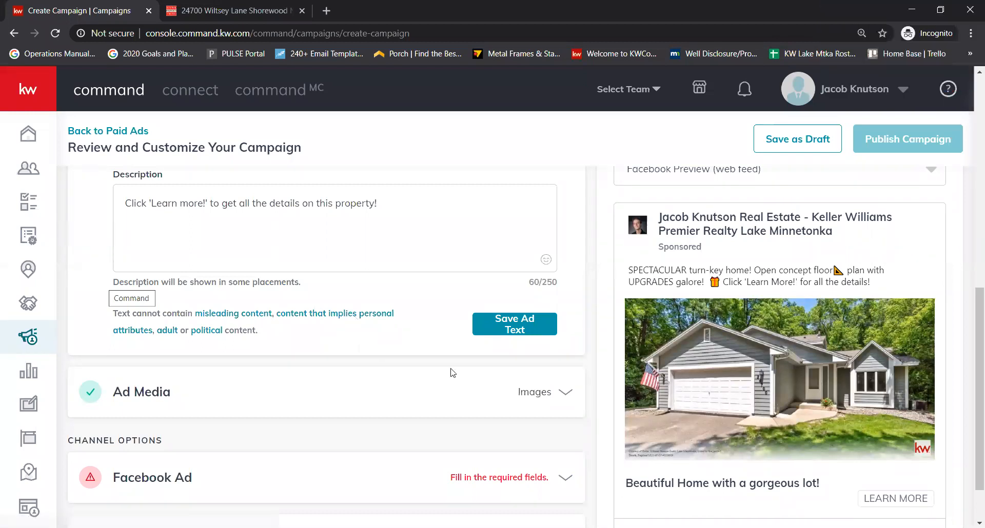
scroll(413, 356, "up", 6)
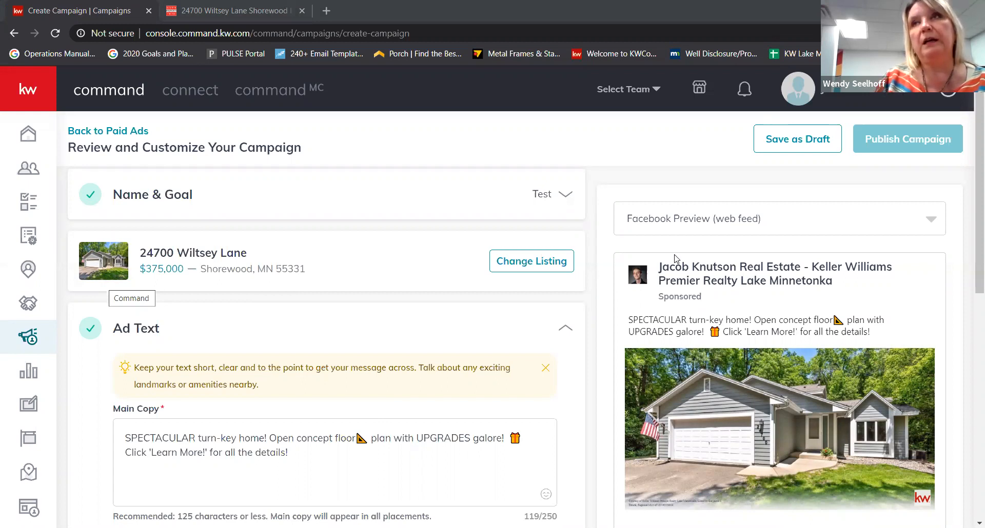
scroll(323, 251, "down", 1)
scroll(564, 268, "down", 1)
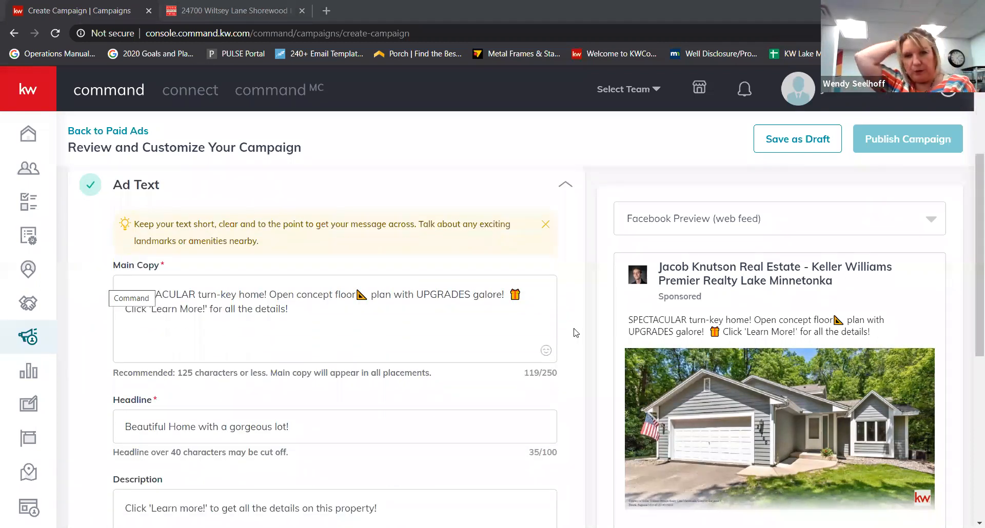
scroll(574, 329, "down", 3)
scroll(52, 155, "down", 2)
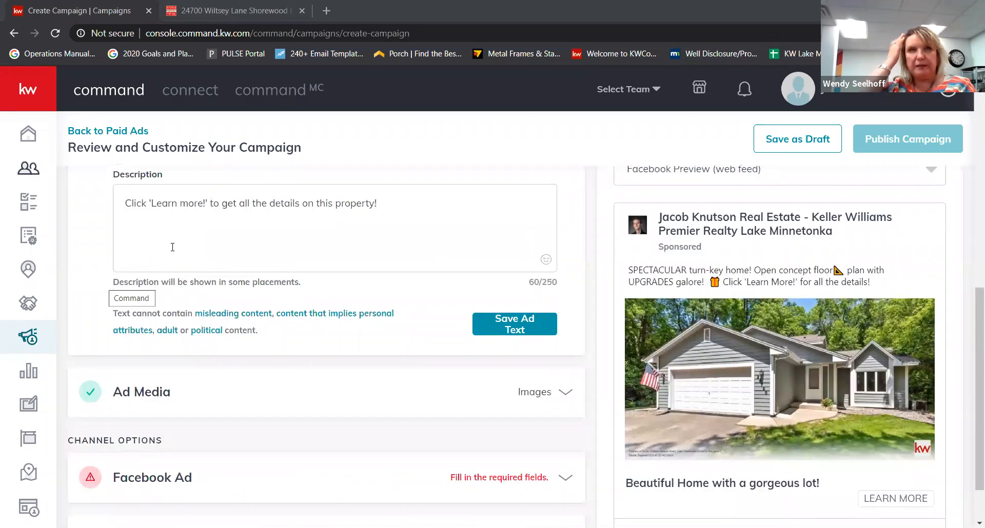
left_click(425, 250)
scroll(278, 238, "up", 8)
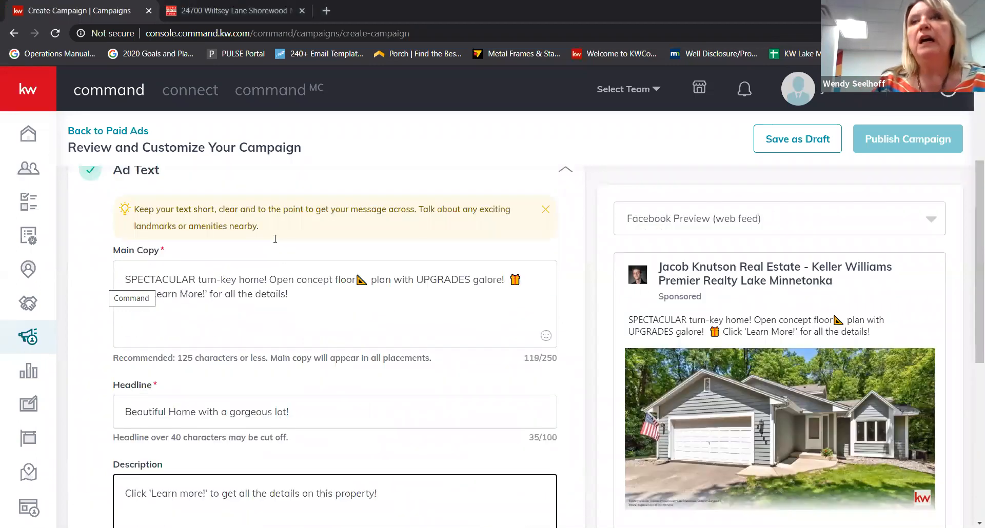
double_click(143, 280)
scroll(195, 264, "down", 1)
scroll(151, 297, "down", 6)
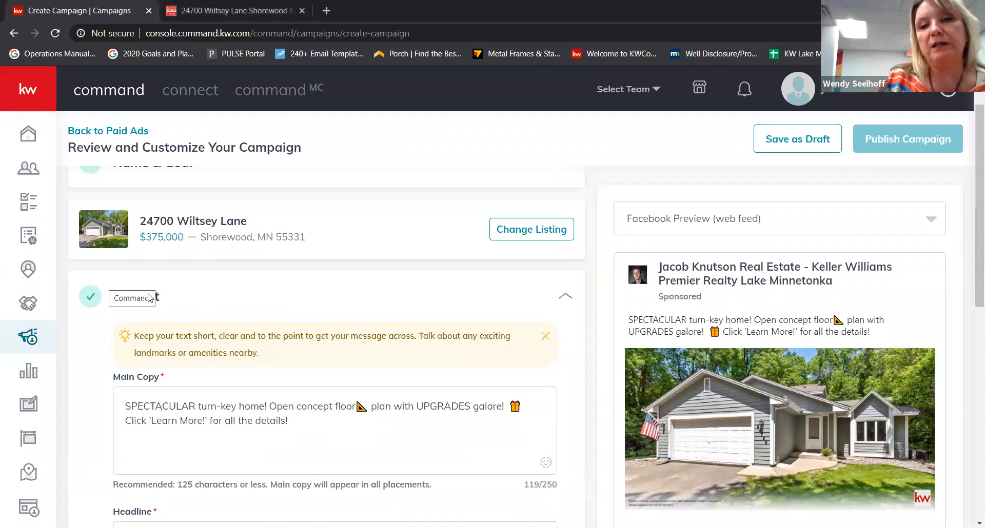
scroll(150, 302, "down", 1)
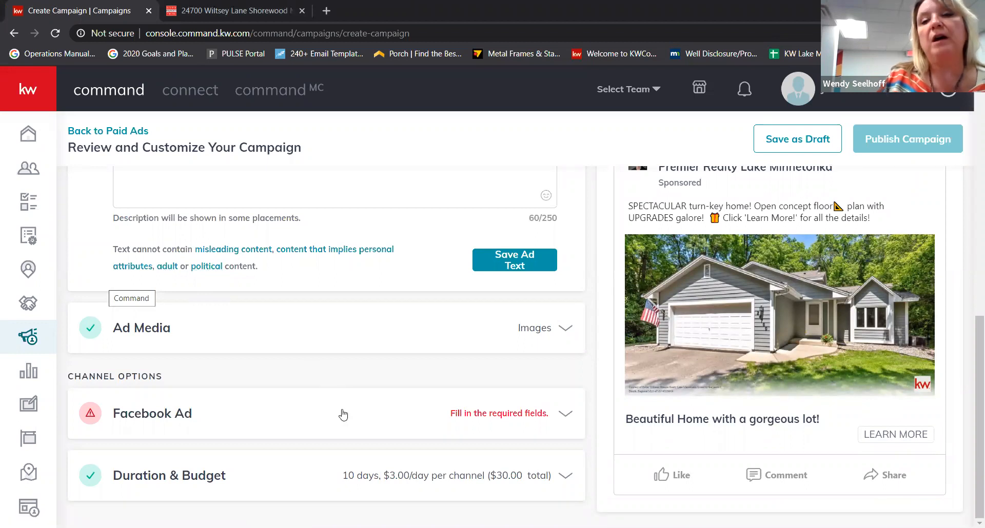
left_click(188, 12)
left_click(100, 10)
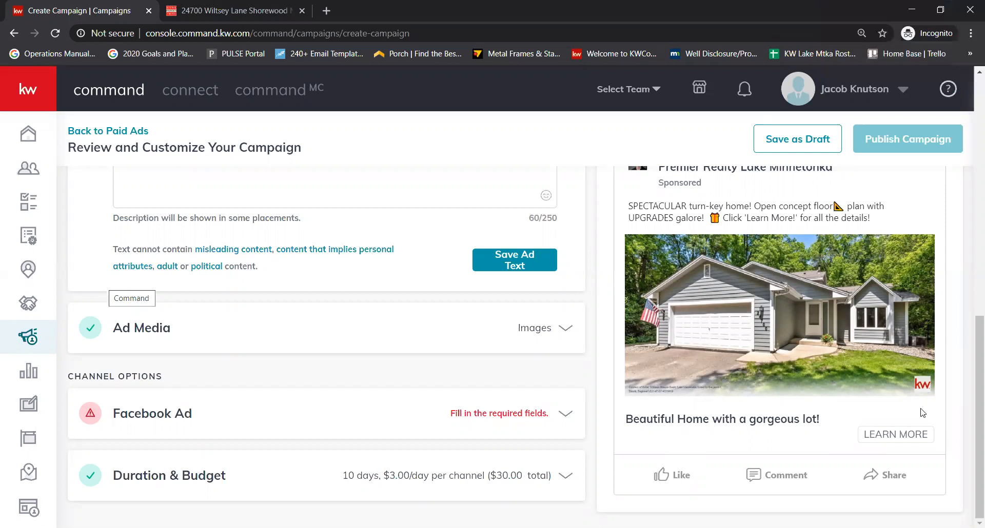
- Switch to the Dzurik Property Twins website tab and scroll through its home page
left_click(242, 10)
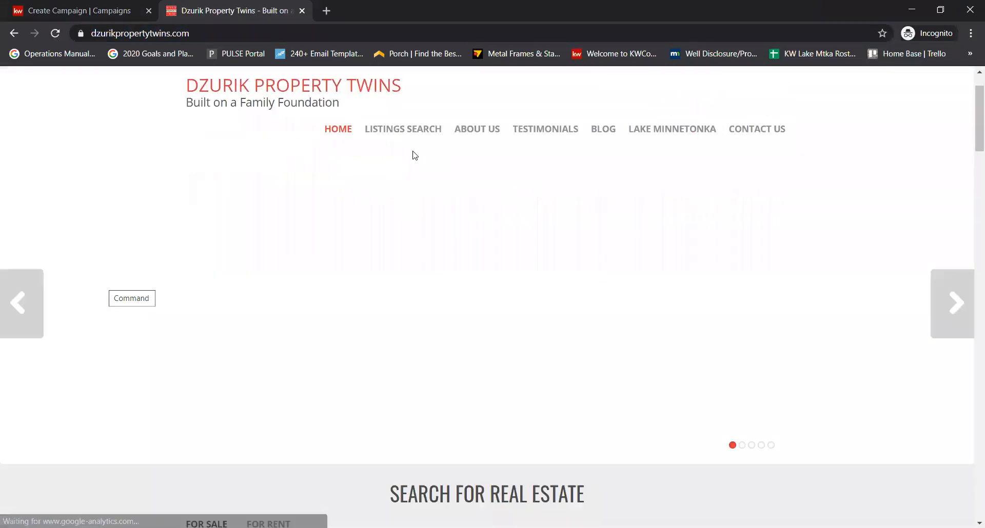
scroll(305, 217, "down", 5)
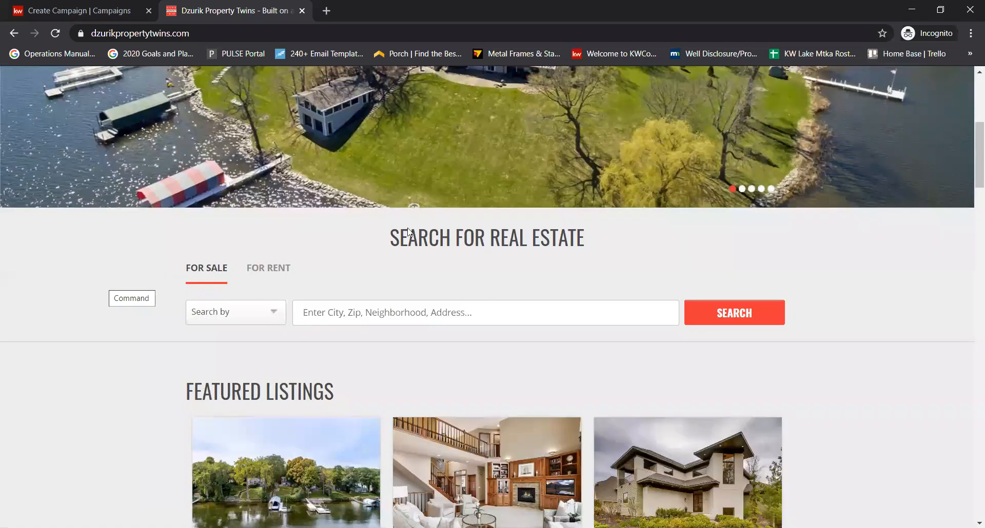
scroll(510, 273, "up", 6)
scroll(443, 211, "down", 3)
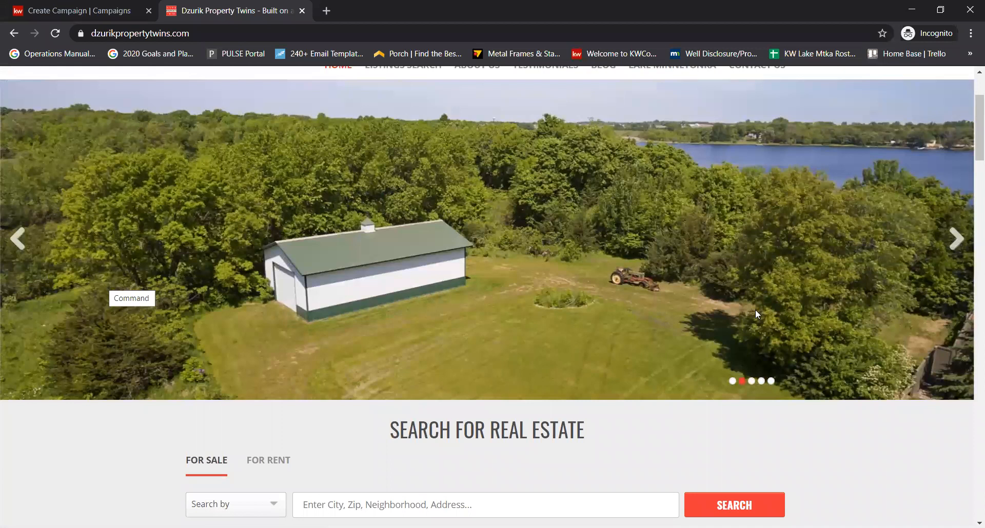
scroll(466, 225, "down", 8)
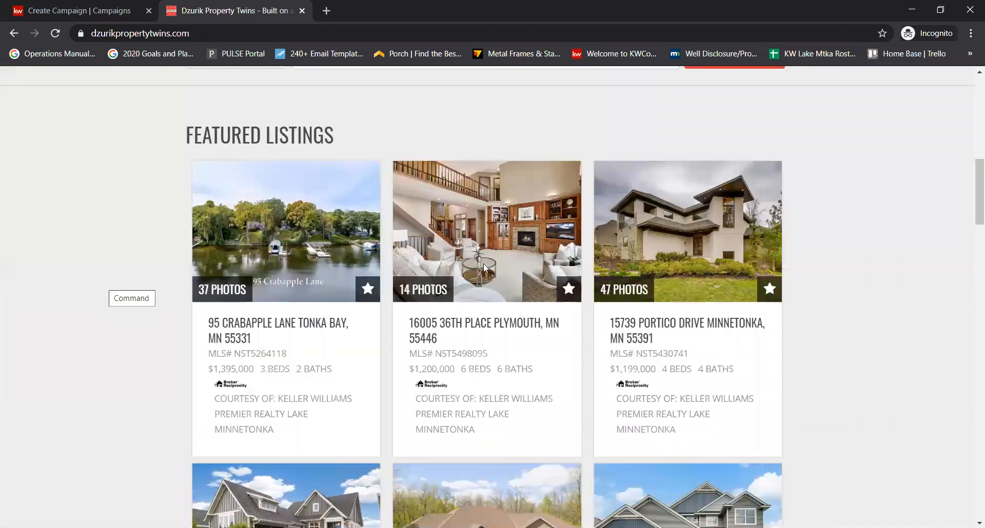
scroll(396, 241, "up", 11)
- Browse the site's Listings Search page
left_click(410, 195)
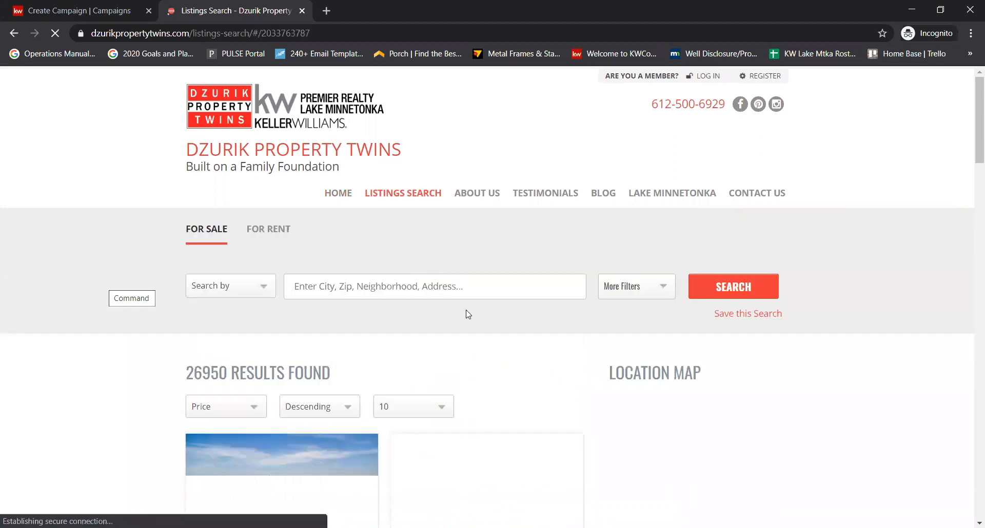
scroll(503, 260, "down", 1)
scroll(467, 220, "down", 1)
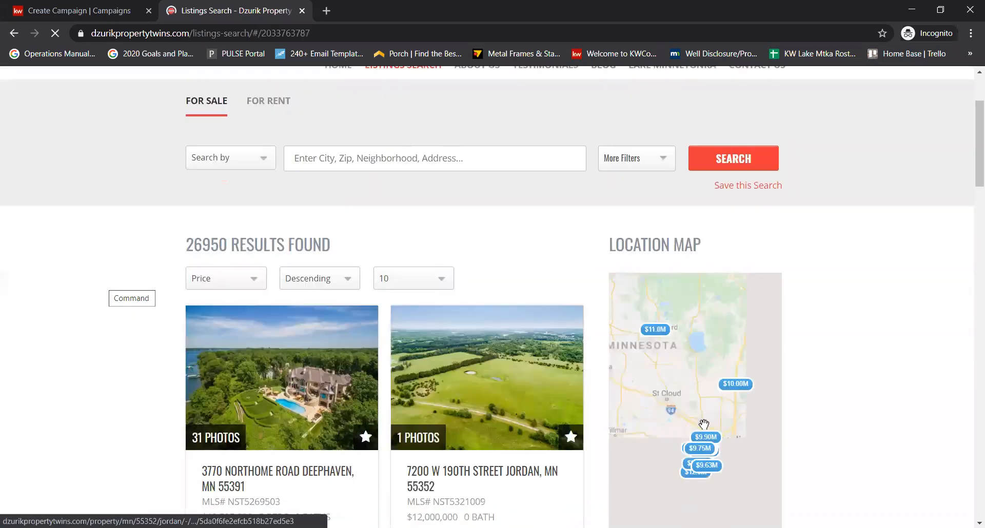
scroll(487, 316, "up", 3)
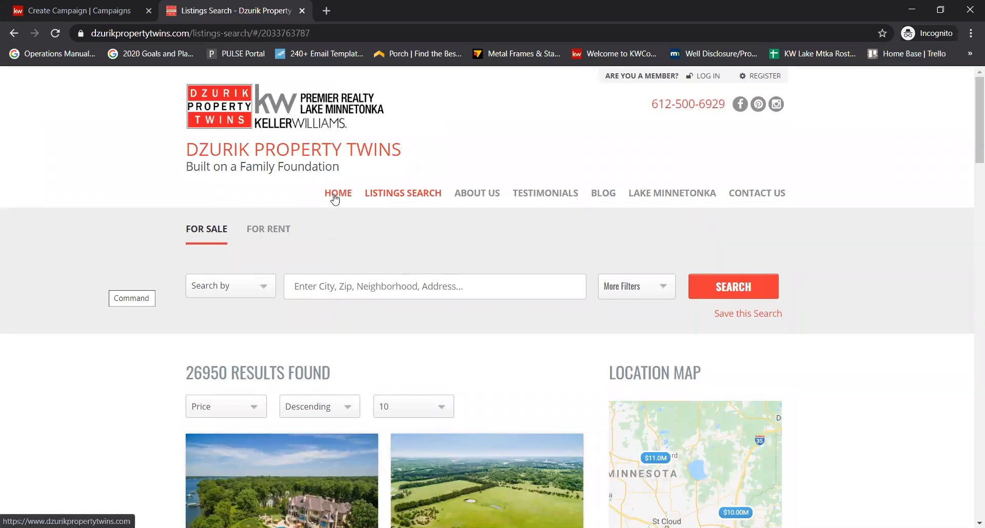
- Return to the home page and scroll through the featured listings
left_click(335, 198)
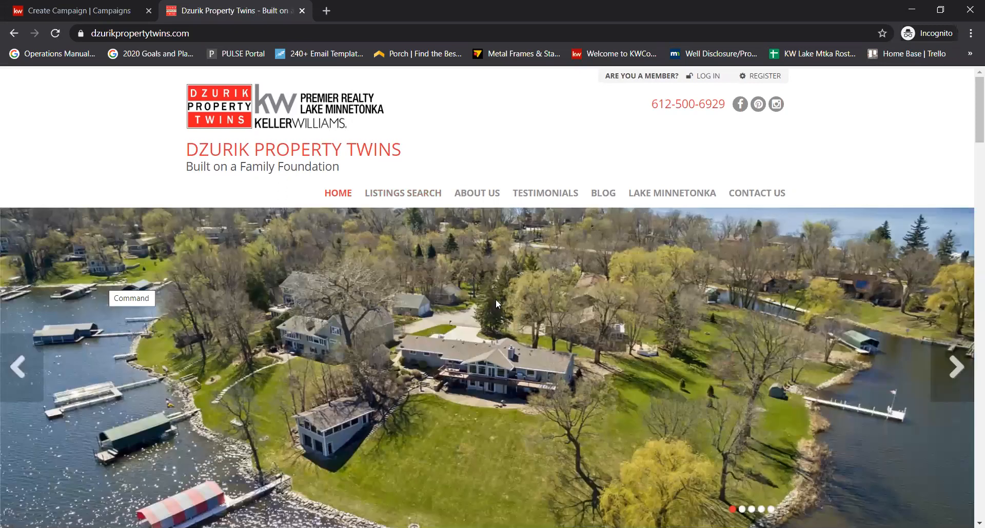
scroll(554, 349, "down", 5)
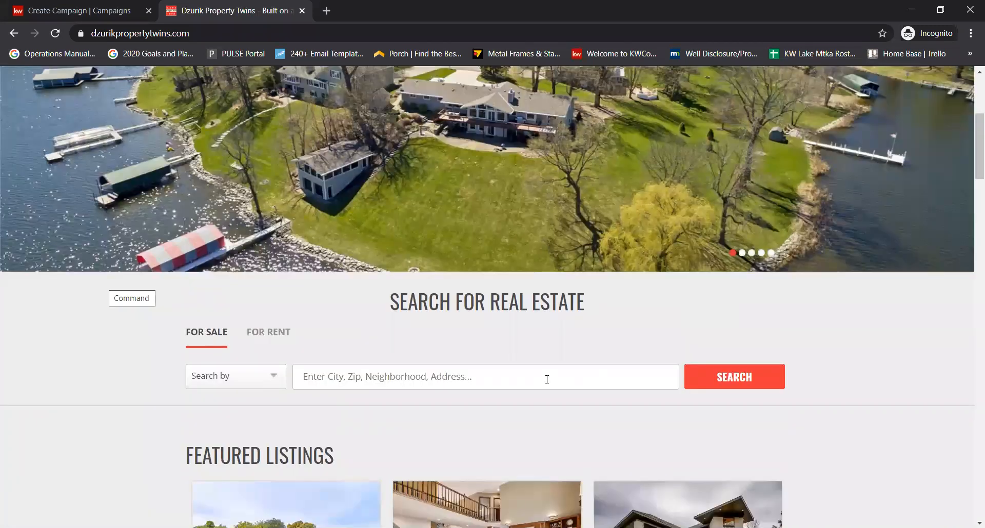
scroll(488, 310, "down", 4)
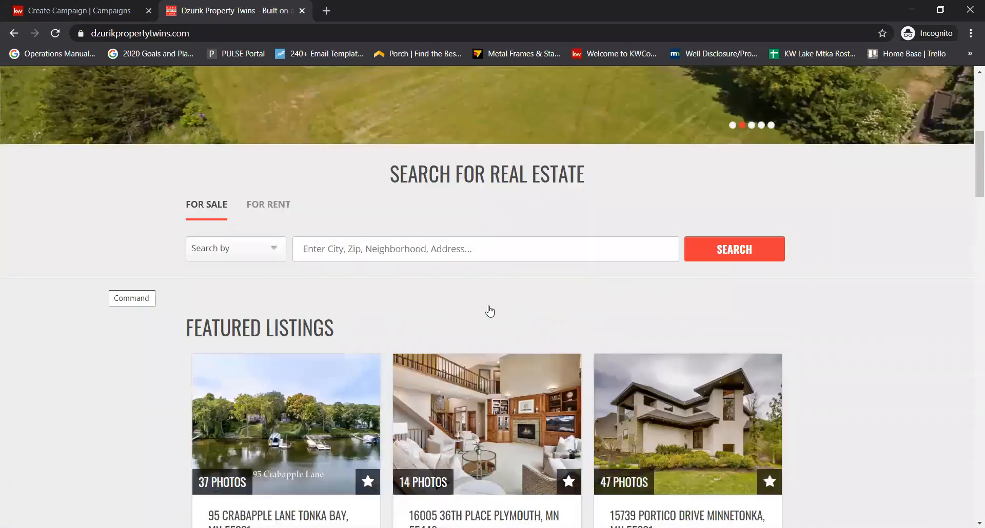
scroll(464, 298, "down", 4)
scroll(462, 285, "up", 12)
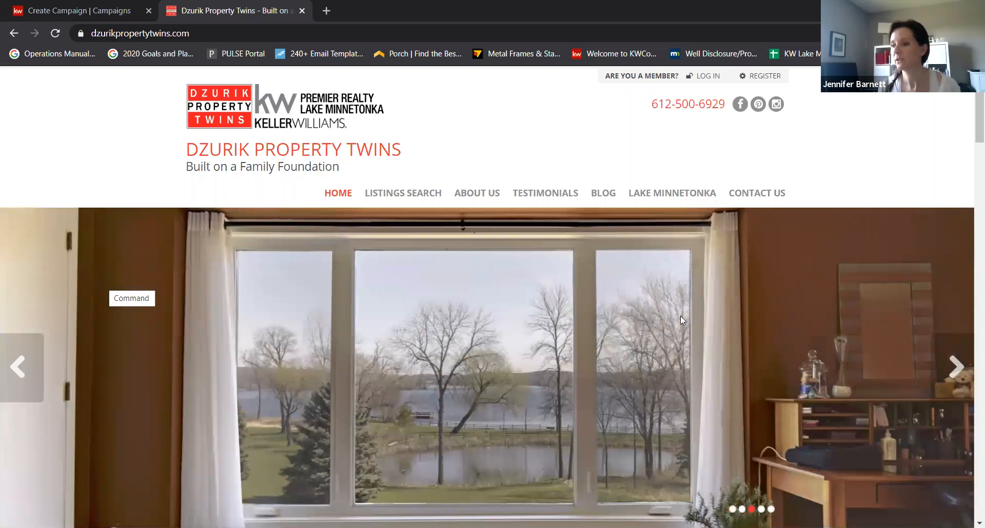
- Return to the KW Command campaign form and expand the Ad Media settings
left_click(93, 6)
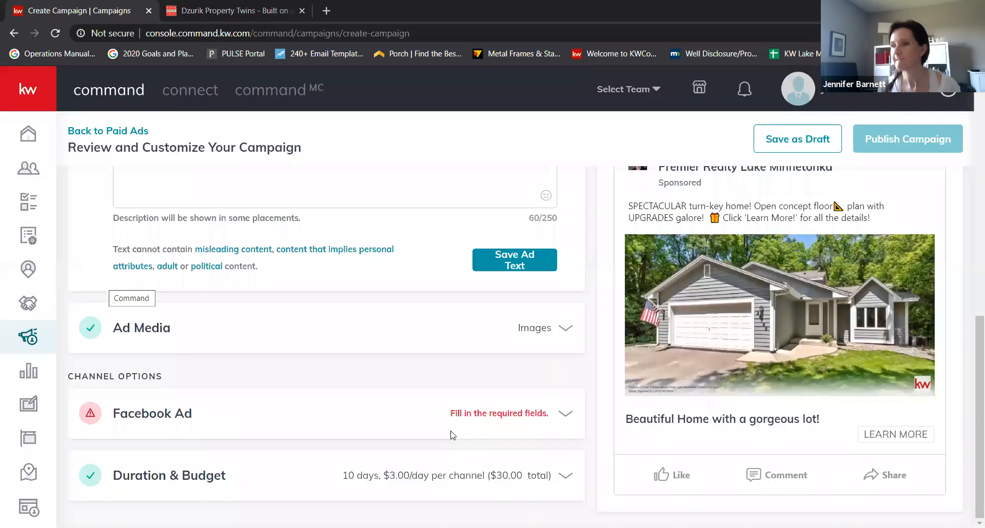
scroll(422, 344, "up", 8)
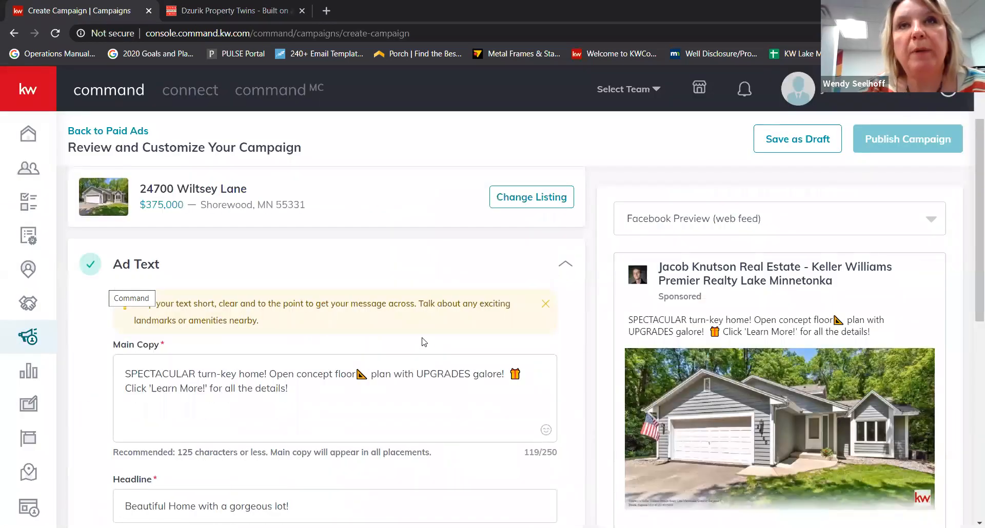
scroll(422, 318, "down", 9)
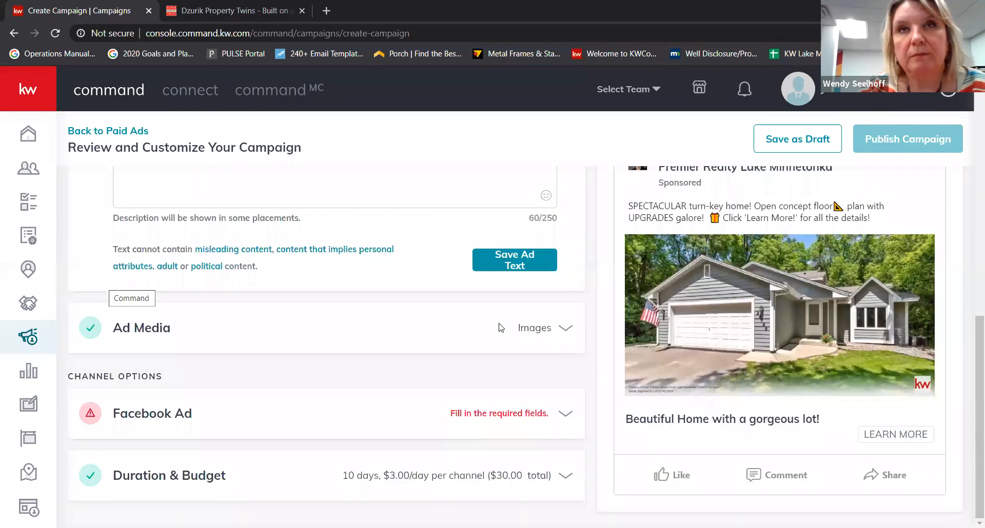
left_click(492, 323)
scroll(379, 290, "up", 4)
scroll(380, 292, "up", 2)
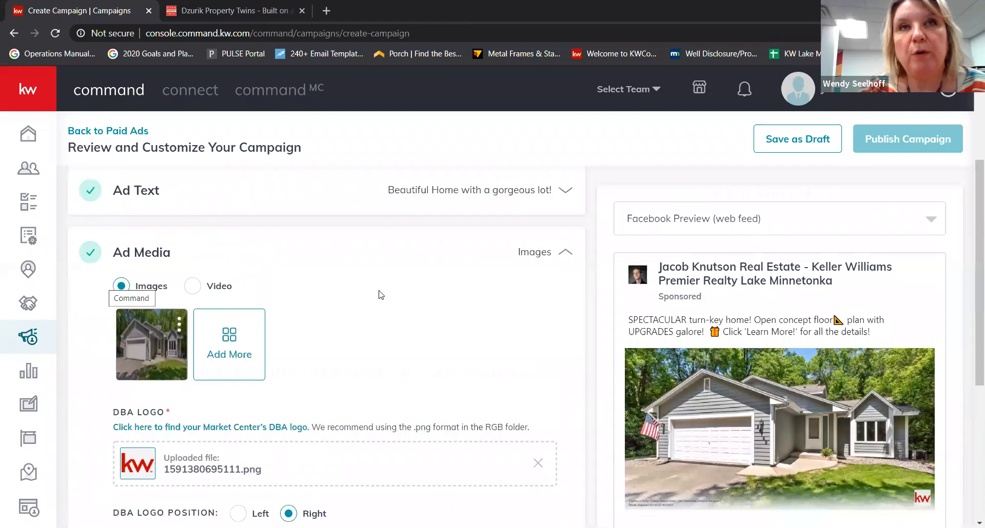
scroll(380, 292, "down", 3)
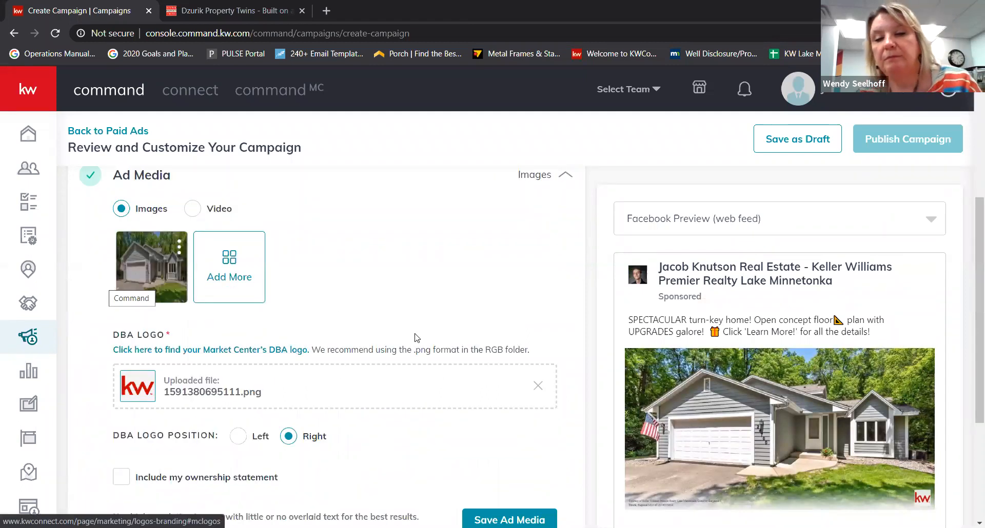
- Choose Facebook Preview (mobile) from the preview dropdown and review the ad
left_click(765, 228)
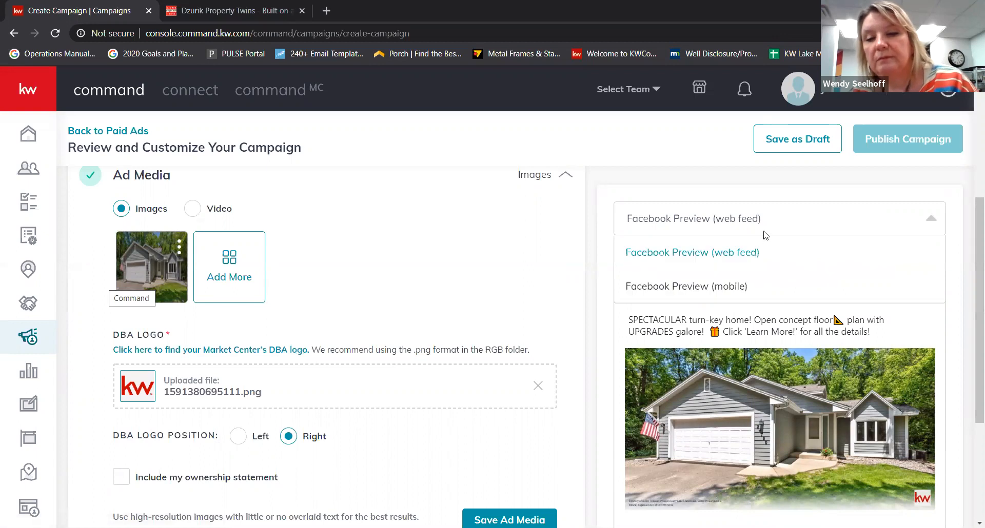
left_click(702, 298)
scroll(543, 262, "down", 1)
scroll(820, 313, "down", 3)
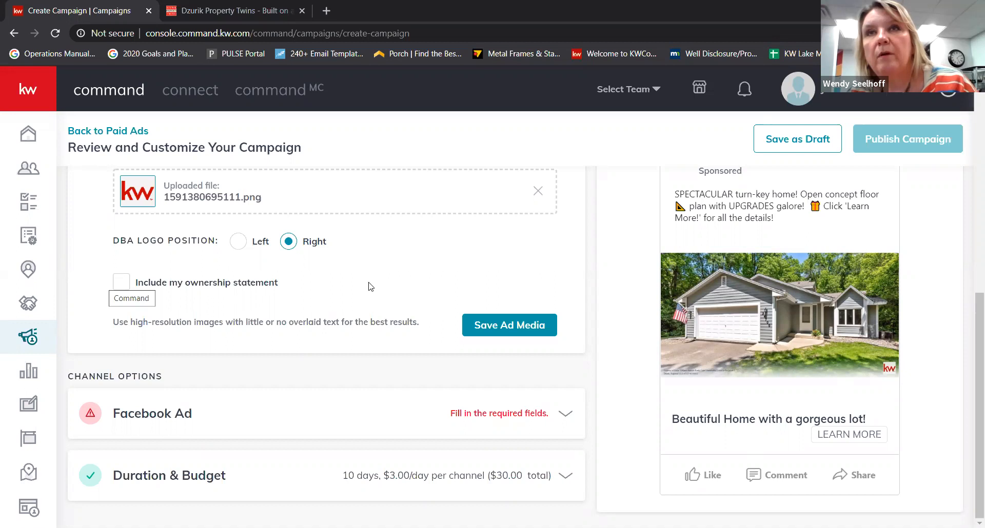
scroll(363, 304, "up", 10)
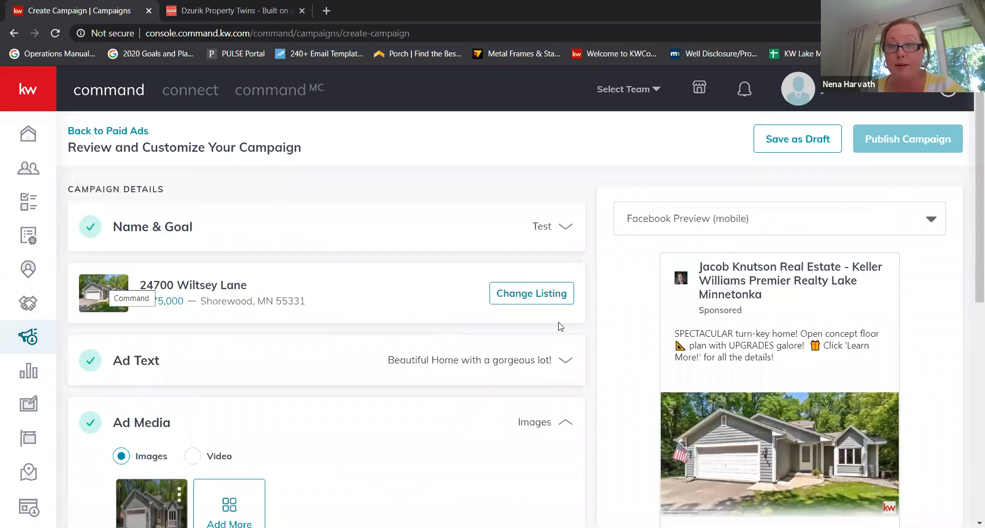
- Start changing the campaign's listing and set Show to All Listings
left_click(532, 294)
left_click(893, 180)
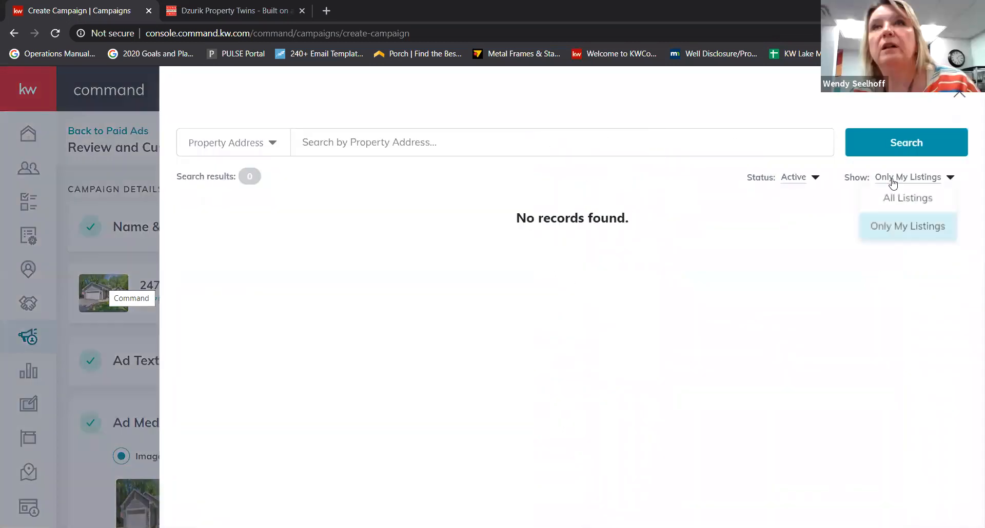
left_click(815, 200)
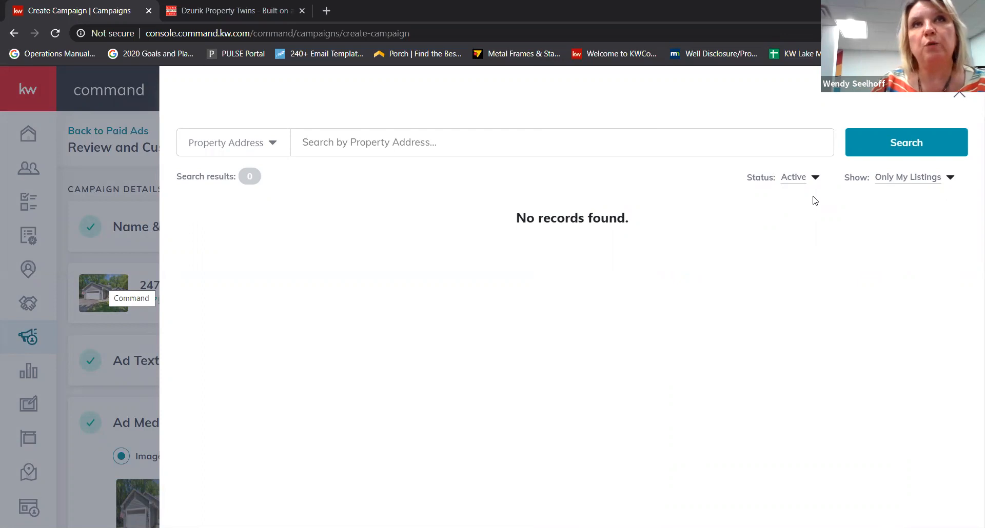
left_click(932, 182)
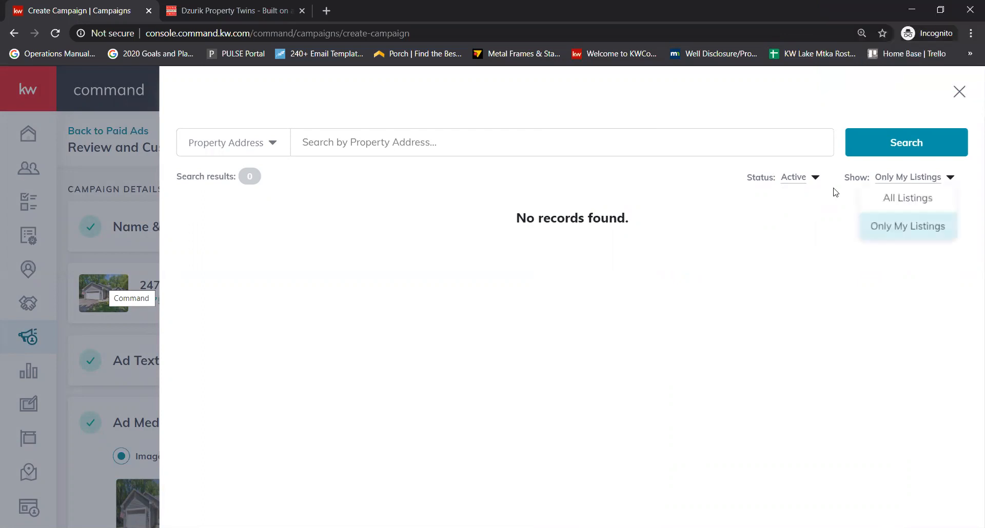
left_click(921, 184)
left_click(913, 185)
left_click(835, 196)
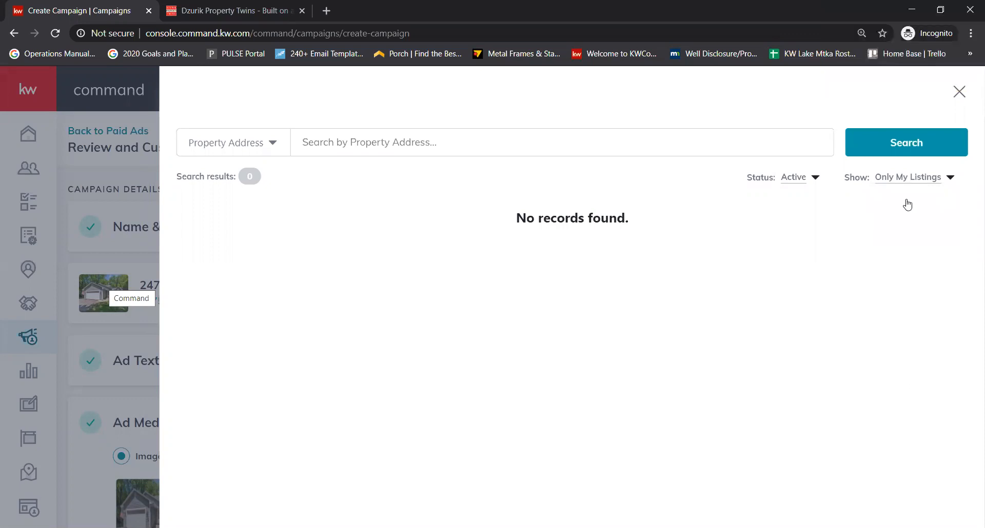
left_click(915, 177)
left_click(902, 191)
left_click(518, 137)
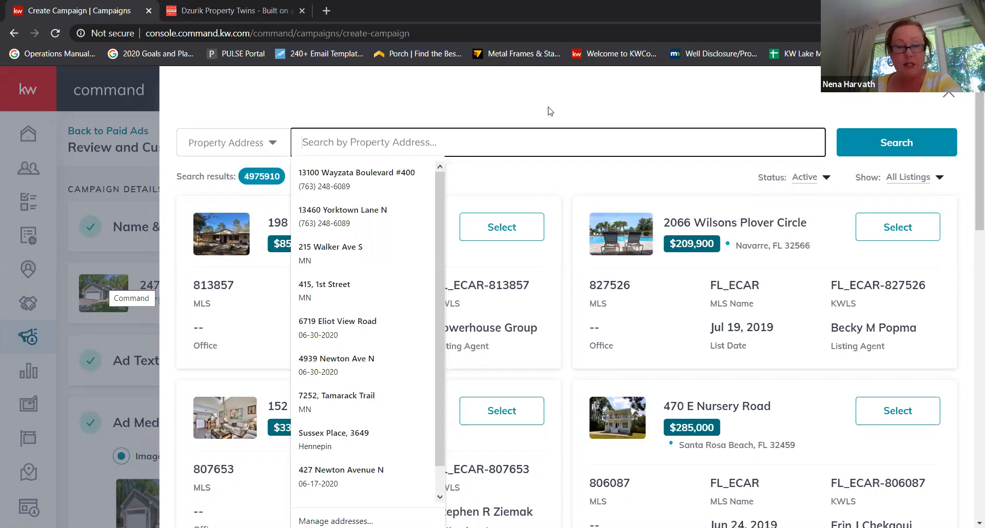
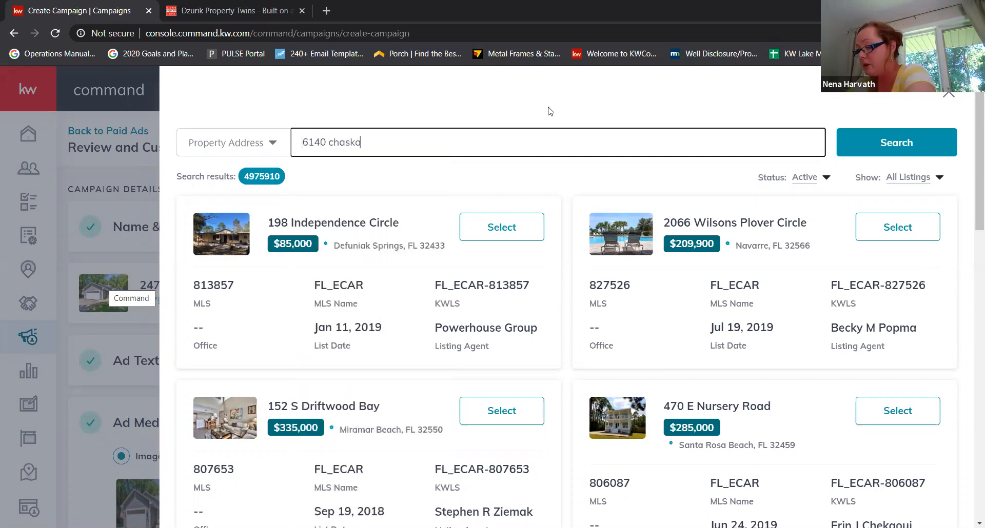
key("Return")
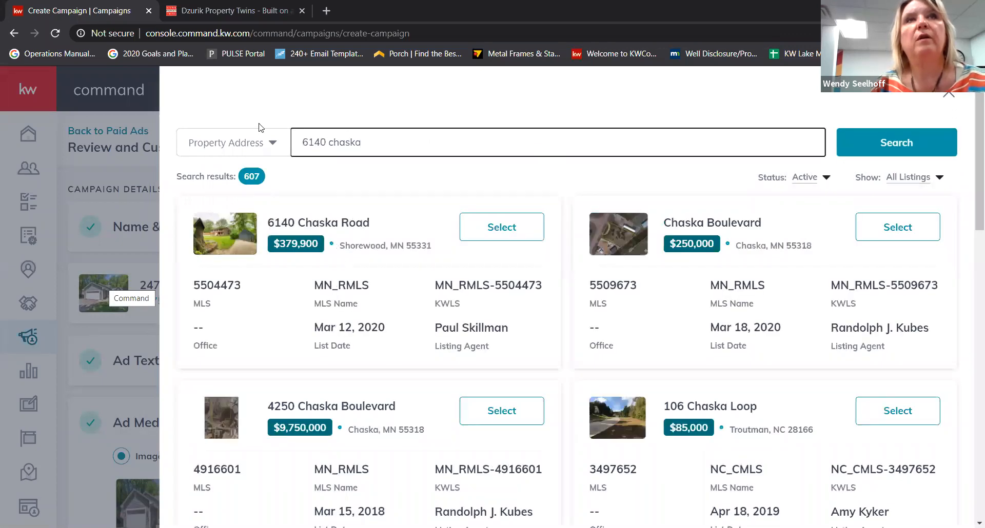
left_click(916, 177)
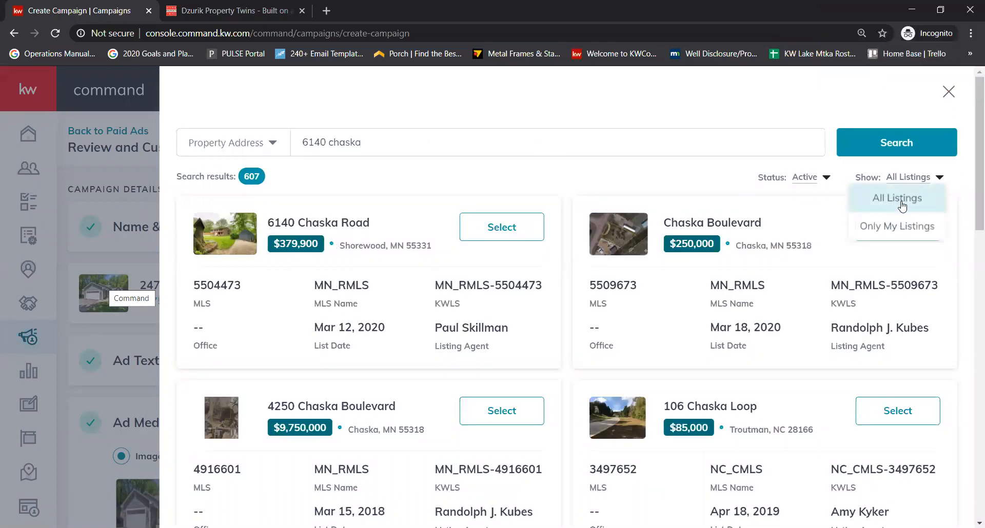
left_click(908, 181)
left_click(908, 181)
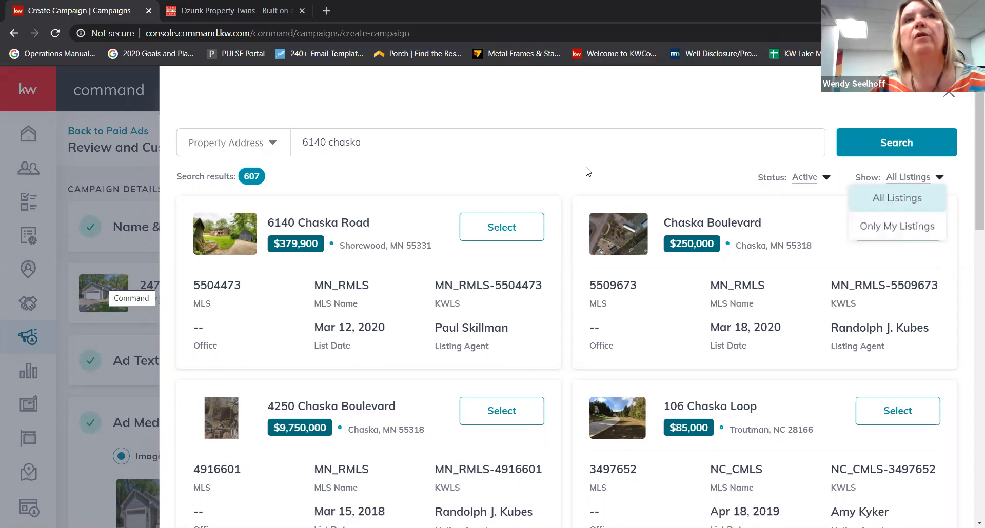
left_click(515, 228)
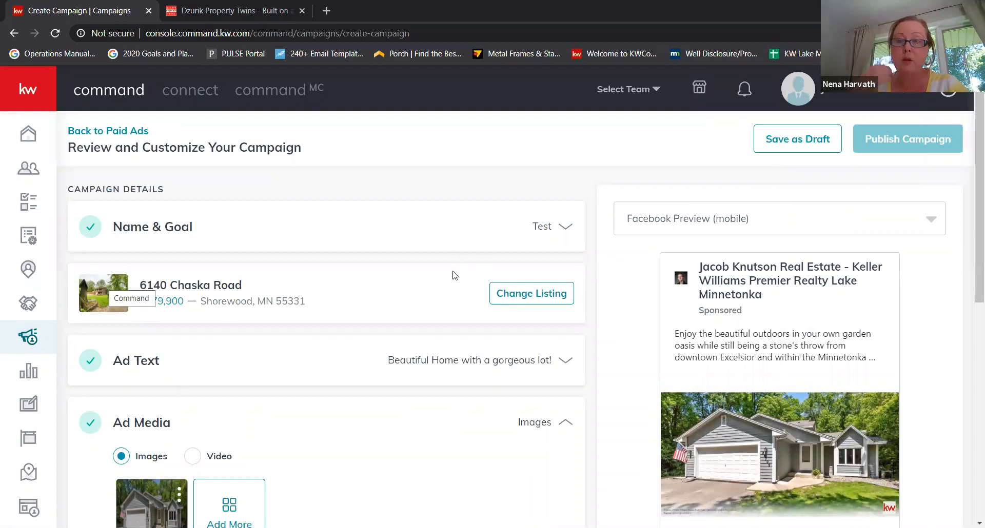
- Expand Ad Text and review the Chaska Road main copy
scroll(451, 275, "down", 3)
scroll(406, 259, "up", 3)
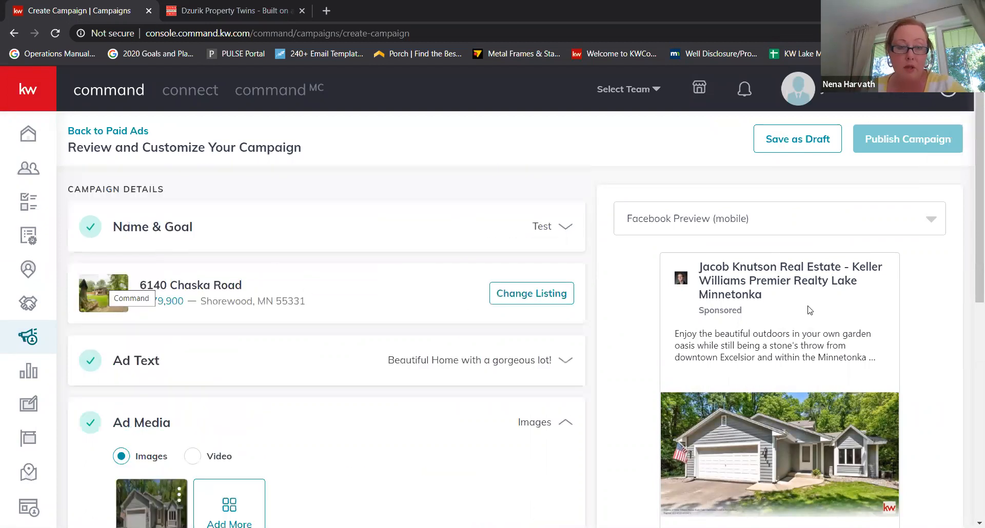
scroll(328, 288, "down", 1)
left_click(457, 309)
scroll(498, 265, "down", 1)
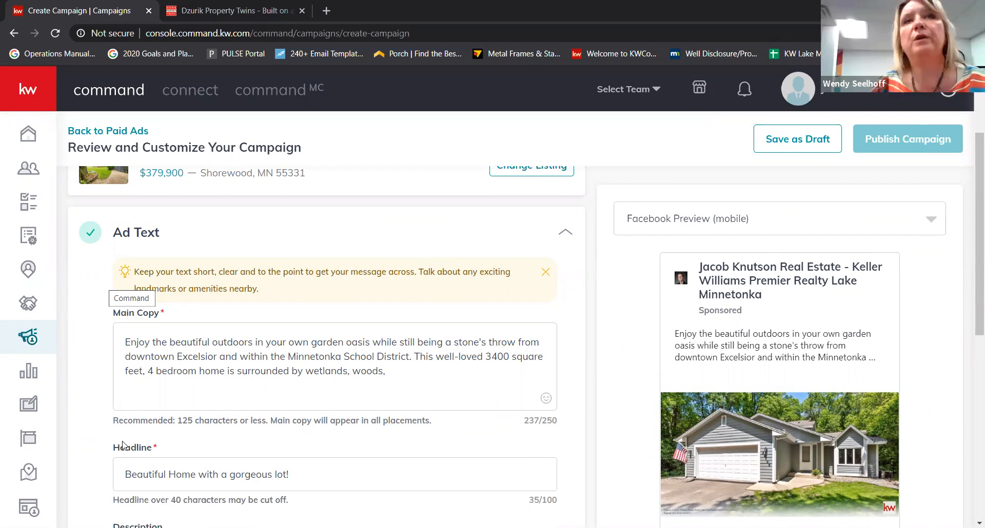
scroll(249, 303, "up", 3)
scroll(269, 308, "down", 1)
scroll(267, 326, "down", 1)
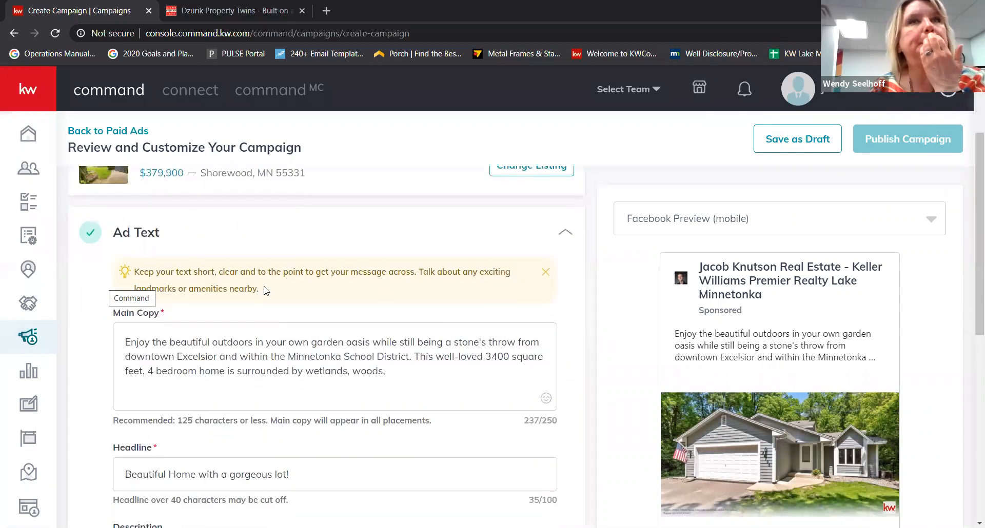
scroll(328, 354, "down", 1)
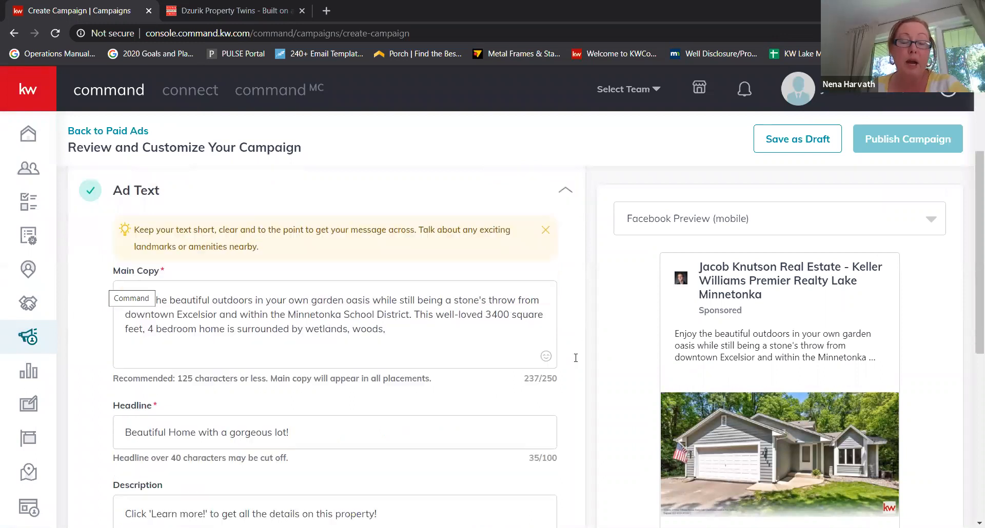
scroll(314, 329, "down", 1)
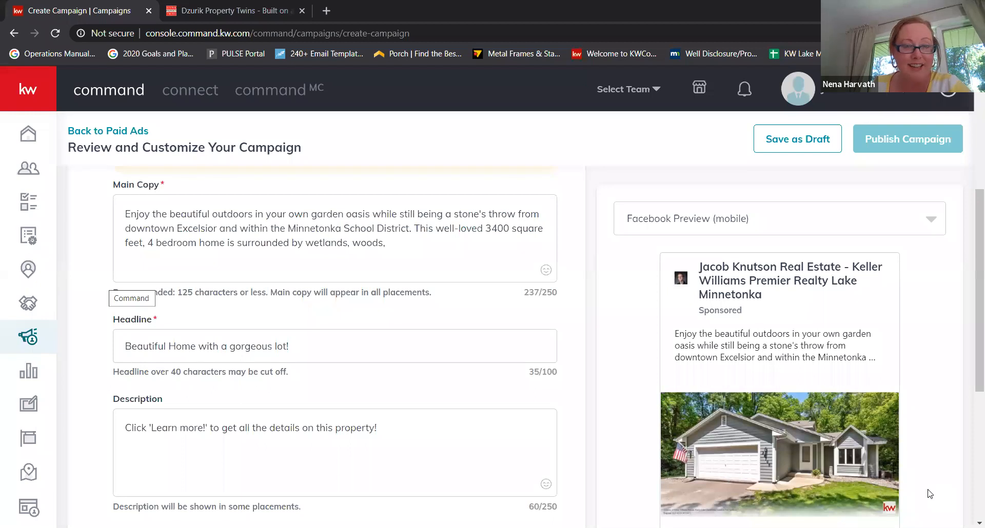
scroll(318, 320, "down", 4)
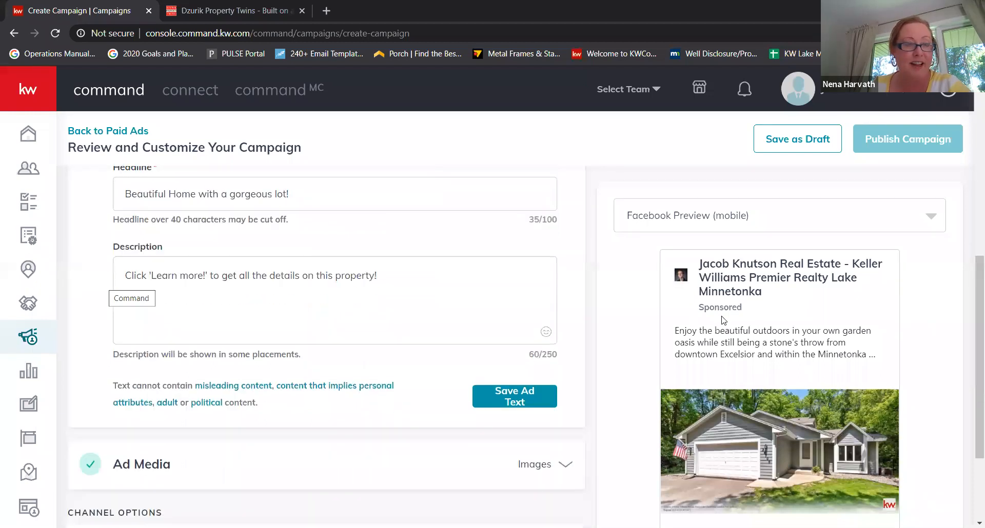
scroll(739, 322, "up", 1)
scroll(726, 200, "up", 1)
- Switch the preview to Facebook Preview (web feed) and expand Ad Media
left_click(749, 218)
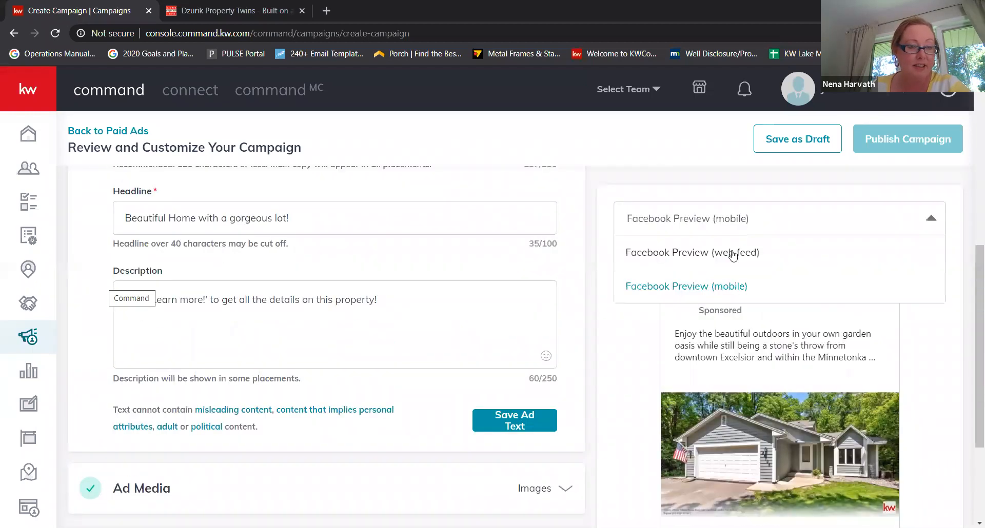
left_click(730, 251)
scroll(780, 316, "down", 2)
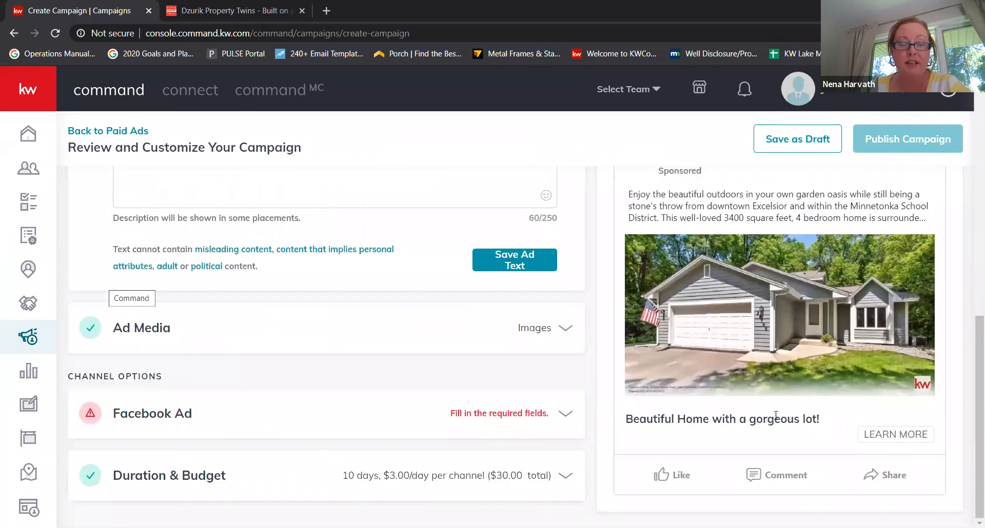
scroll(338, 226, "up", 3)
scroll(344, 222, "up", 3)
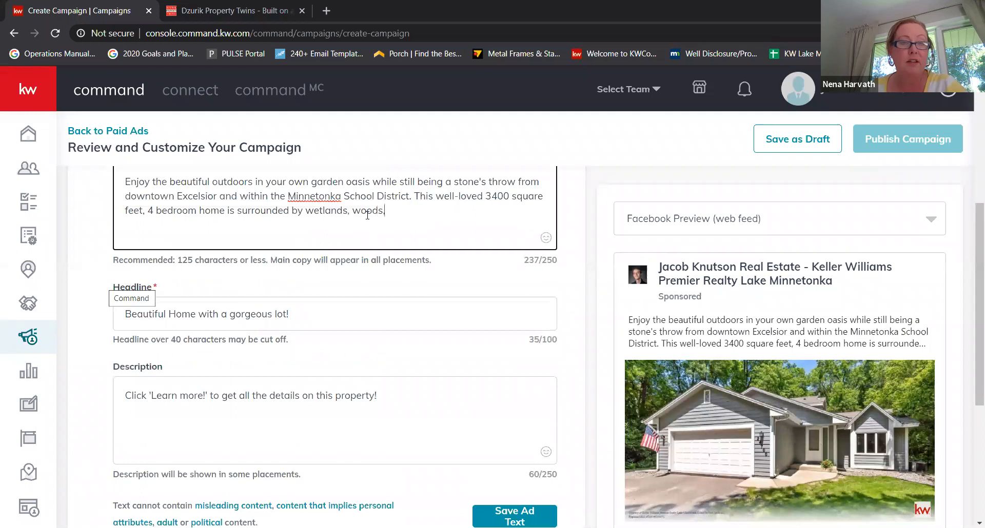
scroll(413, 248, "up", 3)
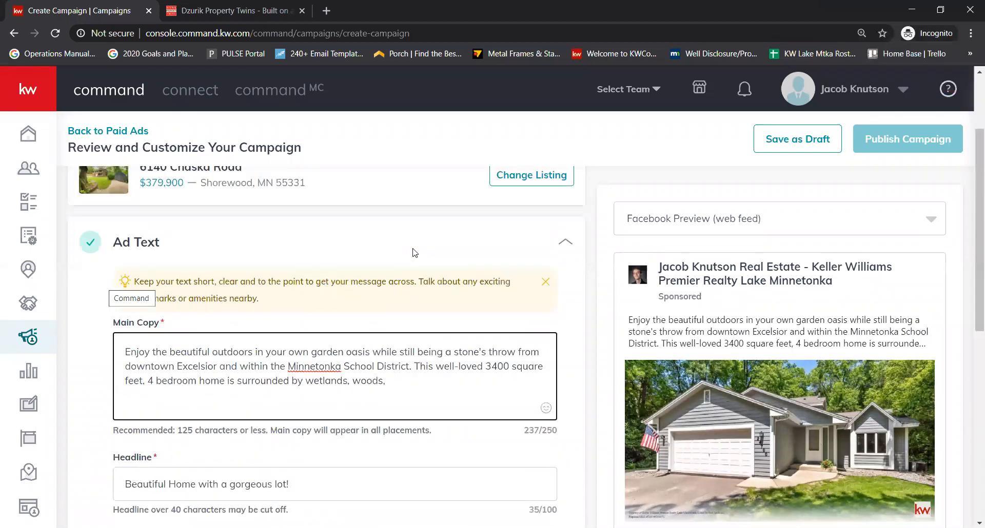
scroll(326, 267, "down", 2)
scroll(338, 272, "down", 1)
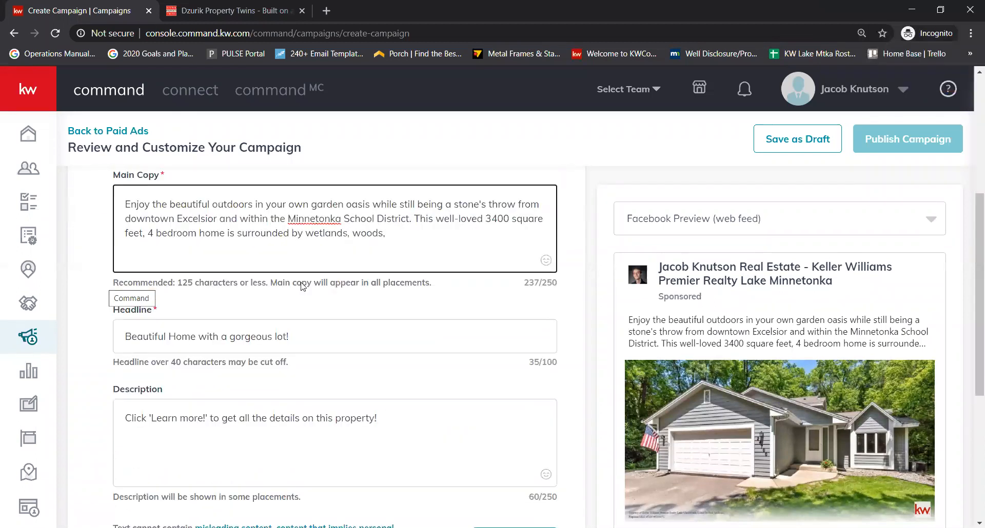
scroll(308, 444, "down", 2)
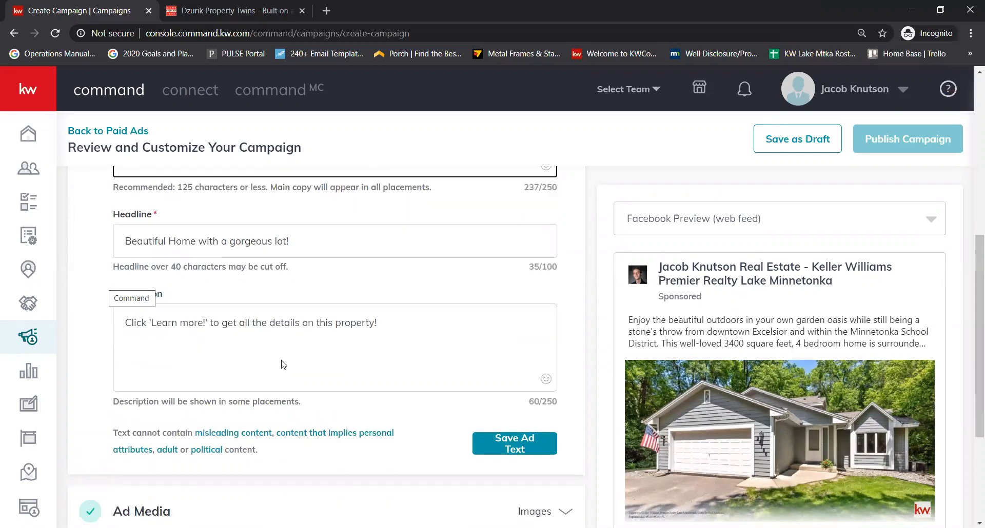
left_click(184, 453)
scroll(221, 334, "up", 3)
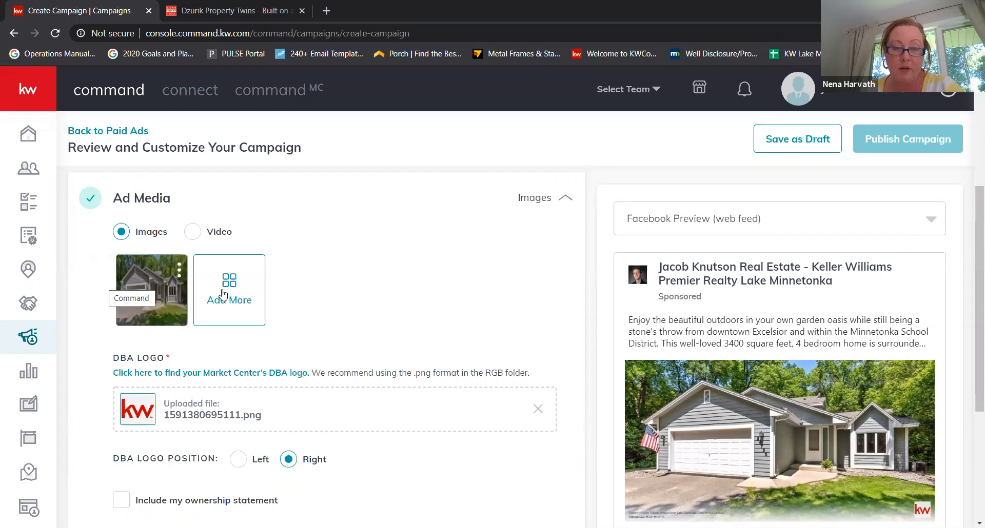
- Close the Select Media picker without adding images, then expand Ad Text and focus Main Copy
left_click(226, 296)
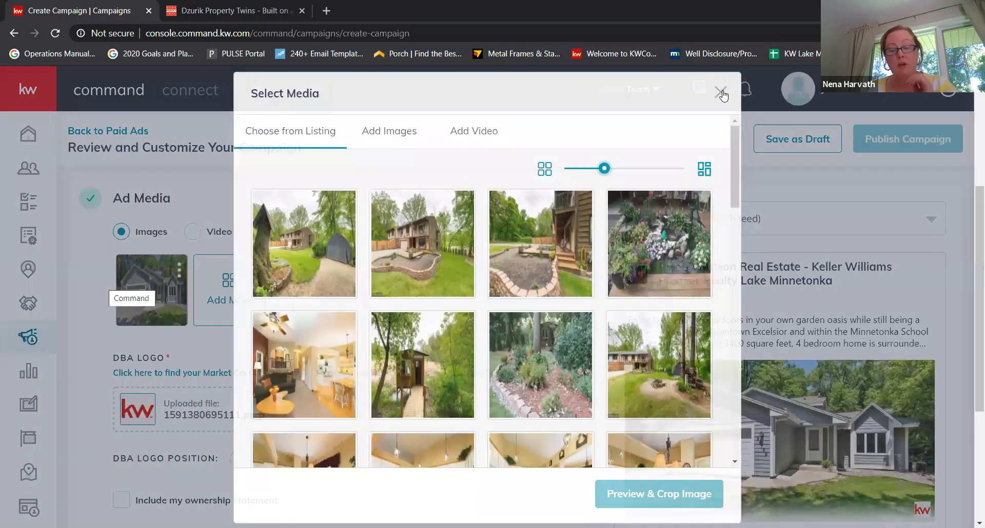
left_click(721, 92)
left_click(395, 334)
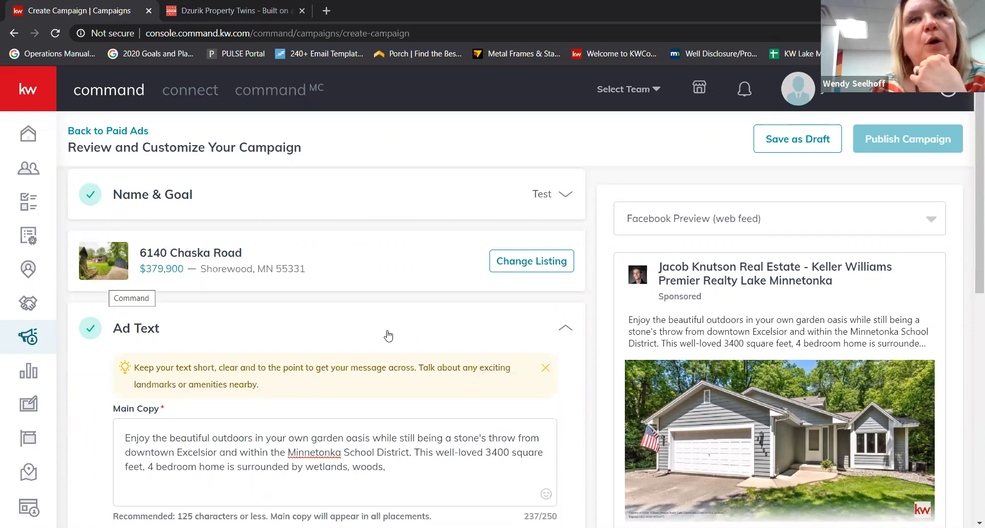
scroll(388, 336, "down", 3)
left_click(289, 339)
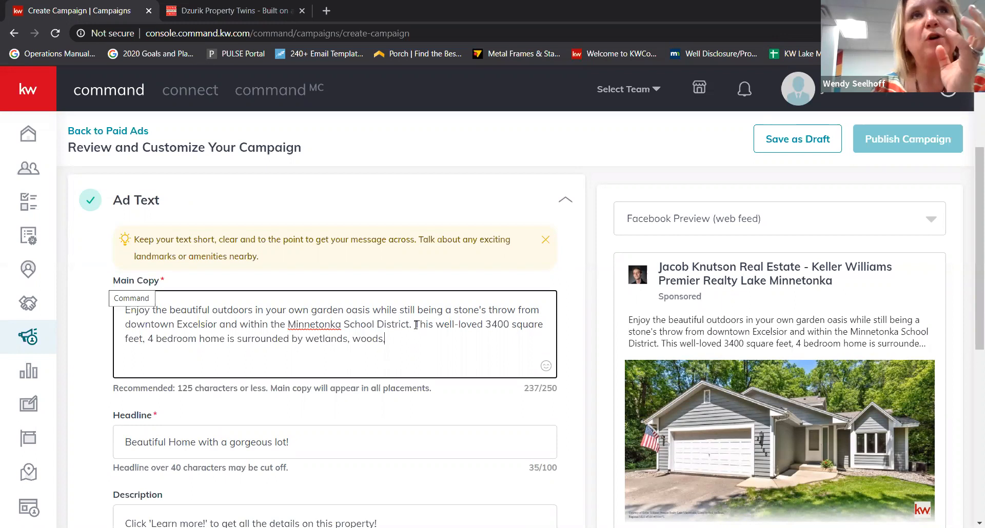
- Replace the opening of the main copy with 'Need more SPACE?'
left_click_drag(416, 324, 120, 311)
type("Need more space?")
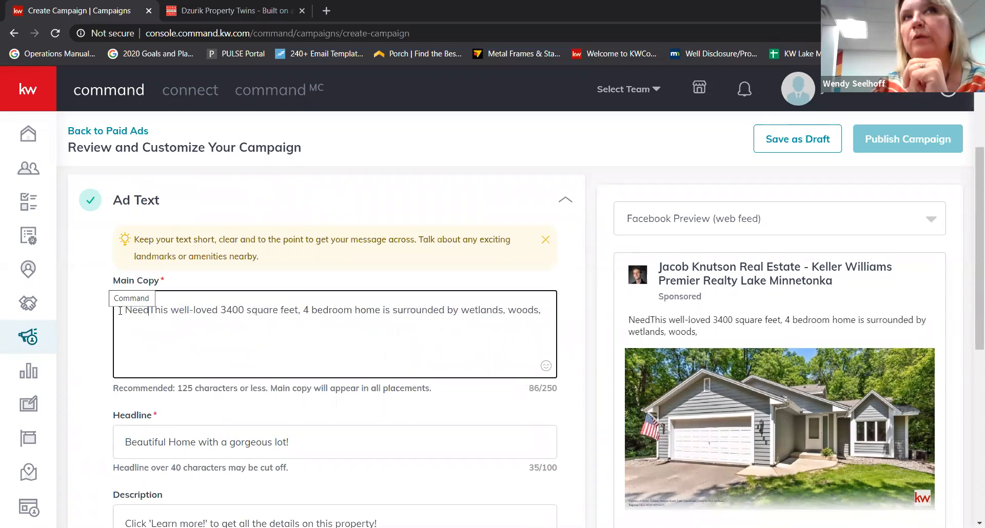
key("BackSpace")
key("BackSpace")
key("BackSpace")
key("BackSpace")
key("BackSpace")
key("BackSpace")
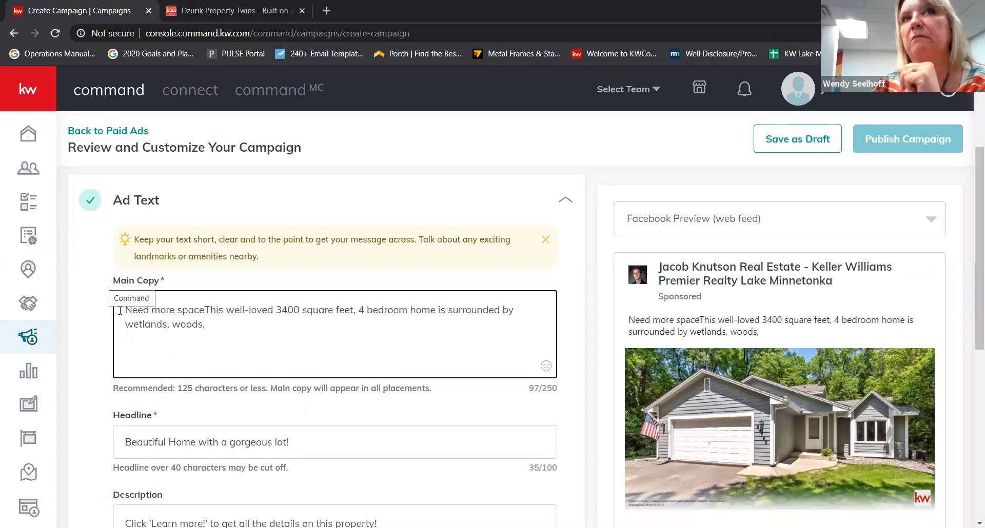
type("SPACE?")
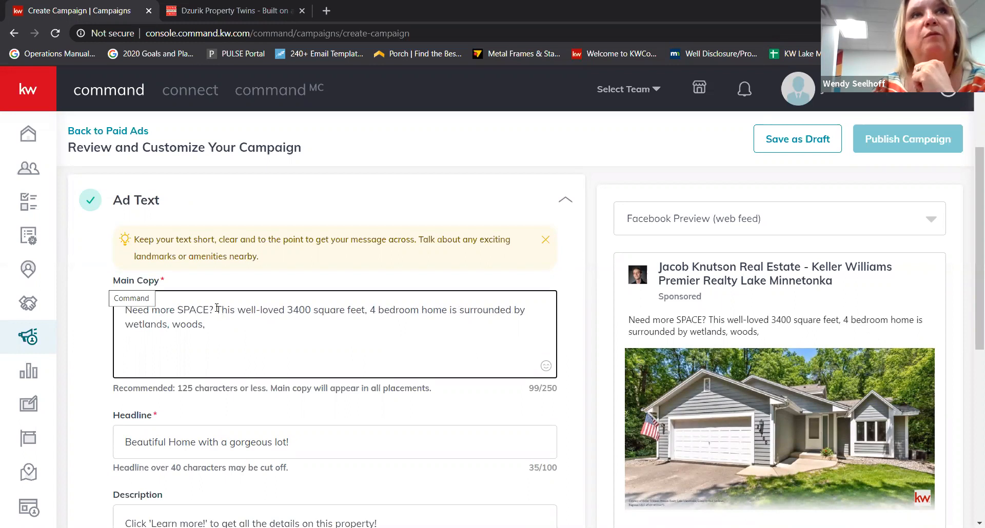
- Follow it with 'This MOVE-IN ready beauty is ready for YOU!'
left_click_drag(217, 310, 220, 318)
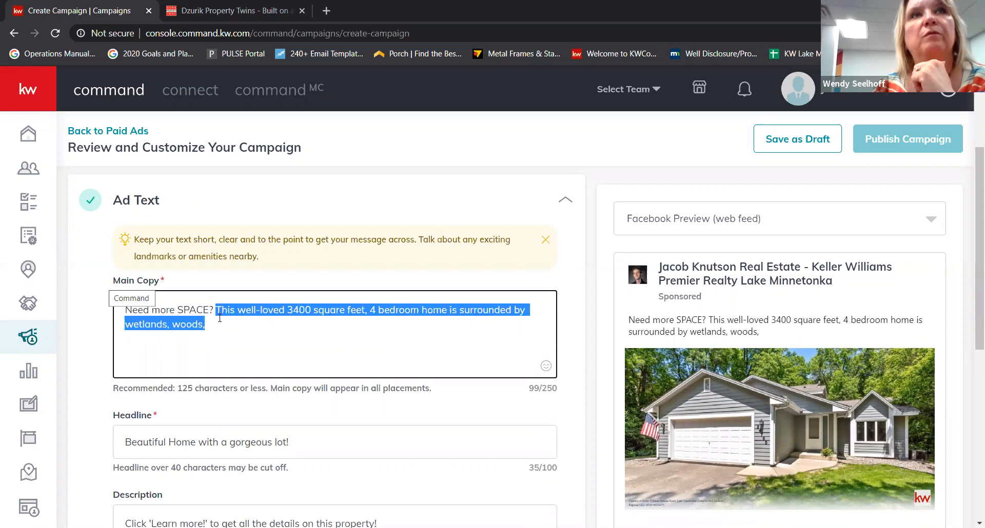
type("This ")
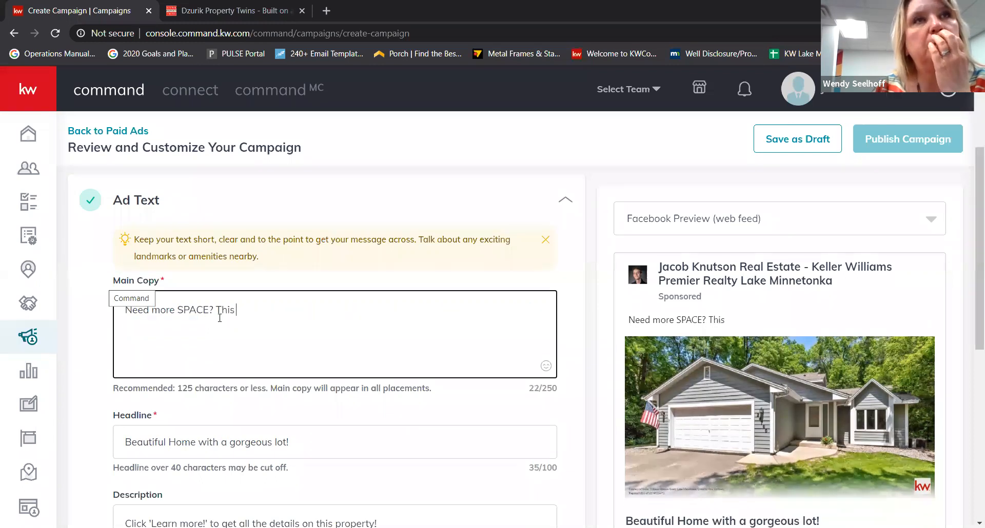
type("move in ready")
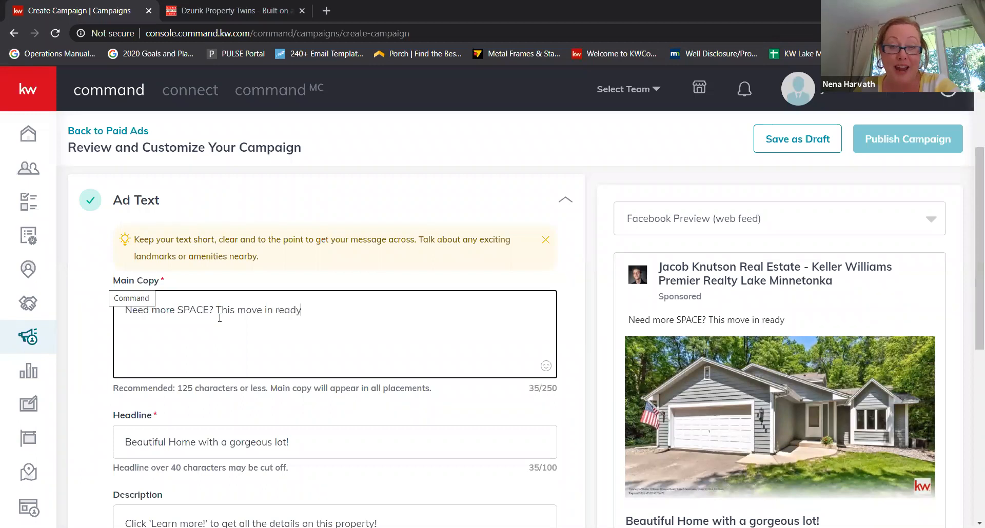
type(" beauty ")
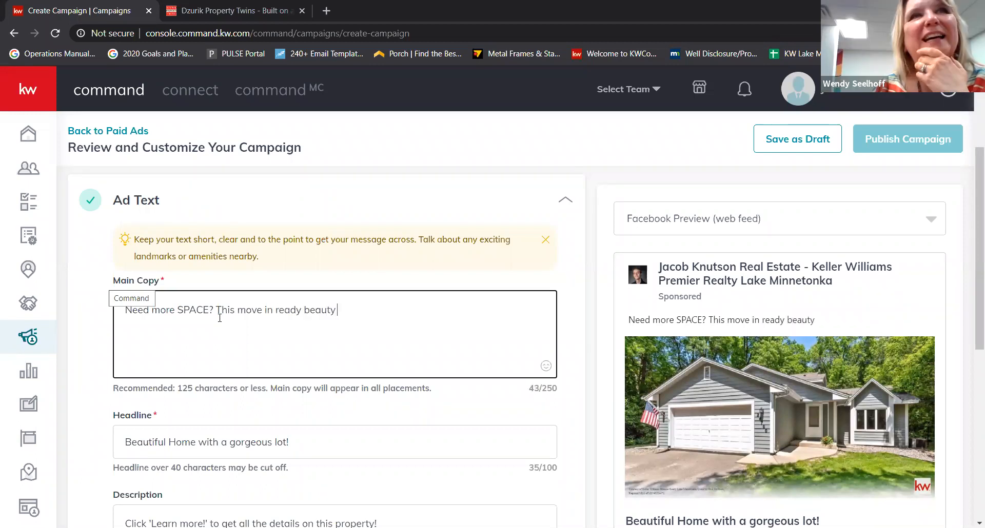
type("is ready for you!")
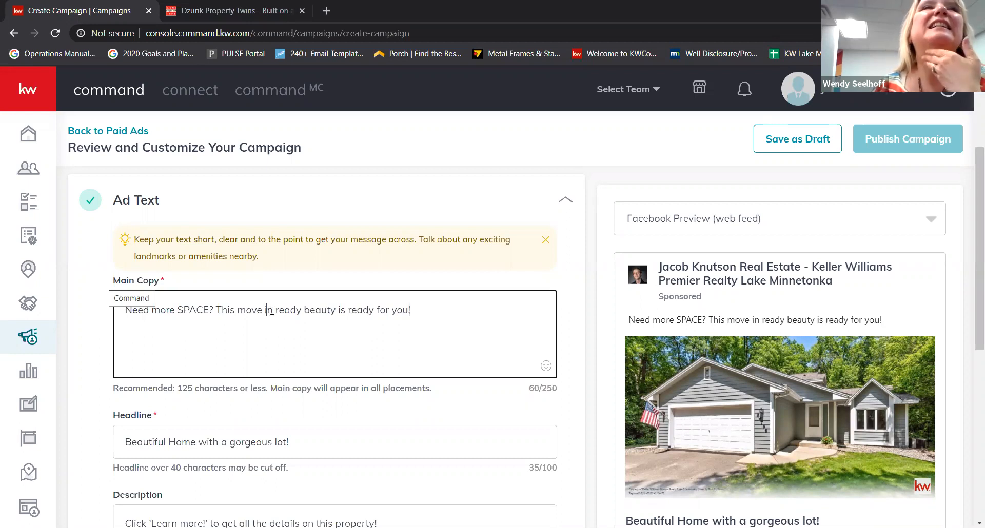
left_click_drag(275, 310, 237, 310)
type("MOVE")
type("-In")
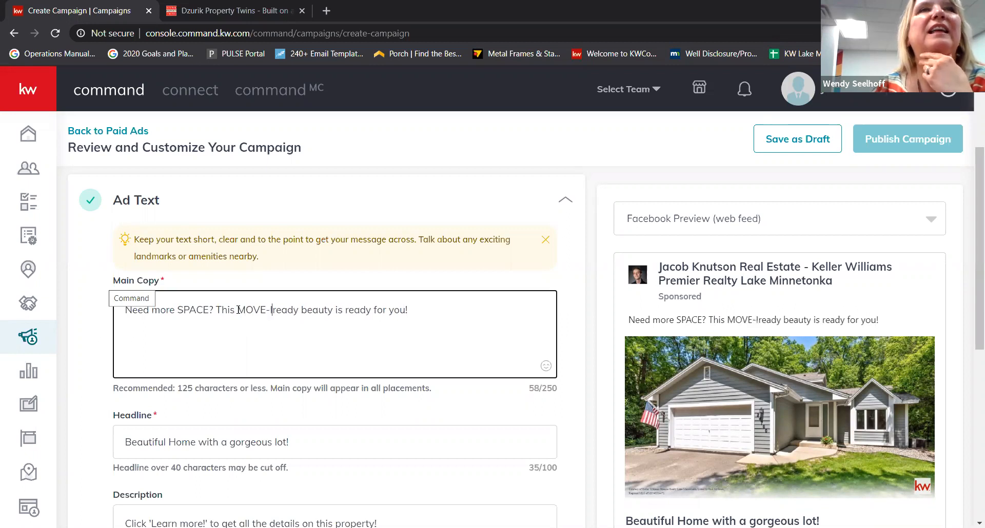
left_click(277, 310)
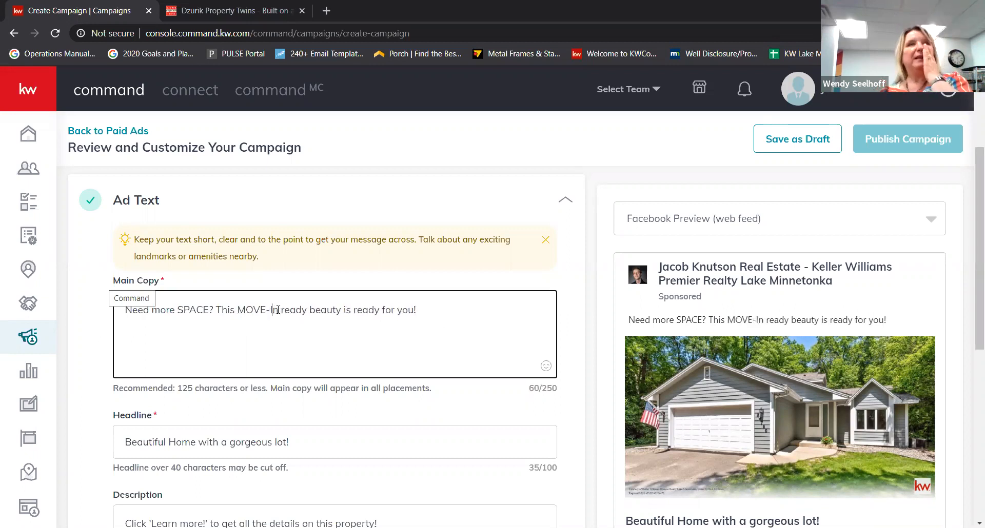
key("BackSpace")
type("N")
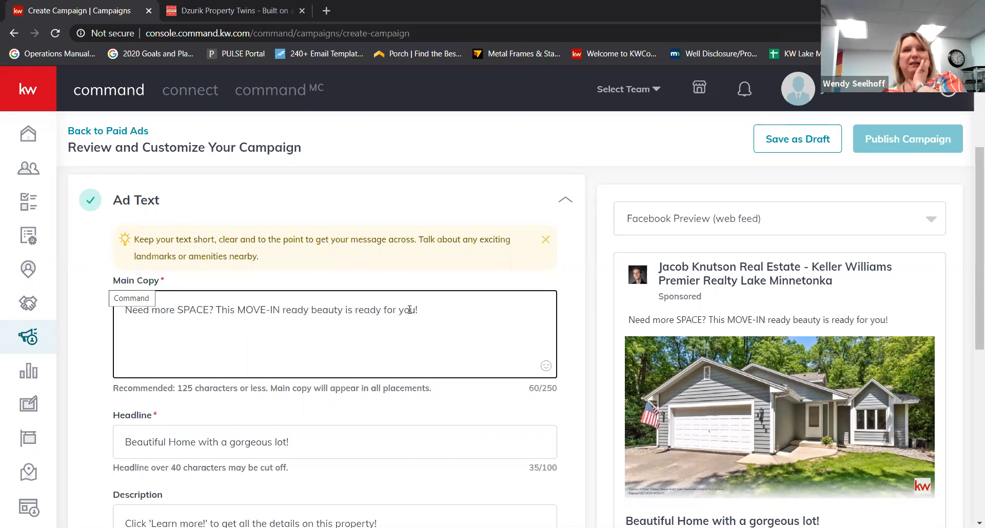
double_click(411, 310)
type("YOU")
- Add a grinning 😁 emoji after 'YOU!'
left_click(462, 328)
left_click(546, 367)
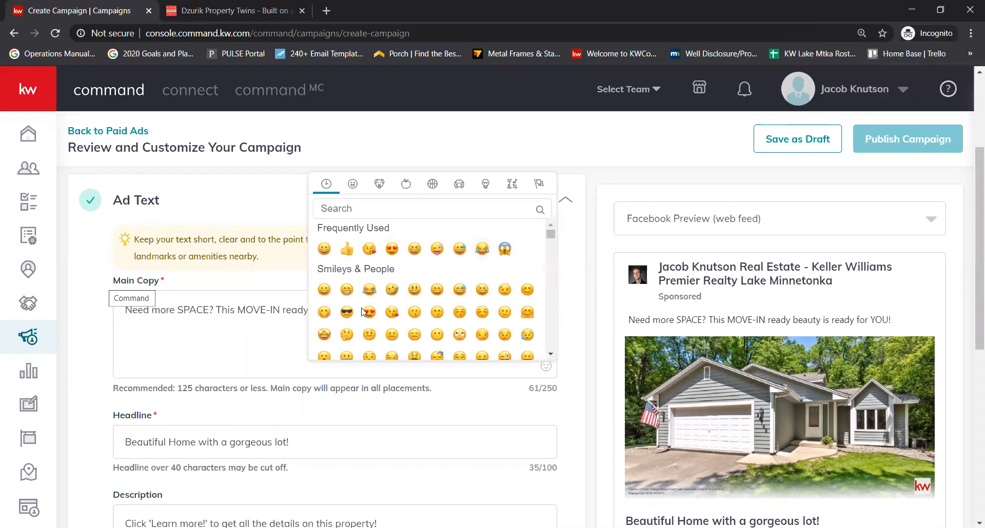
left_click(346, 290)
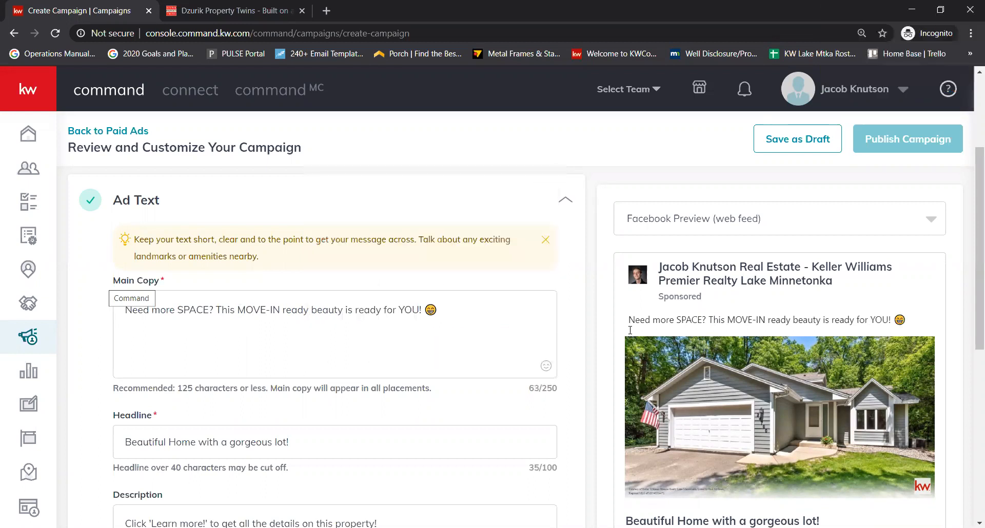
left_click(251, 311)
- Place a ✨ sparkles emoji between SPACE and the question mark
left_click(212, 309)
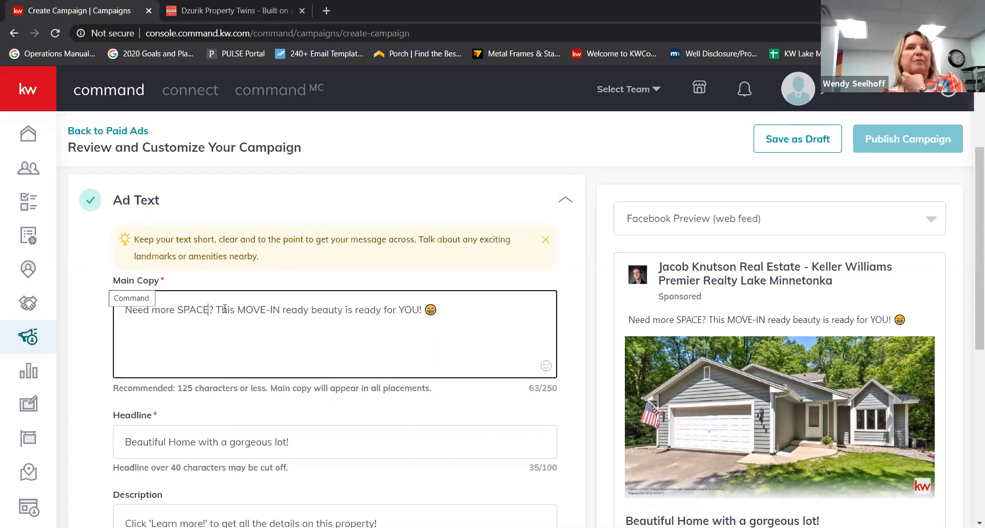
left_click(546, 367)
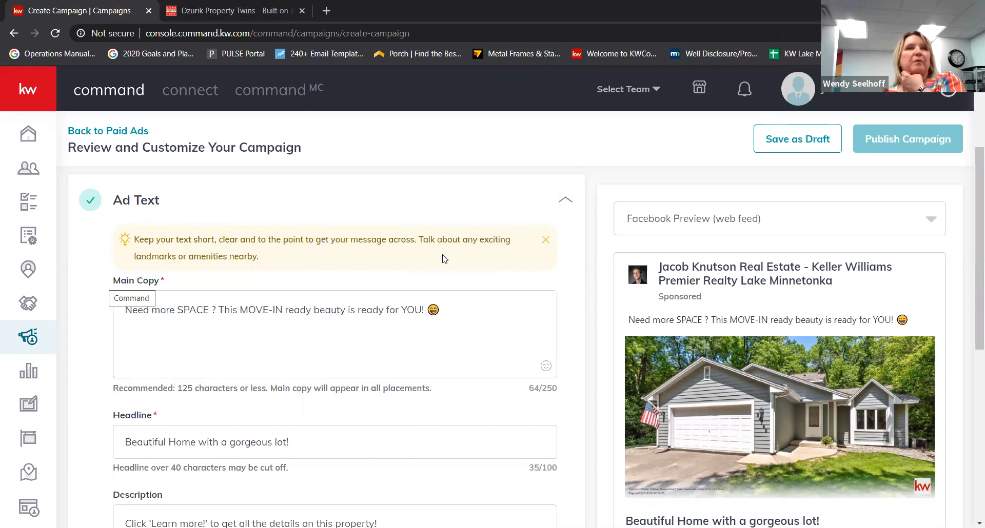
type("space")
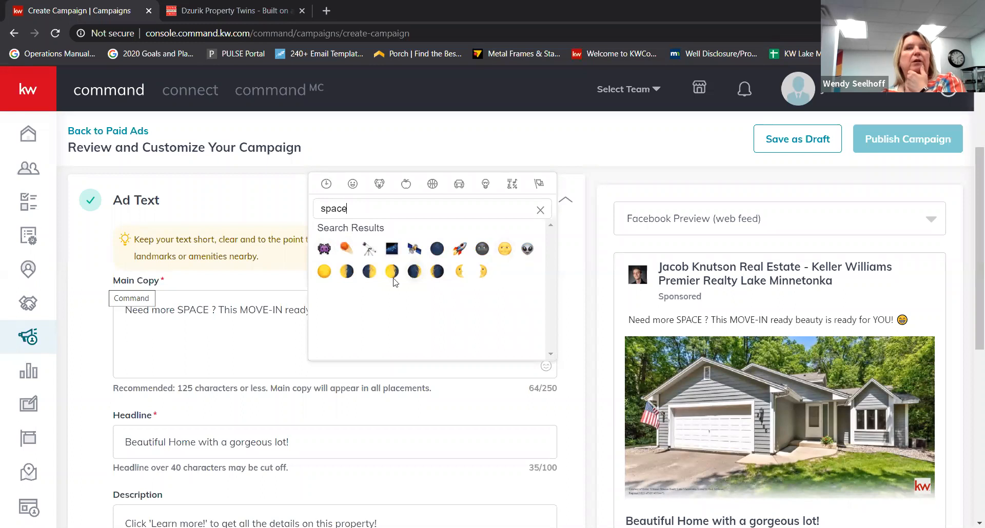
key("BackSpace")
key("BackSpace")
key("BackSpace")
key("BackSpace")
key("BackSpace")
type("star")
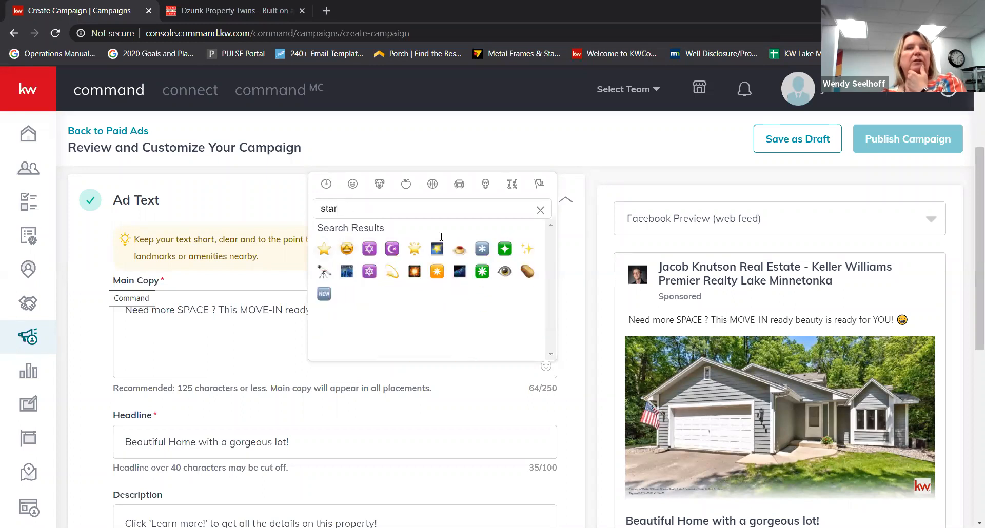
left_click(527, 249)
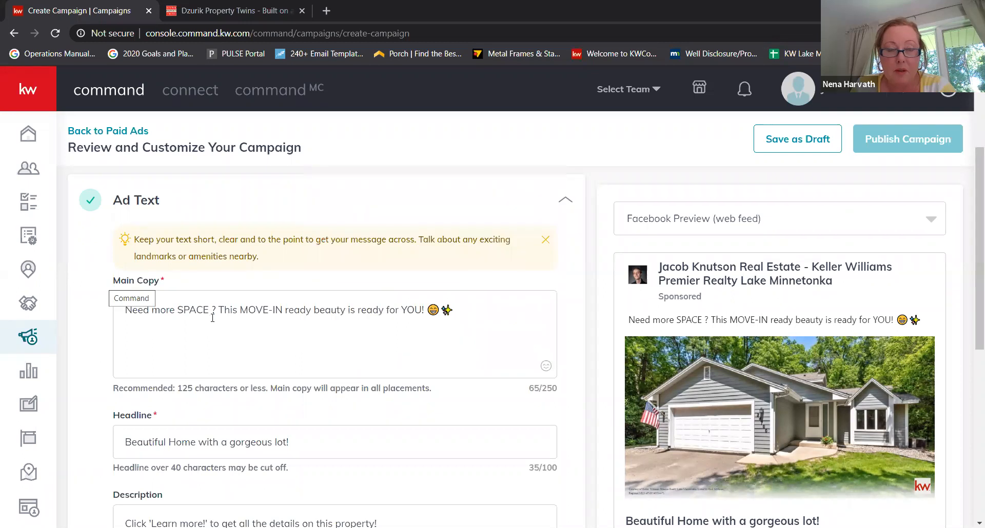
left_click_drag(456, 310, 446, 309)
key("ctrl+c")
key("BackSpace")
left_click_drag(216, 309, 211, 311)
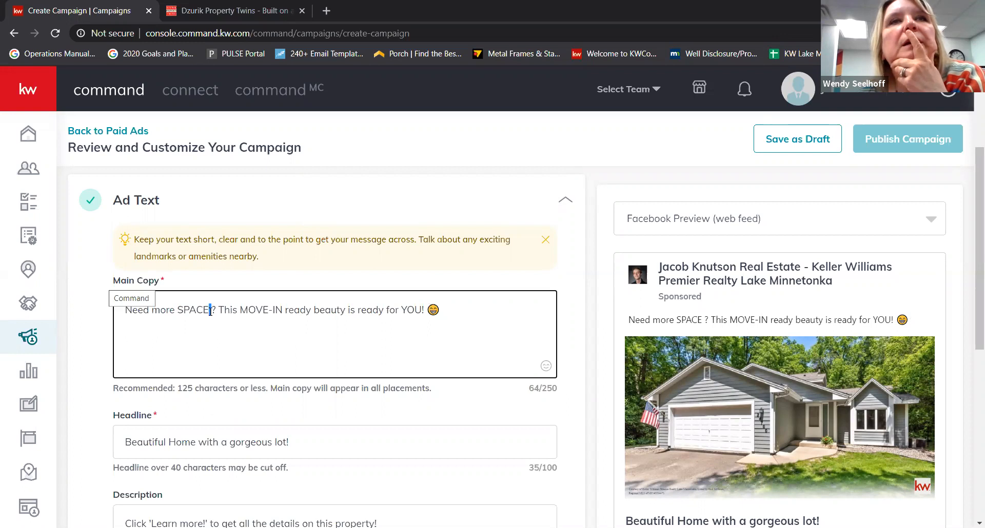
key("ctrl+v")
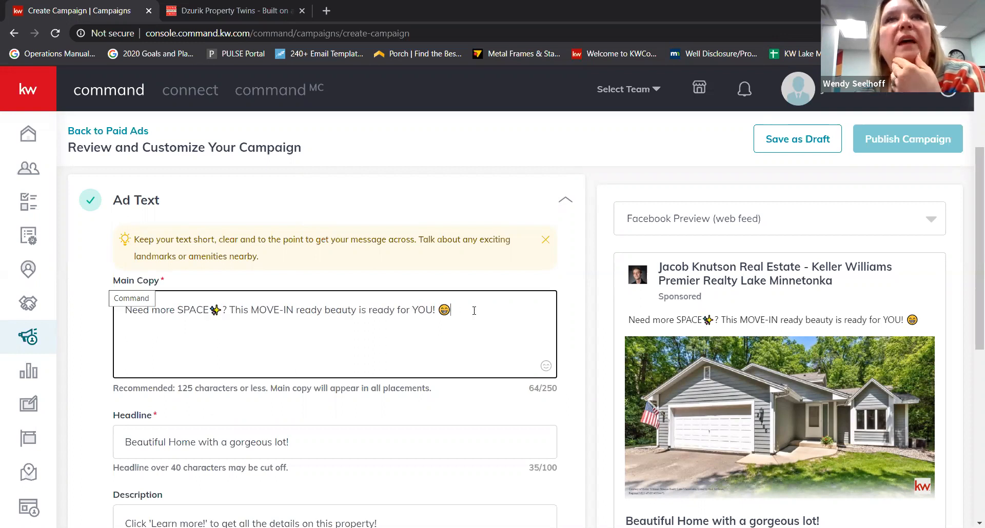
- Copy "Click 'Learn more!' to get all the details on this property!" from Description to the end of Main Copy
scroll(457, 321, "down", 1)
left_click(398, 367)
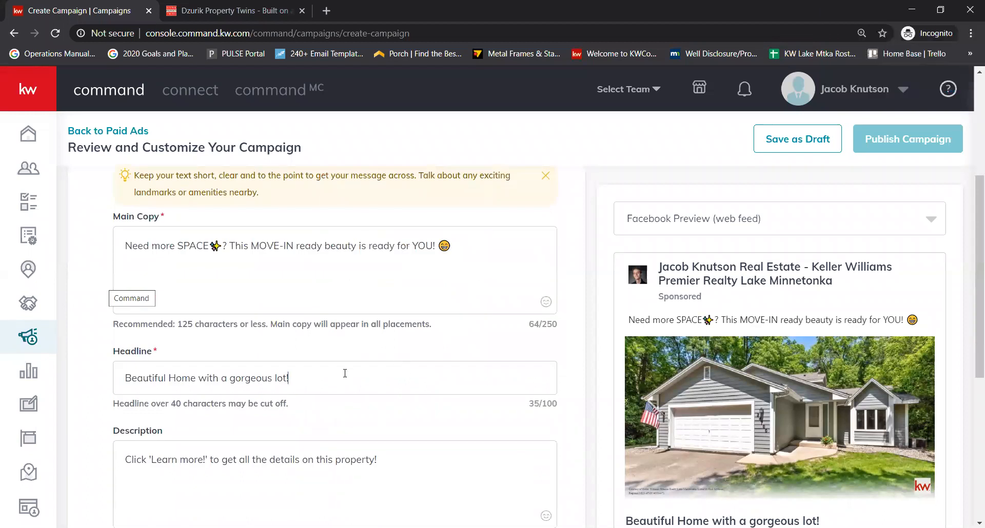
scroll(401, 378, "down", 1)
left_click(395, 392)
scroll(397, 392, "up", 2)
scroll(403, 476, "down", 1)
left_click_drag(379, 460, 125, 459)
key("ctrl+c")
left_click(503, 252)
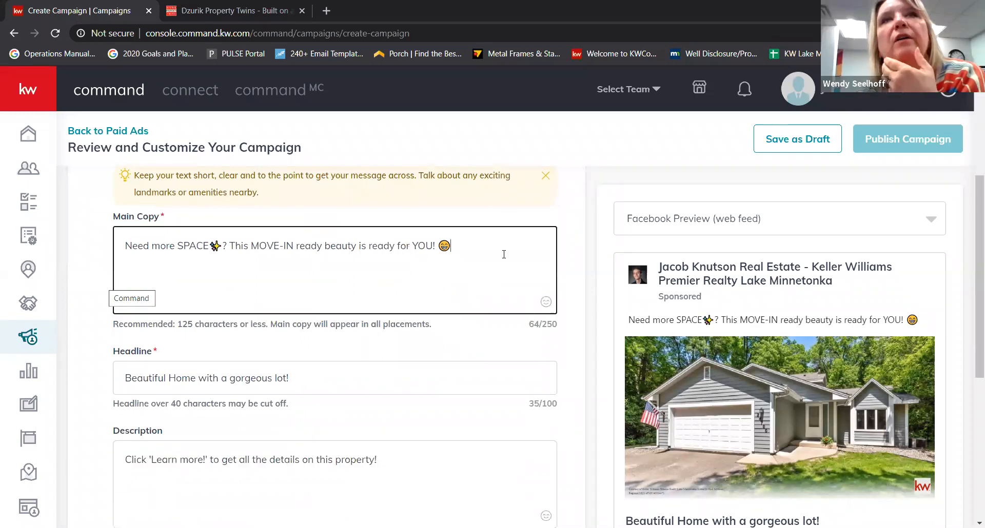
key("ctrl+v")
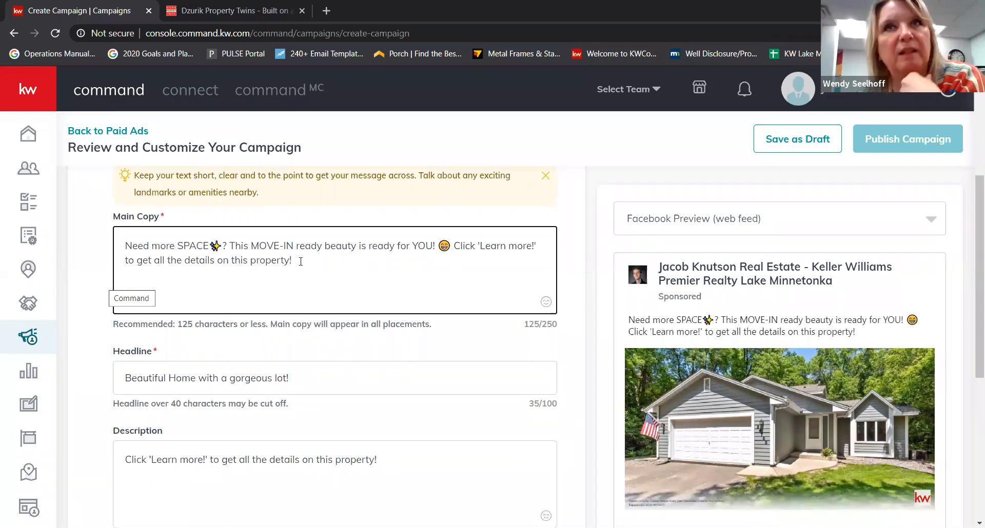
scroll(385, 400, "down", 1)
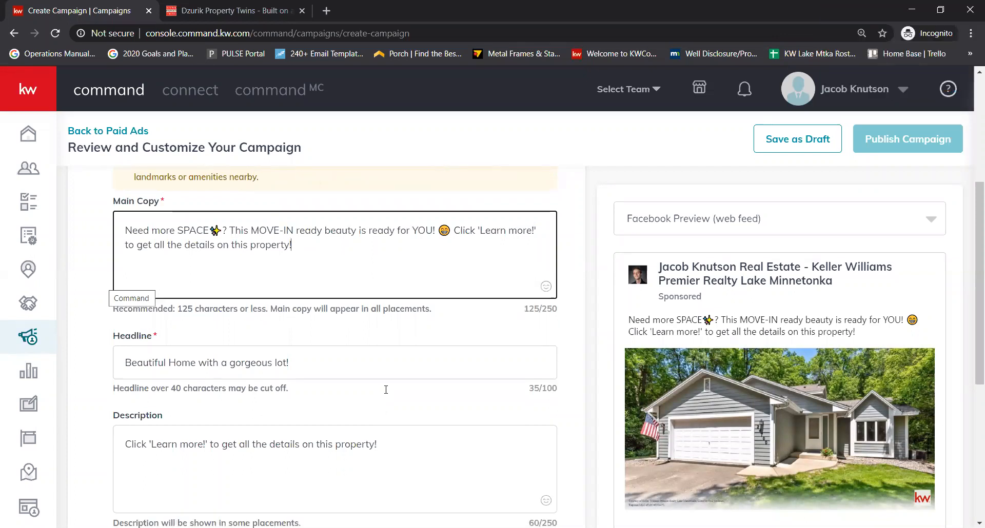
scroll(386, 390, "down", 6)
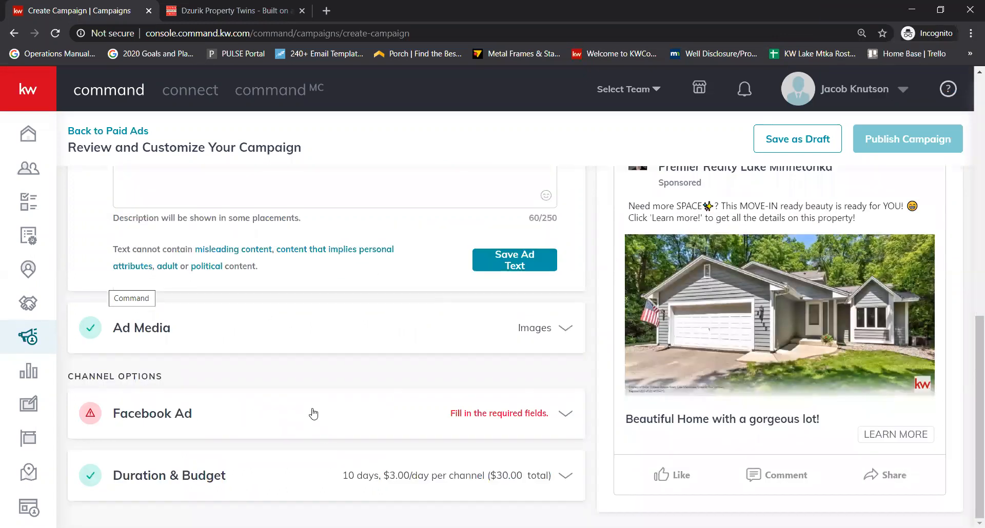
scroll(313, 413, "up", 7)
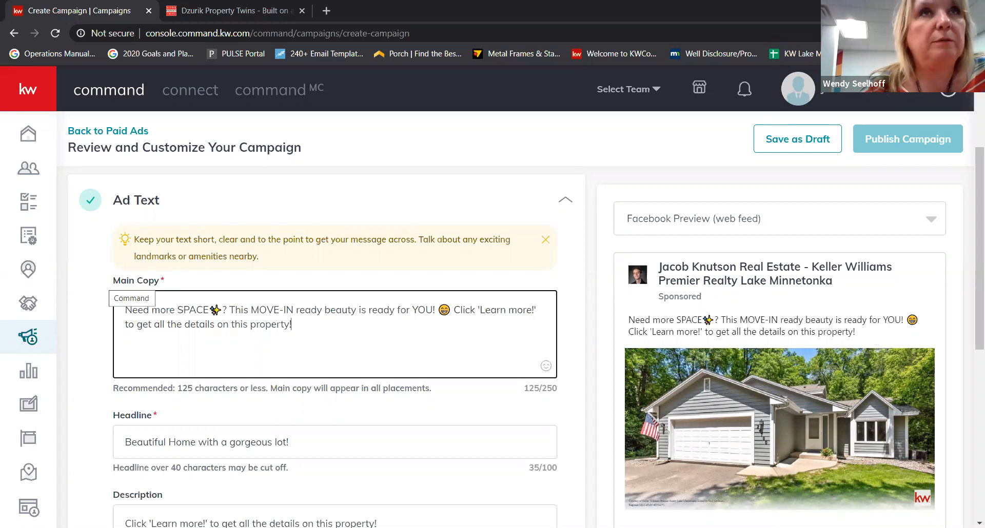
scroll(823, 495, "down", 4)
scroll(858, 490, "down", 3)
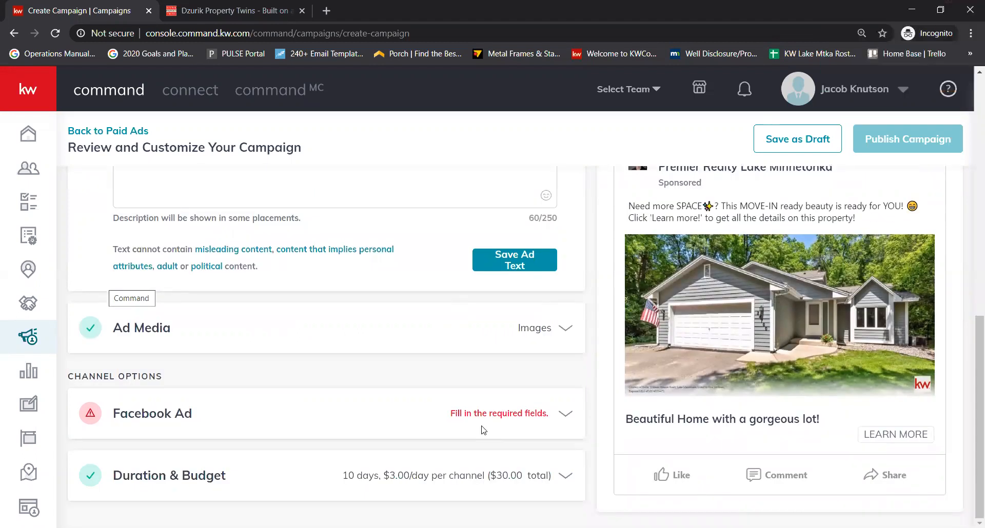
- Open the Facebook Ad settings and turn off custom audience targeting
left_click(527, 421)
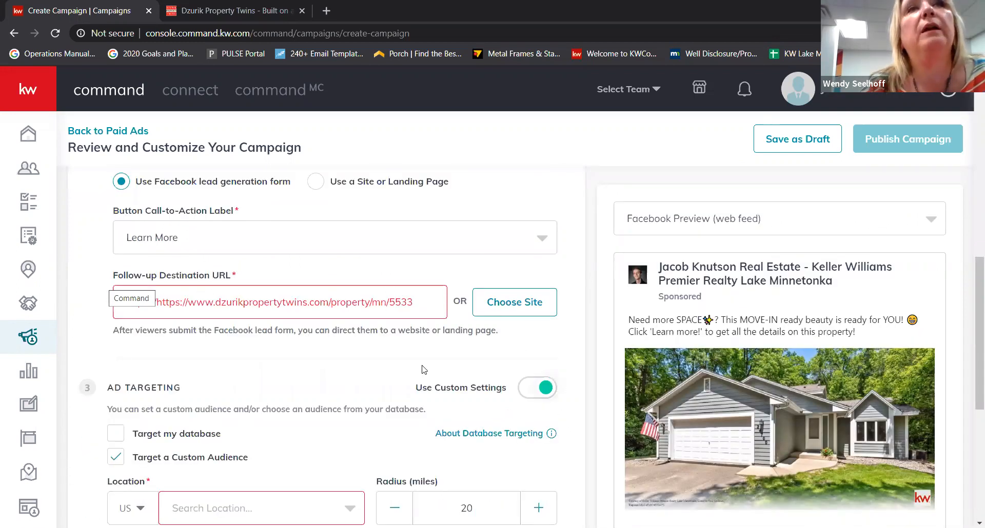
scroll(424, 367, "down", 3)
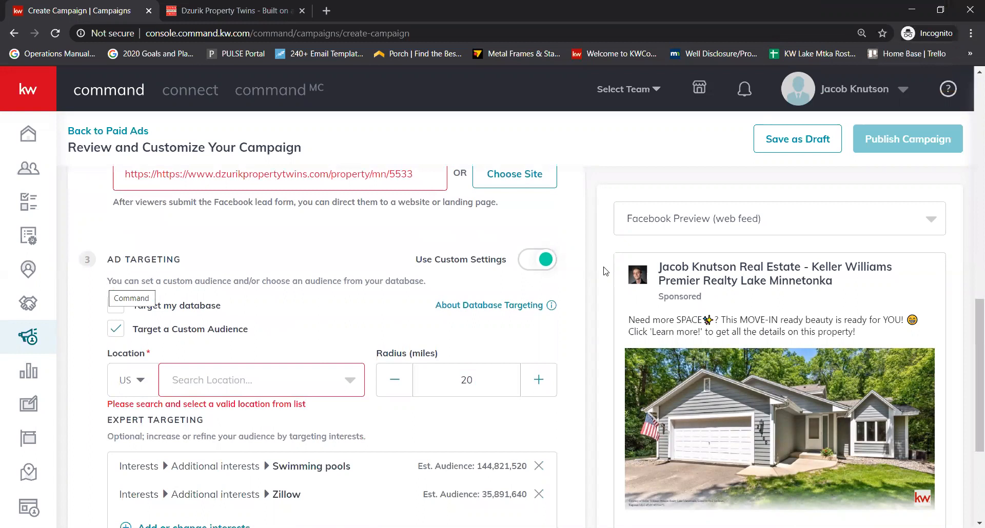
left_click(526, 266)
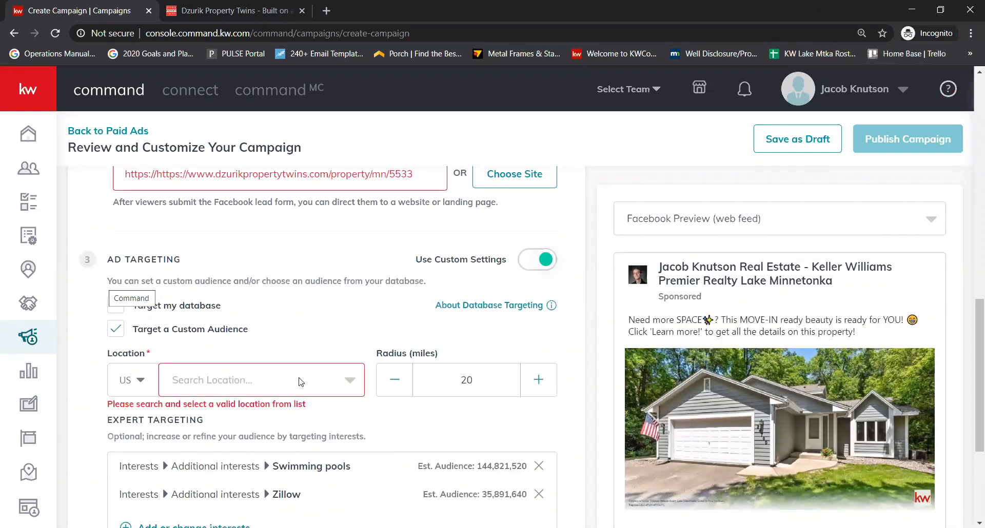
- Set the location to Shorewood, Minnesota and reduce the radius from 20 to 15 miles
left_click(301, 383)
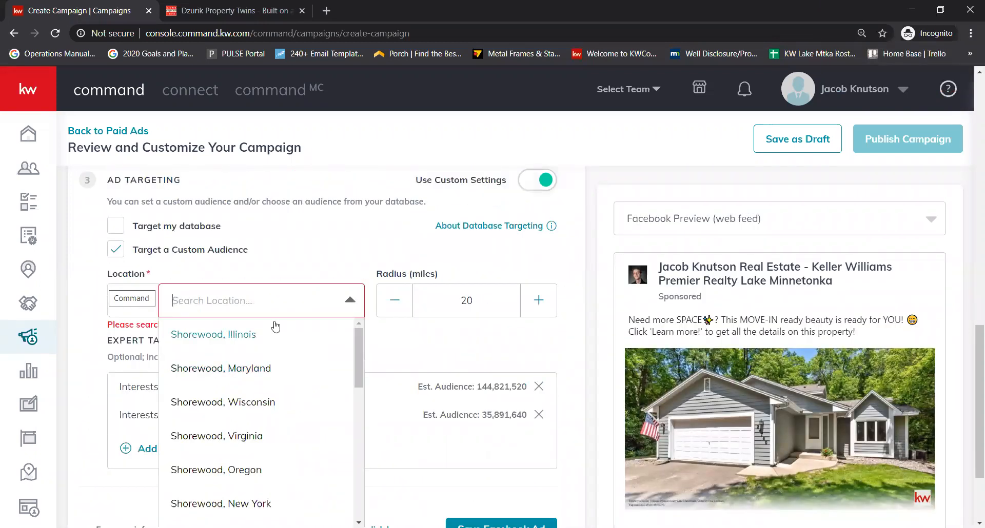
type("shorewood")
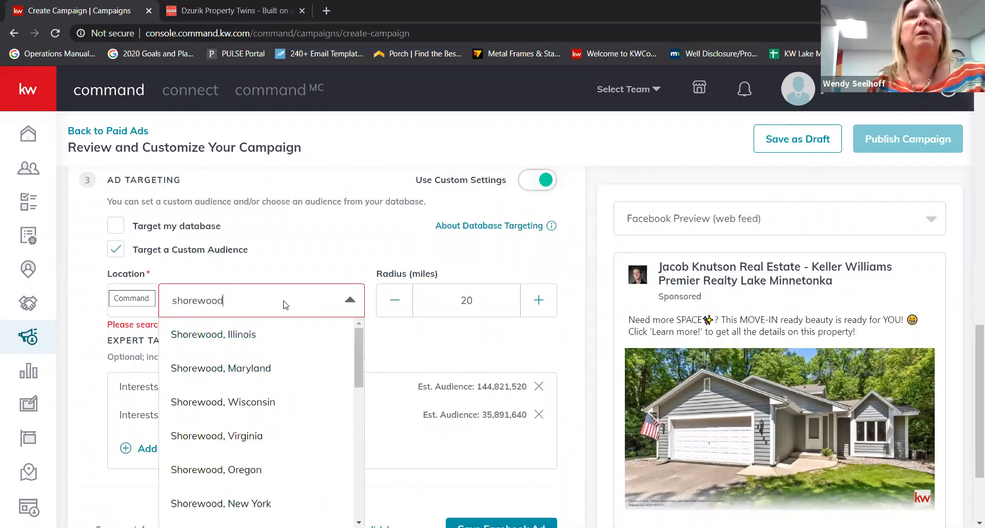
type(",")
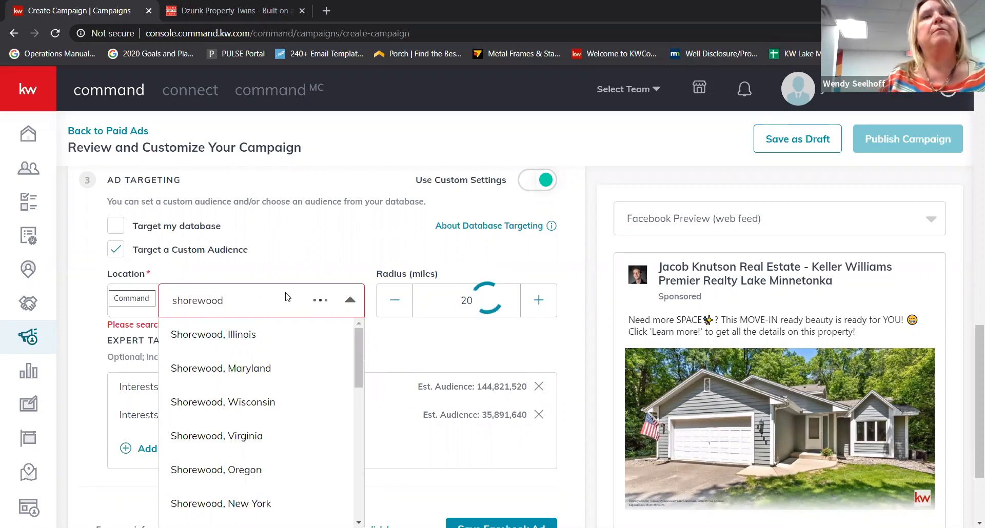
type(" m")
scroll(292, 392, "down", 6)
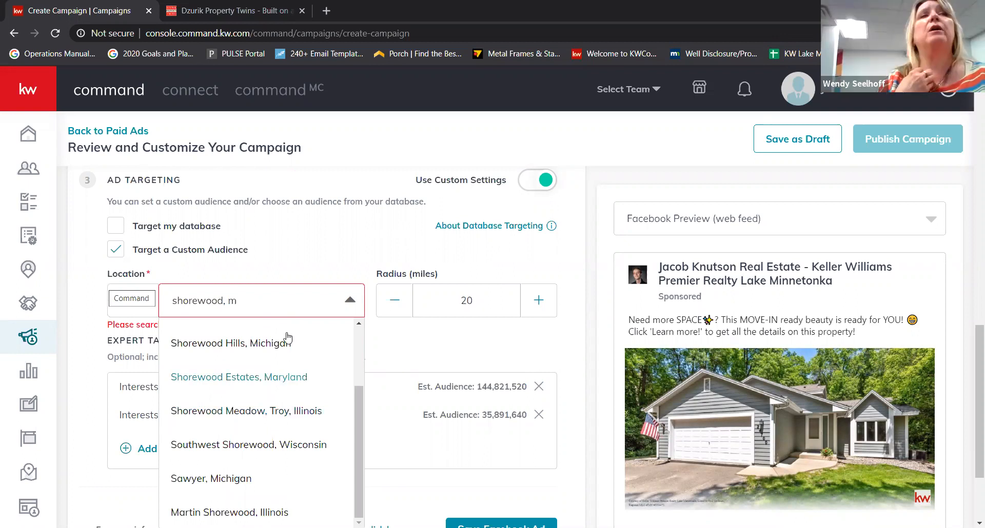
type("innetosa")
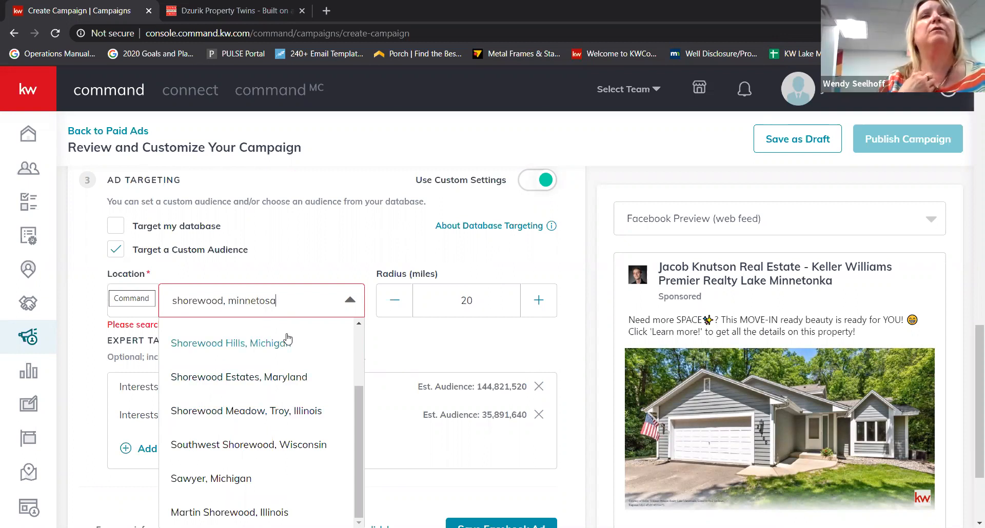
type("ta")
left_click(311, 300)
left_click(244, 306)
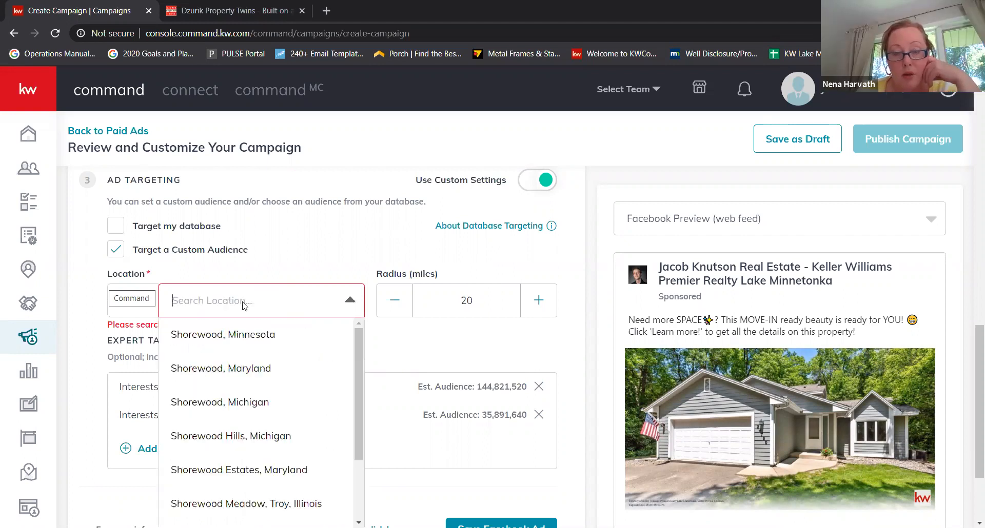
left_click(275, 336)
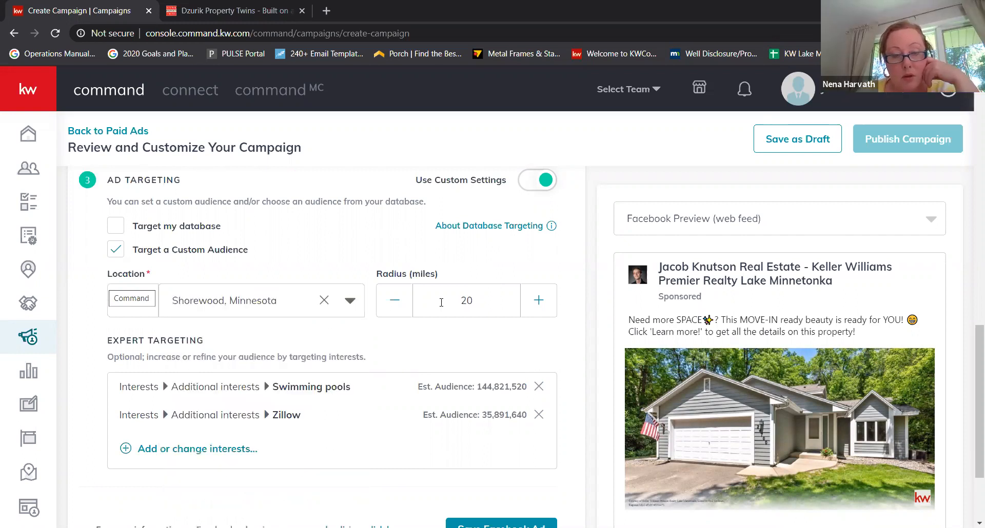
left_click(396, 309)
left_click(396, 309)
left_click(396, 309)
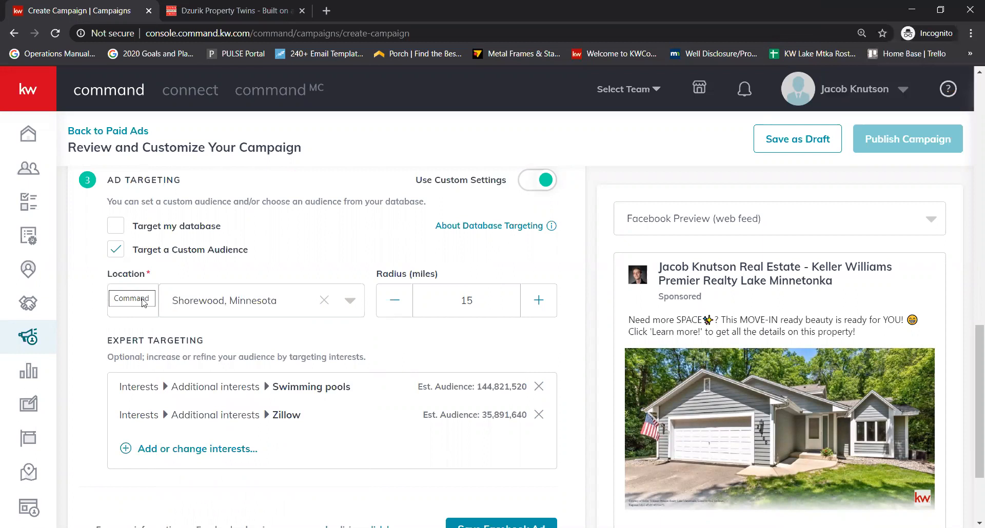
- Scroll back up the campaign form and expand the Ad Text section for editing
scroll(197, 392, "down", 1)
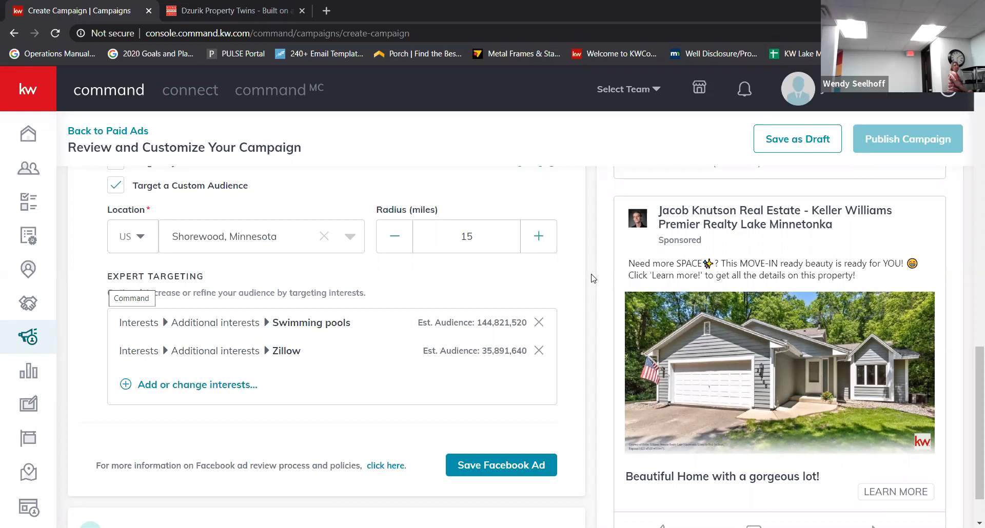
scroll(332, 237, "down", 1)
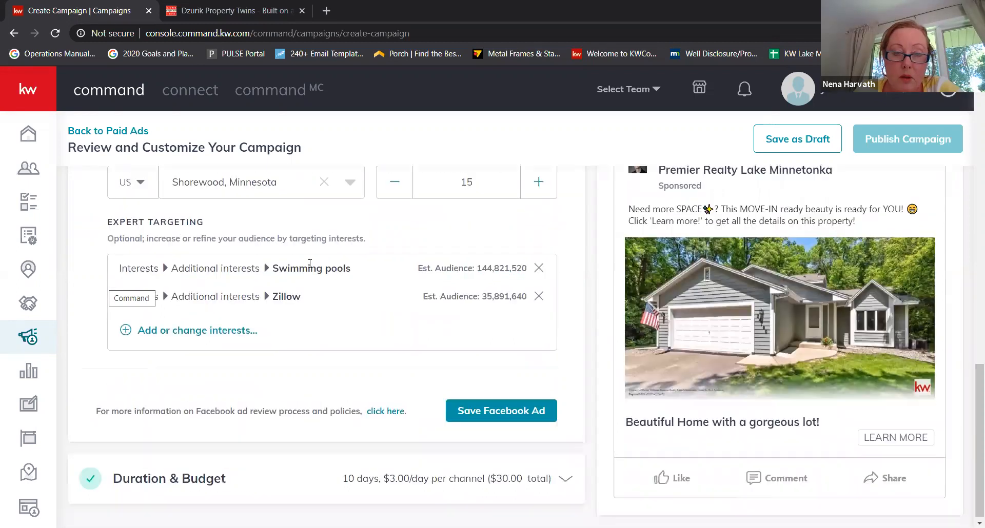
scroll(318, 340, "up", 6)
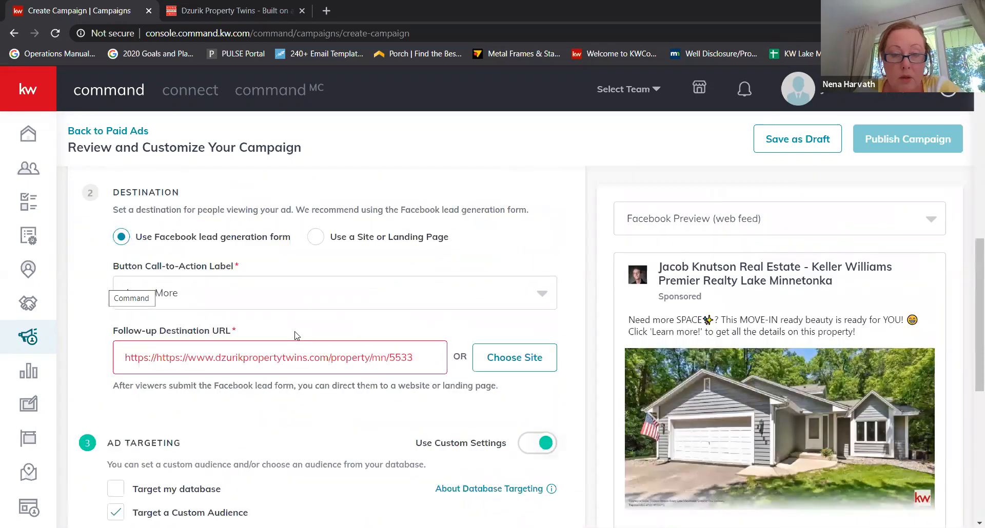
scroll(299, 370, "up", 2)
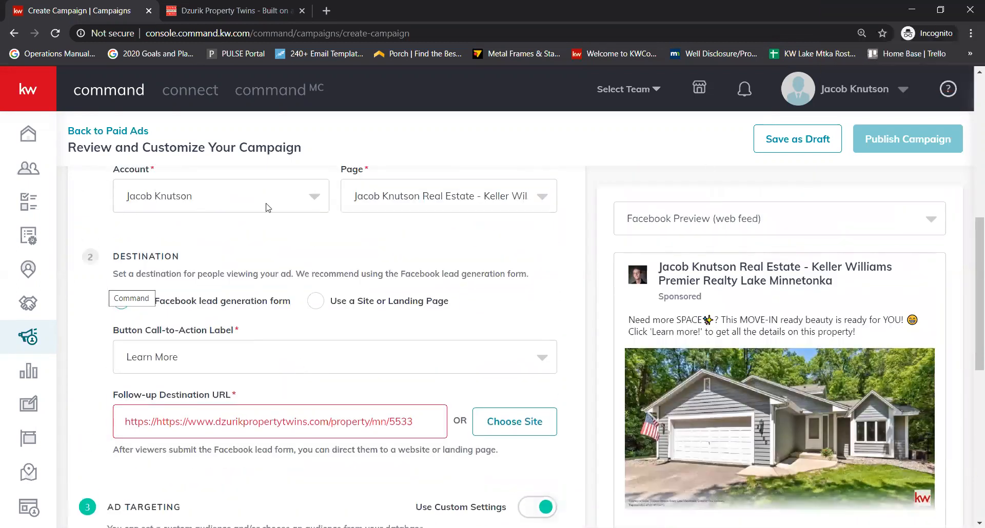
scroll(267, 208, "up", 2)
scroll(267, 208, "up", 5)
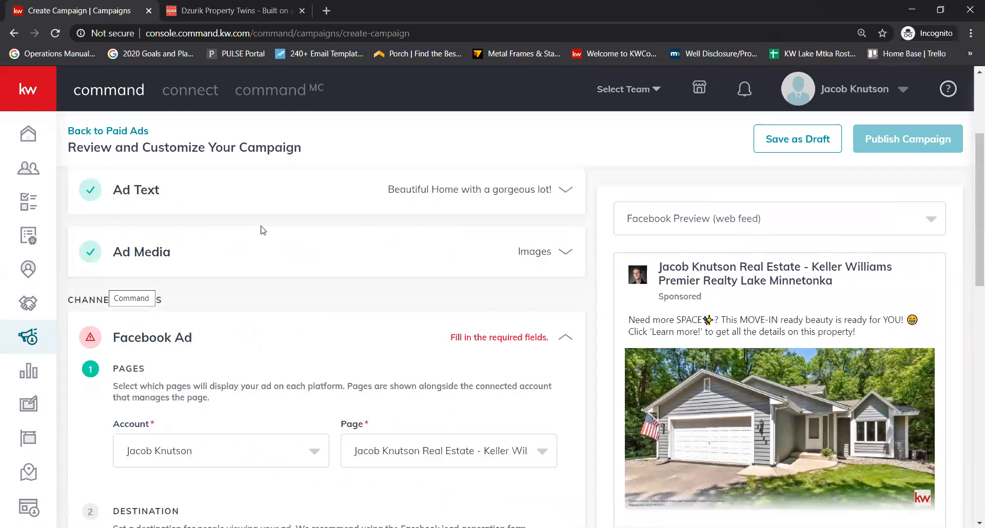
left_click(447, 329)
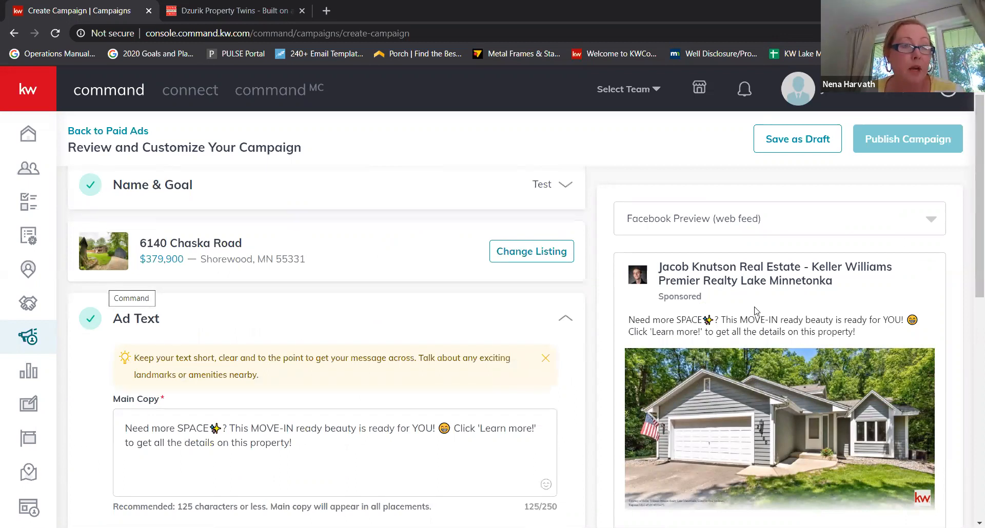
- Add a thumbs-up emoji to the end of the main copy after 'property!'
scroll(755, 311, "down", 1)
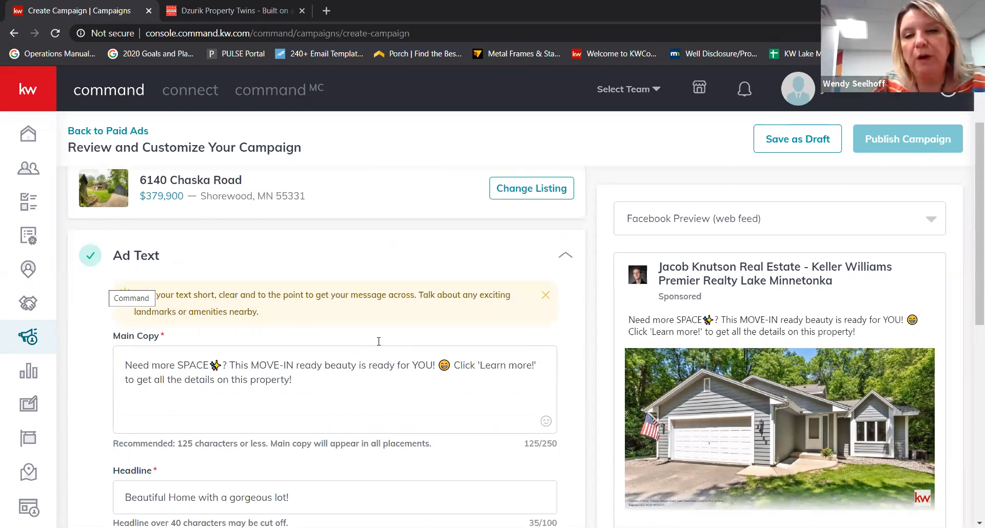
left_click(334, 380)
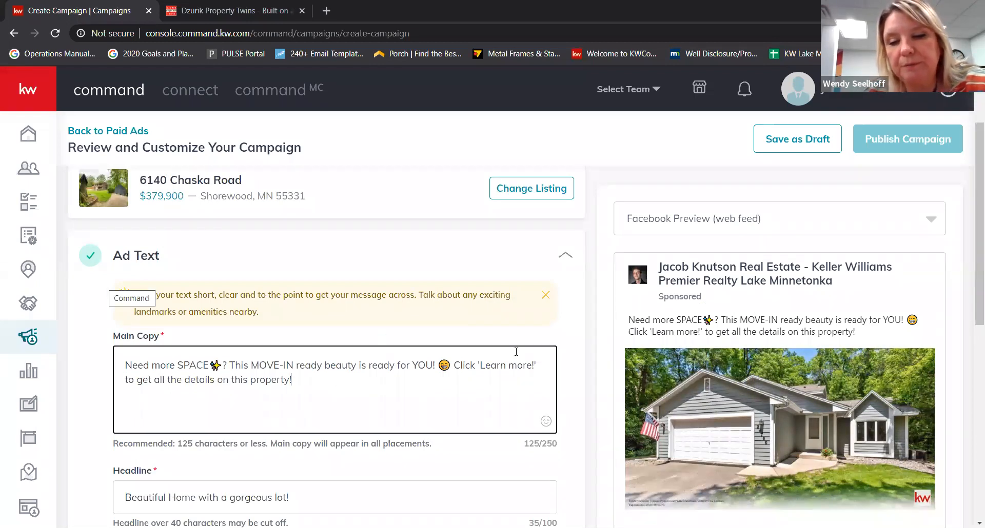
left_click(546, 422)
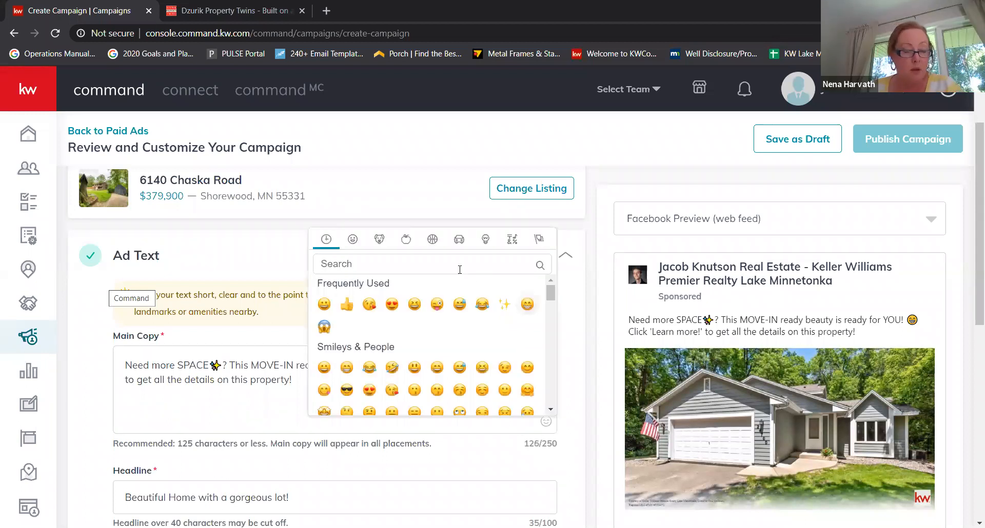
left_click(346, 304)
left_click(352, 378)
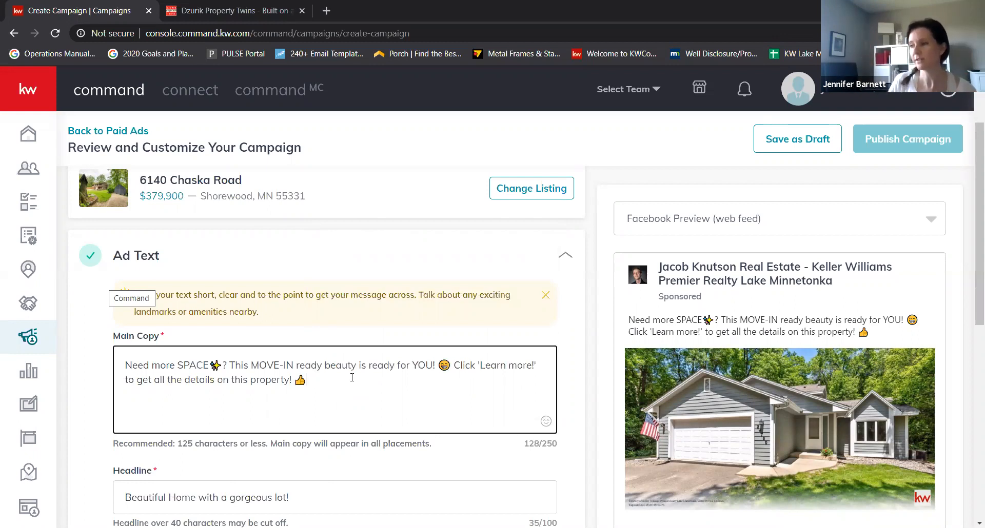
- Check the ad description, then put the caret back after the thumbs-up in the main copy
scroll(727, 410, "down", 5)
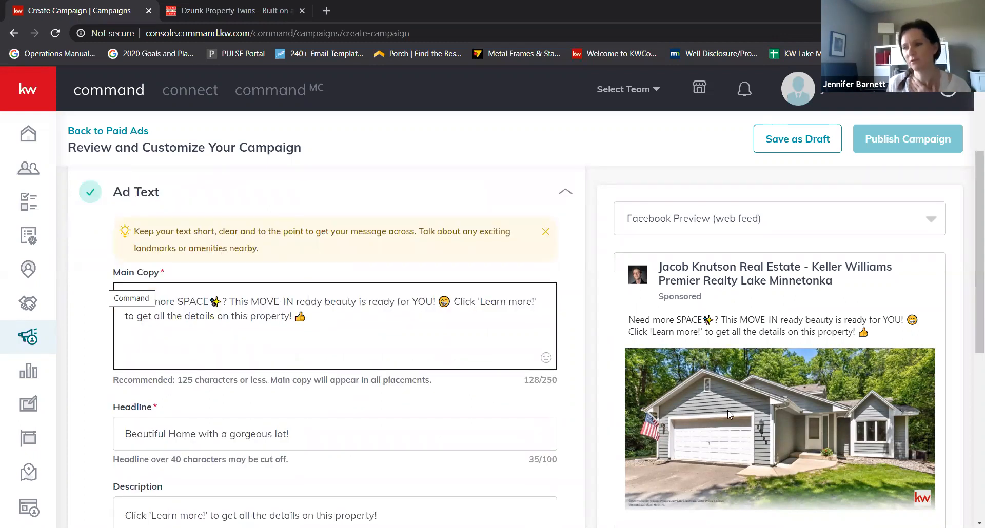
scroll(459, 379, "down", 2)
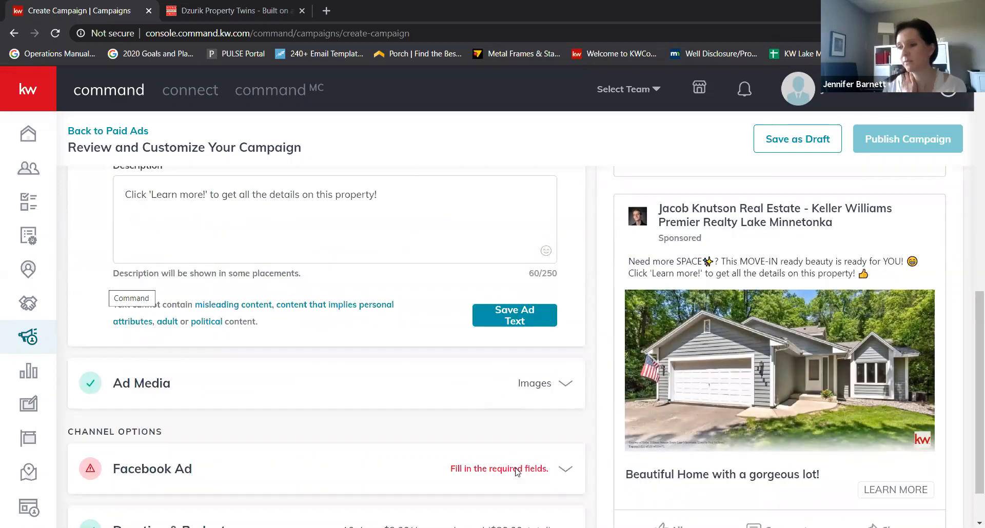
scroll(517, 472, "up", 6)
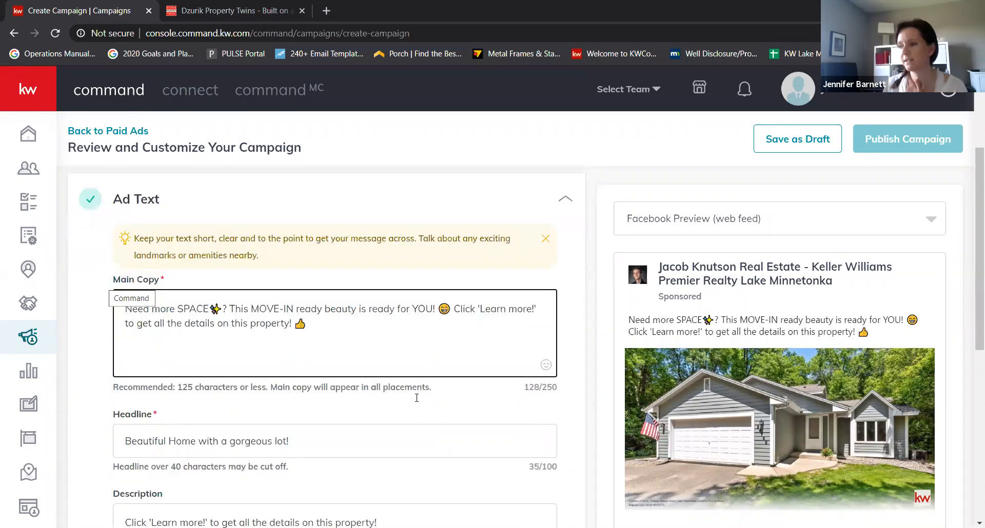
scroll(787, 432, "down", 5)
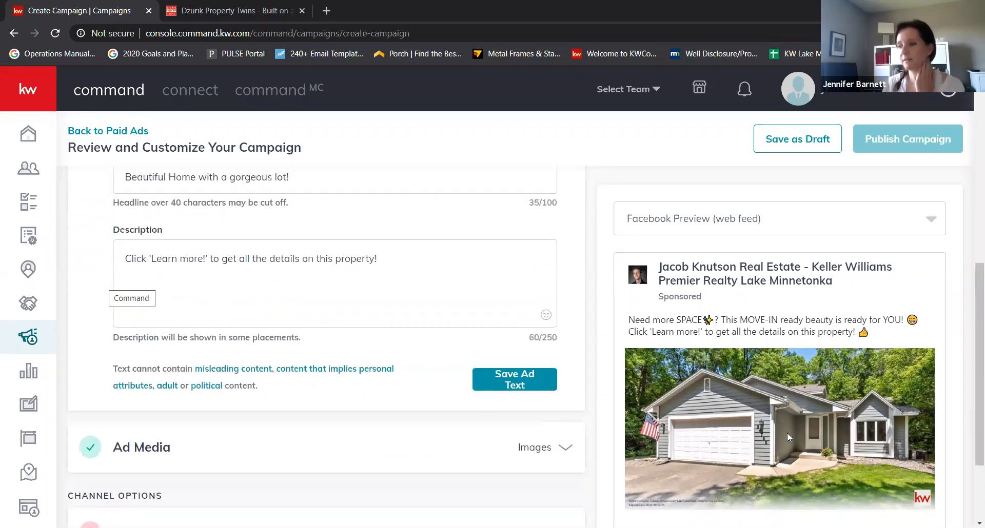
scroll(561, 378, "down", 1)
scroll(466, 378, "up", 1)
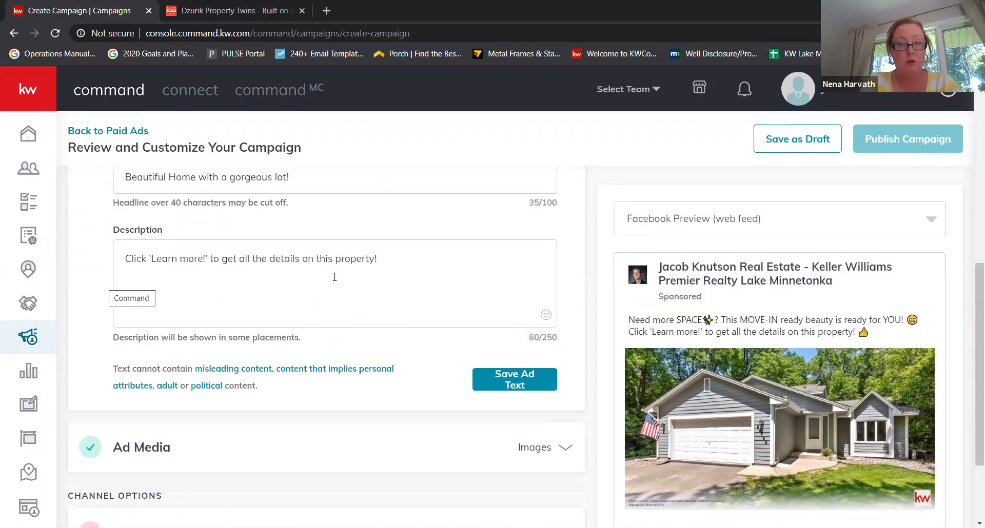
left_click(431, 269)
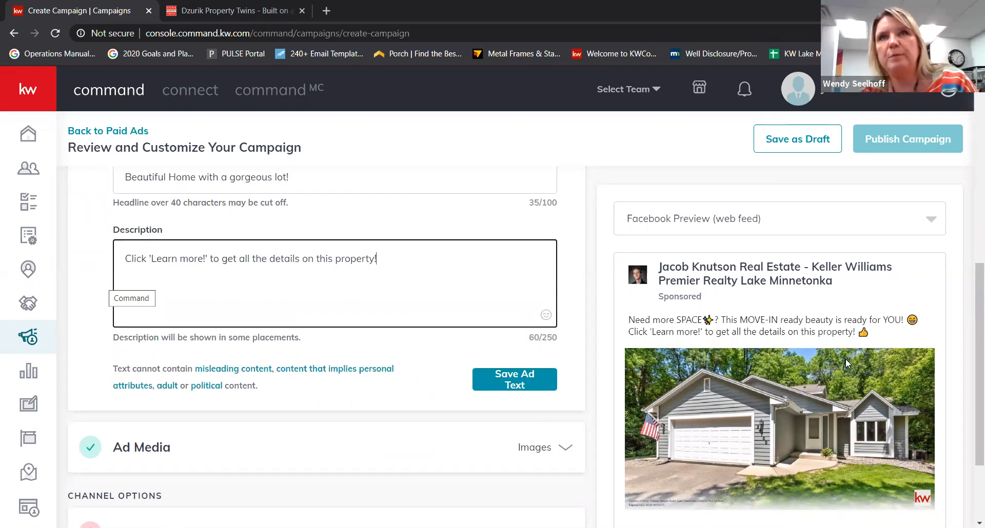
scroll(845, 358, "down", 1)
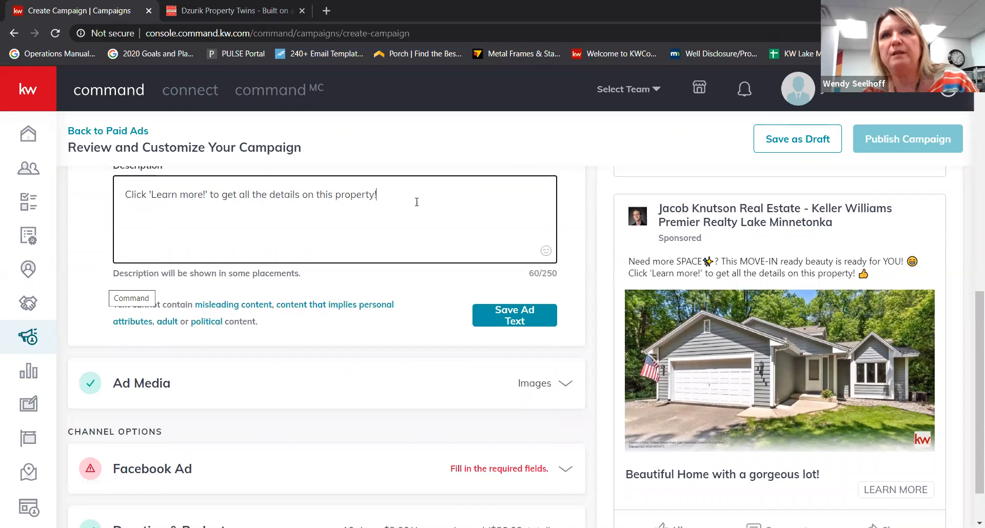
scroll(422, 203, "up", 4)
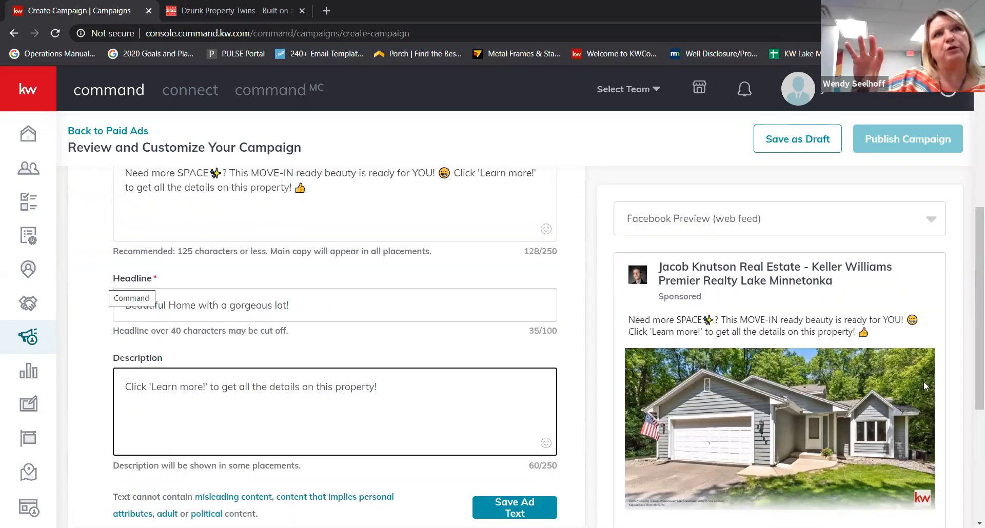
left_click(366, 249)
- Append 'asdfasdfasdf' to the main copy, try publishing, and compare mobile and web-feed previews
type("asdfasdfasdf")
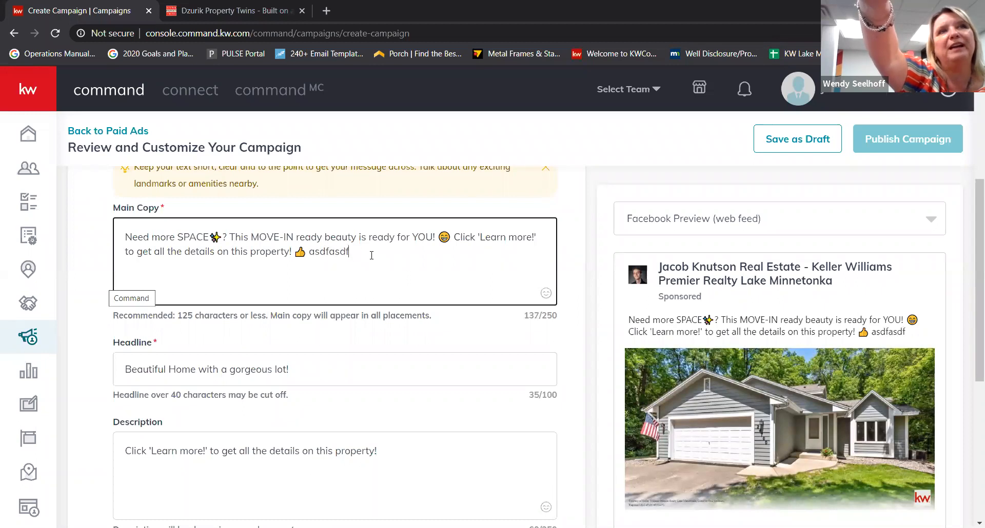
left_click(762, 290)
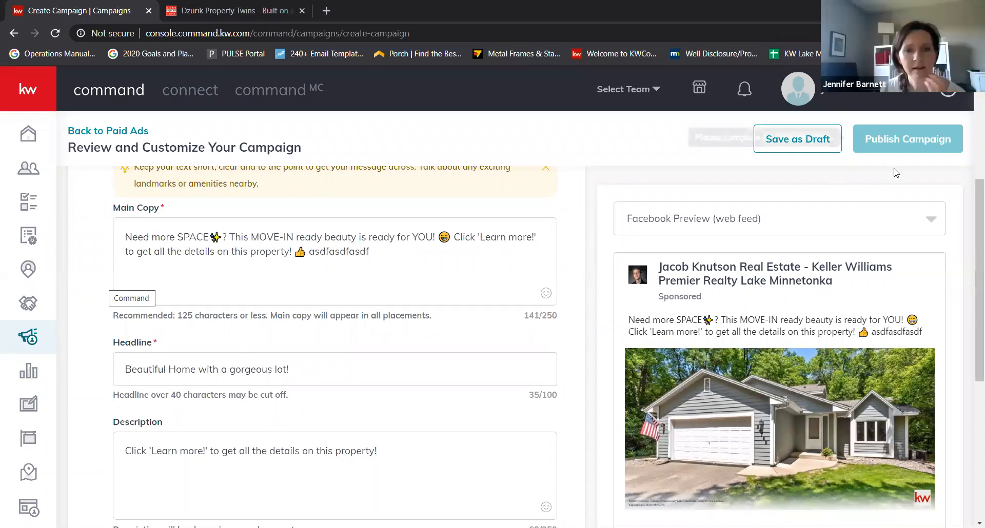
left_click(871, 215)
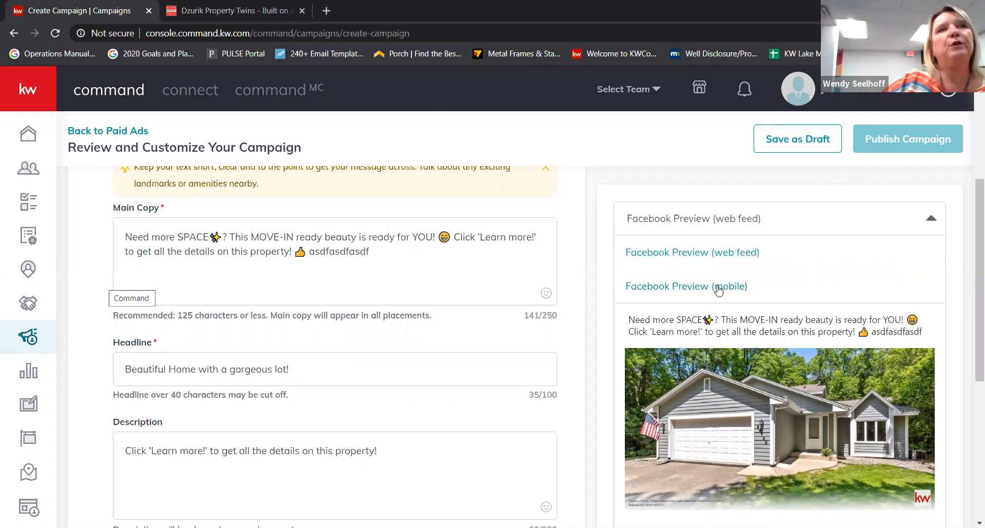
left_click(718, 287)
left_click(743, 228)
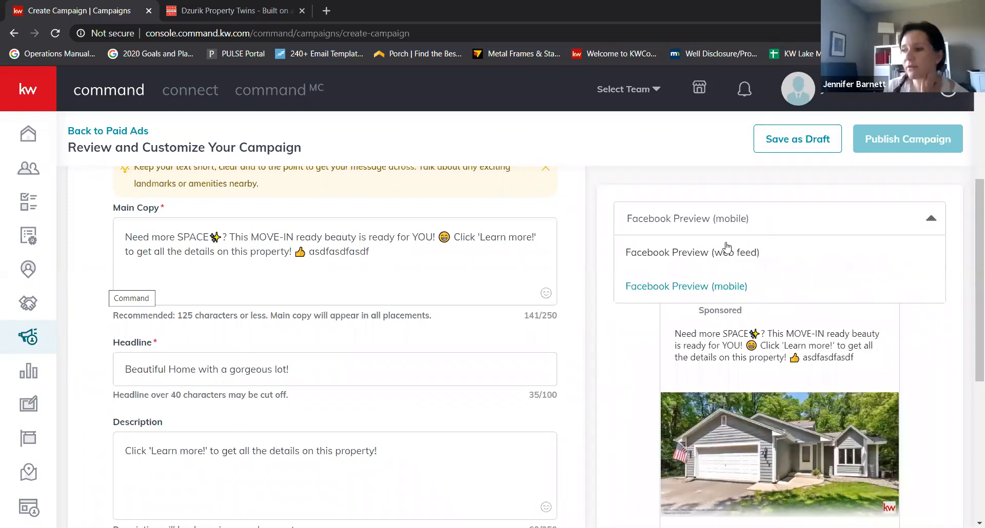
left_click(727, 256)
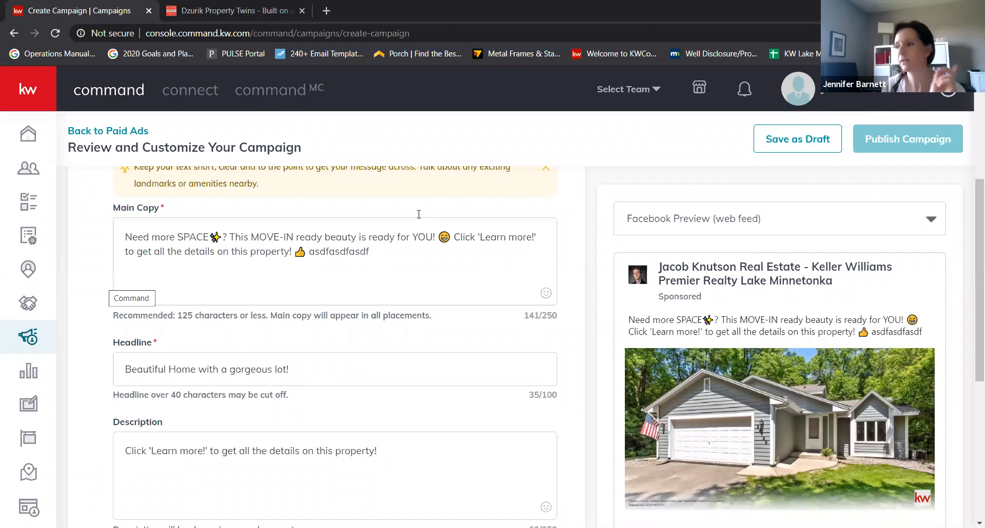
left_click(422, 259)
double_click(365, 252)
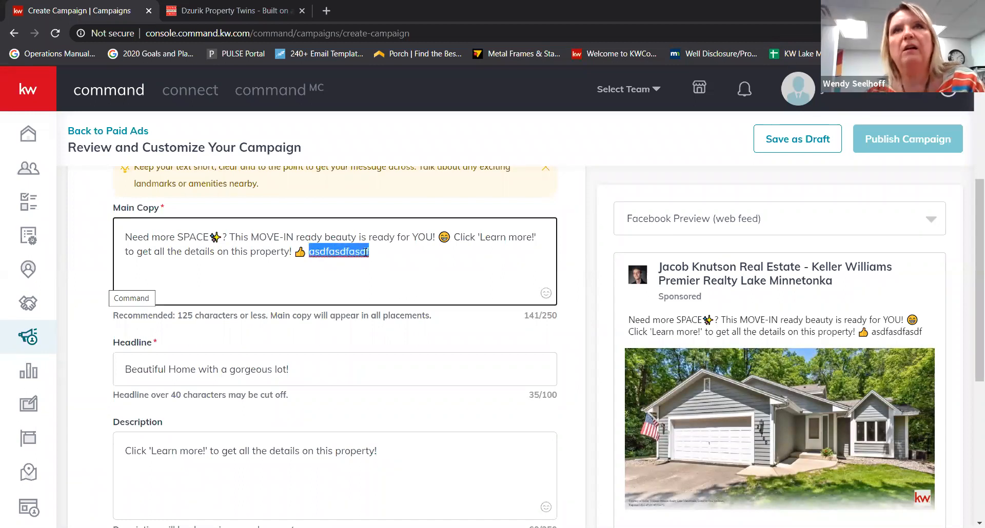
scroll(784, 460, "down", 2)
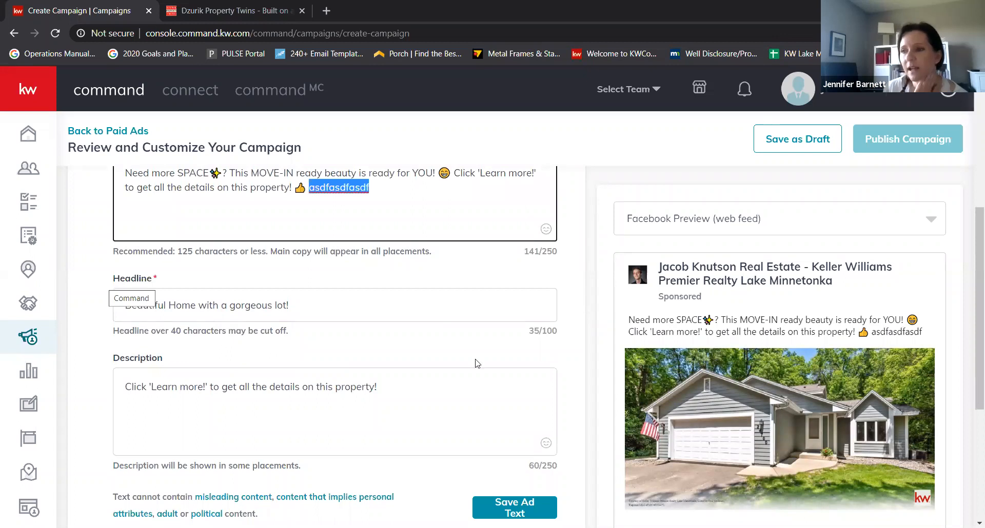
scroll(477, 364, "up", 1)
scroll(477, 379, "down", 1)
left_click(479, 401)
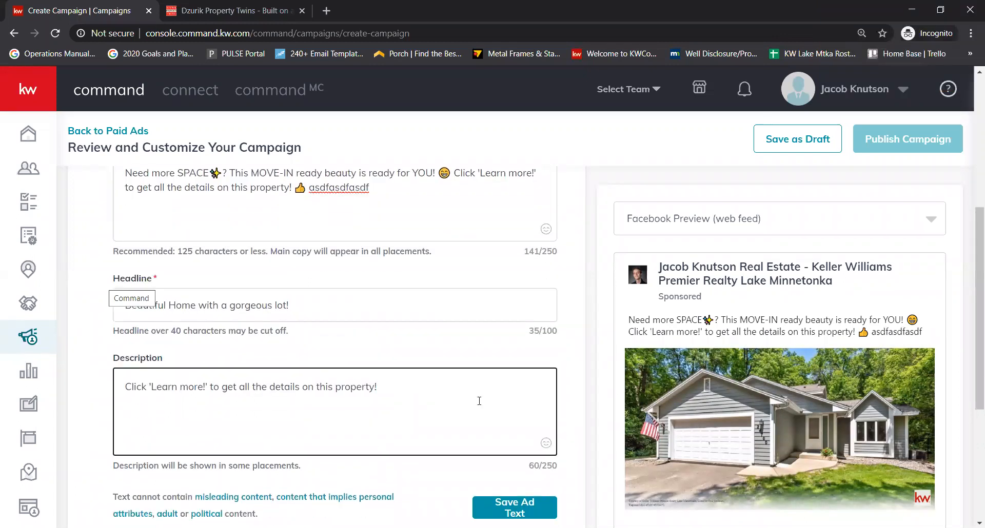
scroll(622, 328, "down", 5)
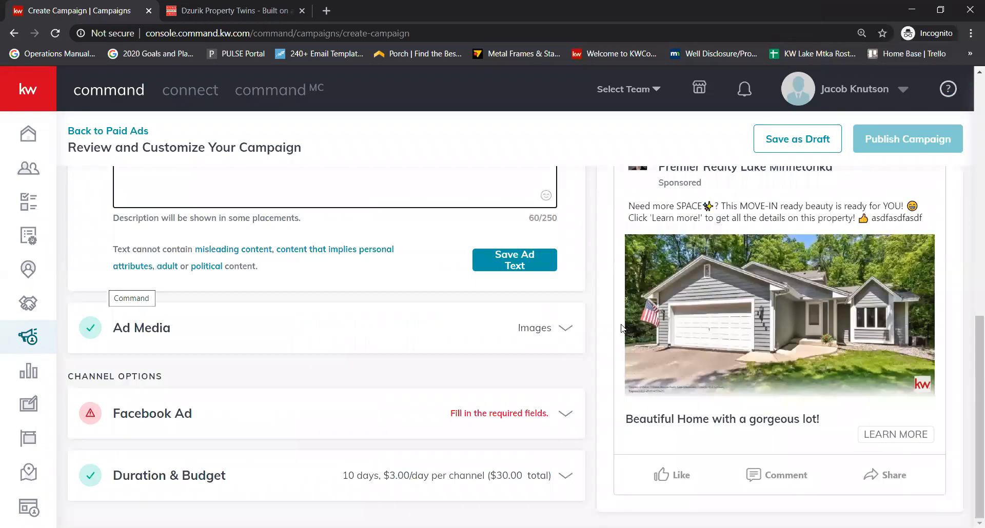
scroll(419, 216, "up", 1)
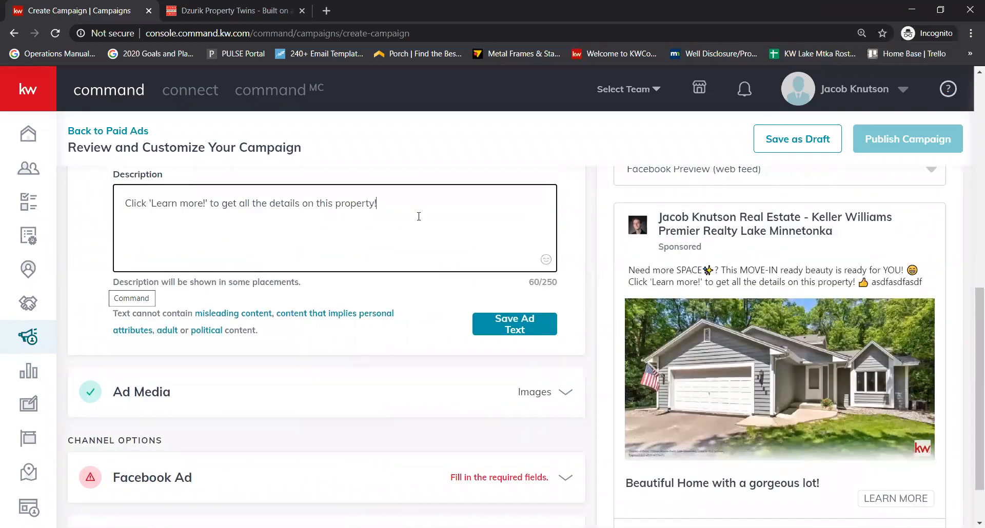
type("asdfasdf")
scroll(376, 275, "up", 5)
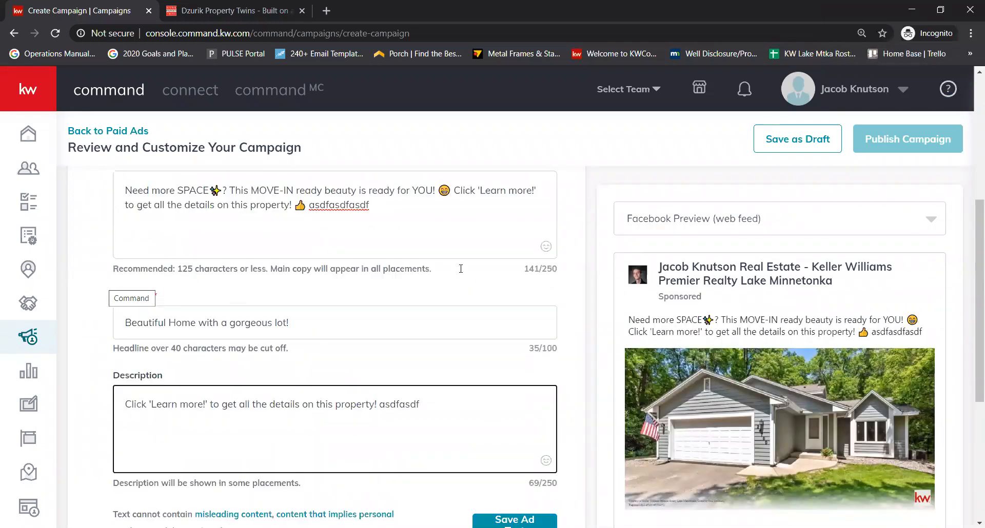
left_click(364, 261)
left_click_drag(349, 260, 347, 261)
double_click(346, 260)
key("BackSpace")
type("asdfasdfasdf")
left_click(477, 480)
type("jfjfjfjfj")
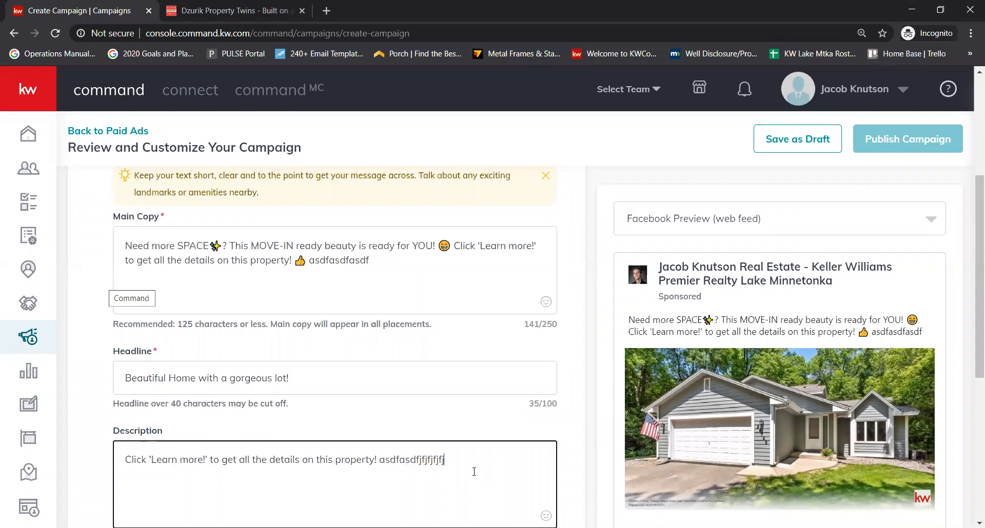
scroll(723, 460, "down", 5)
scroll(731, 429, "up", 4)
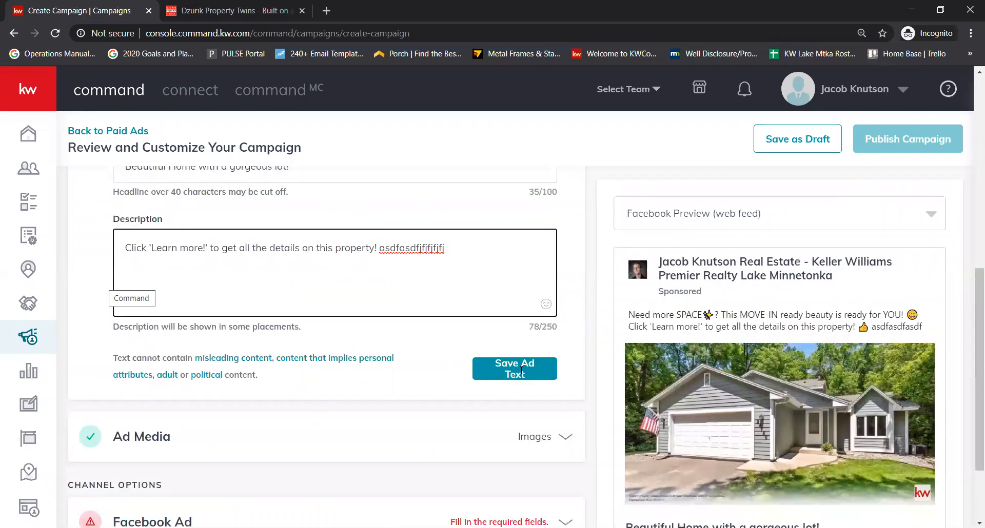
double_click(411, 333)
key("BackSpace")
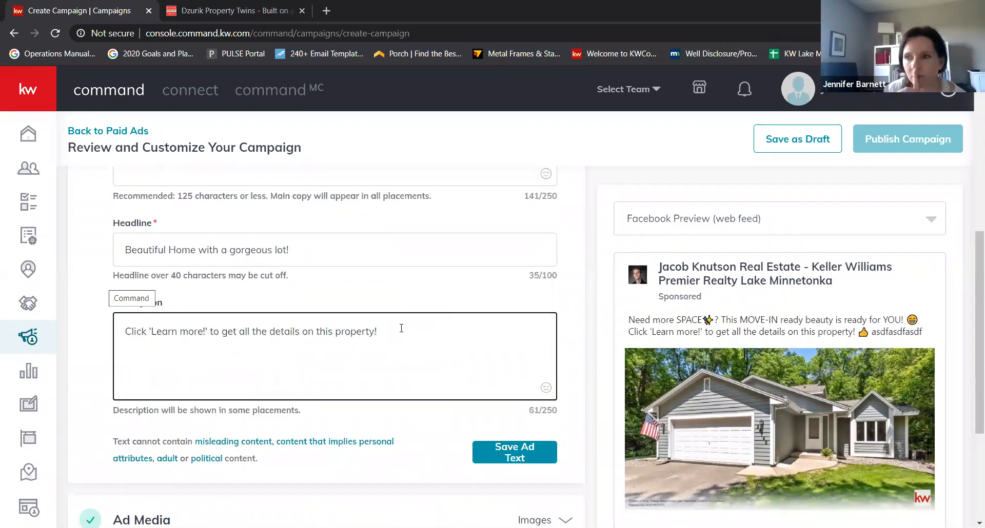
scroll(402, 328, "up", 3)
left_click(405, 382)
type("asdfasdf")
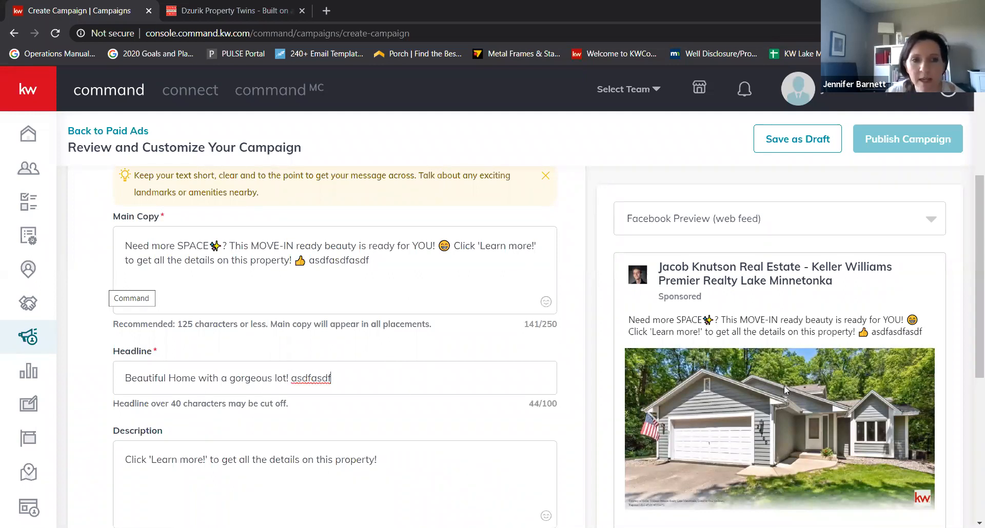
double_click(320, 378)
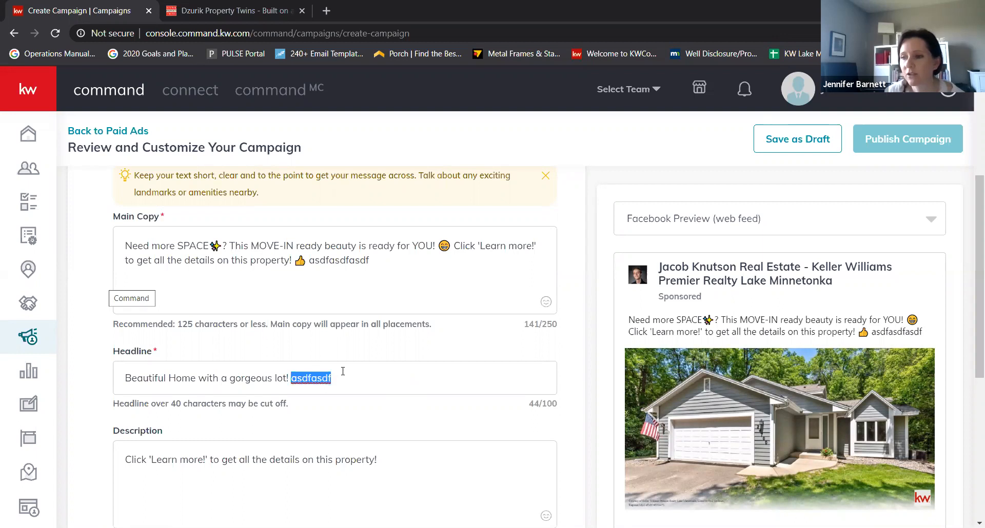
key("BackSpace")
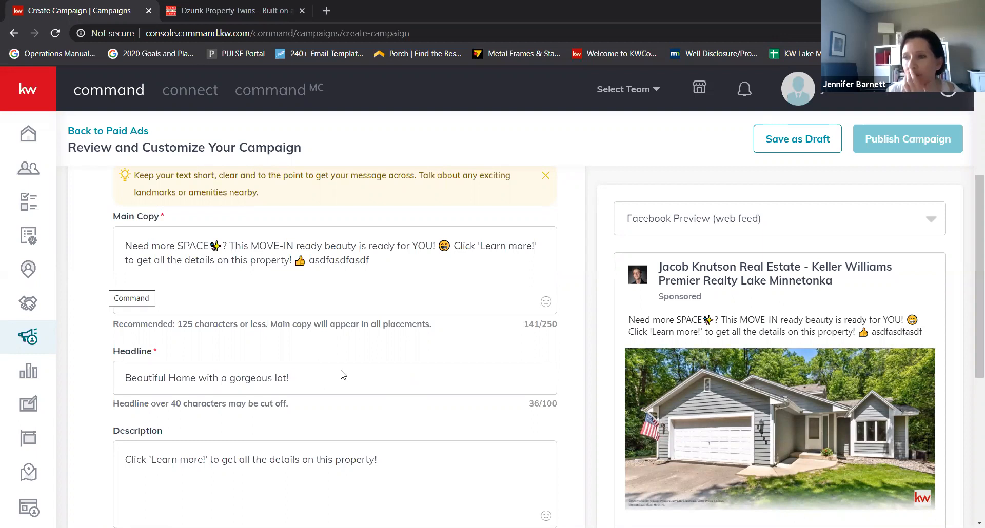
scroll(739, 316, "down", 3)
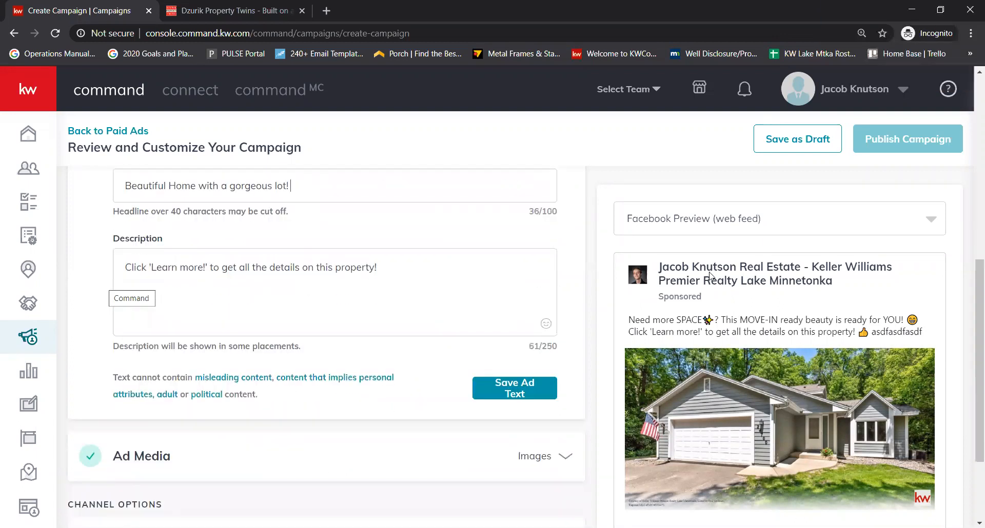
scroll(907, 365, "down", 2)
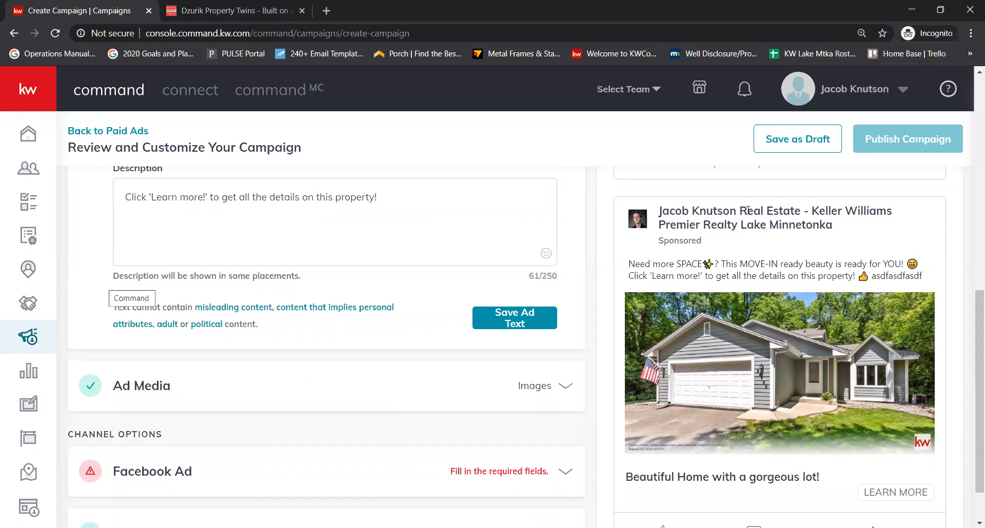
scroll(779, 260, "down", 1)
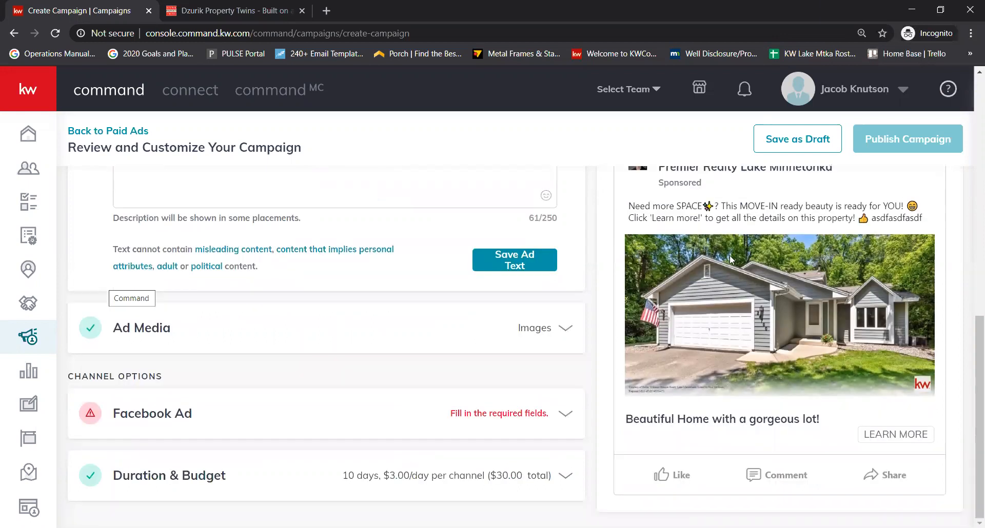
scroll(814, 212, "up", 1)
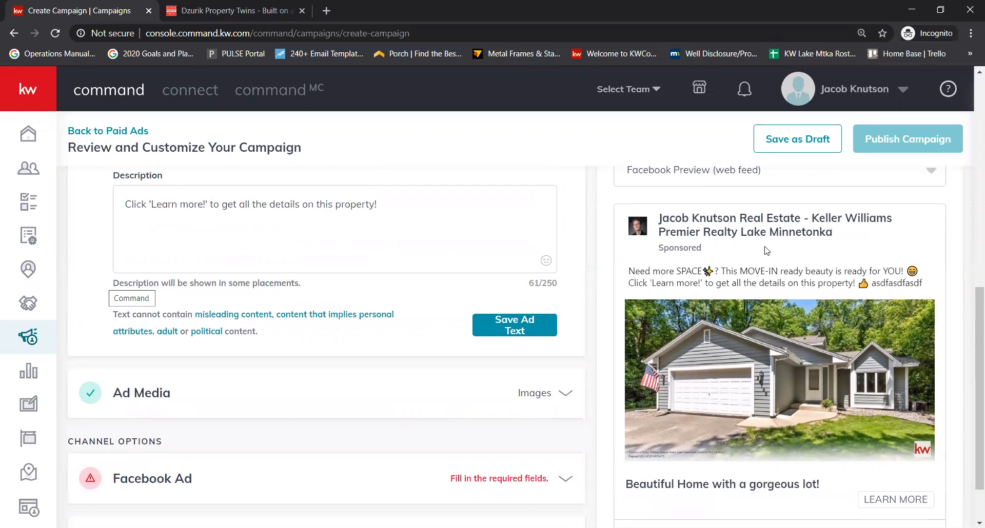
scroll(814, 211, "up", 1)
left_click(811, 218)
left_click(749, 288)
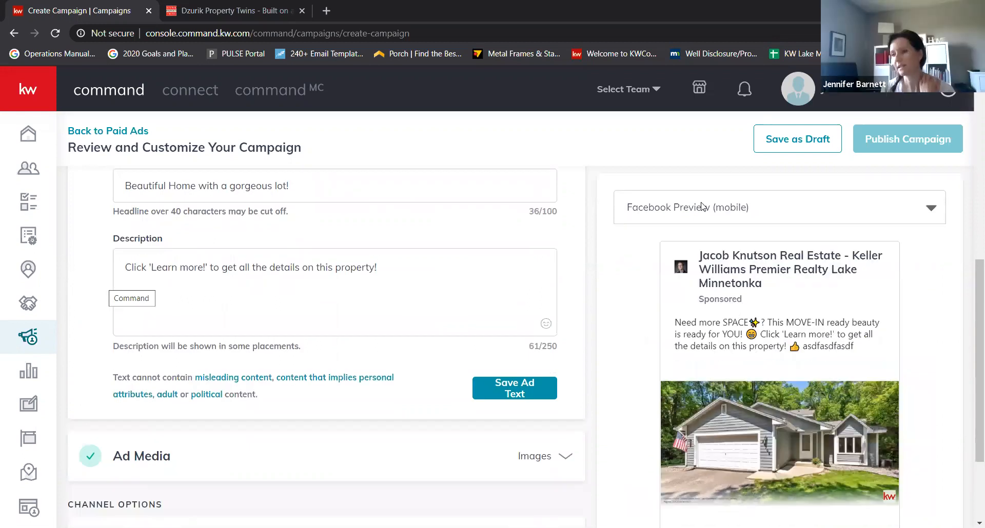
left_click(703, 207)
left_click(708, 241)
scroll(488, 280, "up", 2)
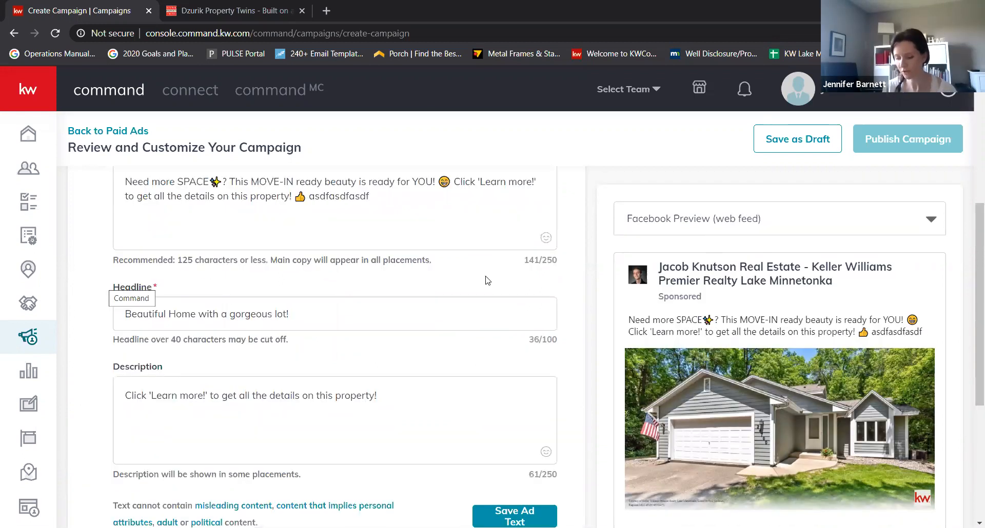
scroll(723, 353, "down", 1)
scroll(723, 353, "down", 1)
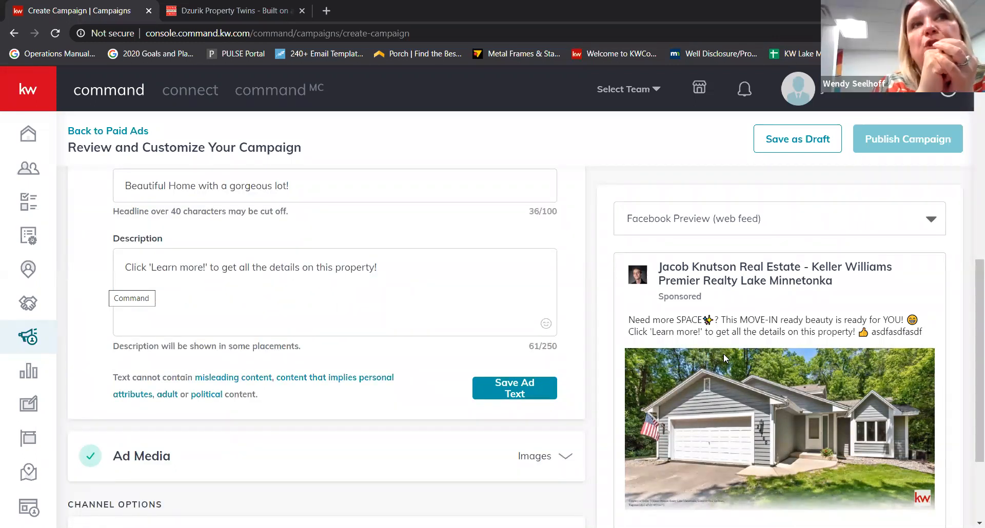
left_click(431, 281)
double_click(268, 276)
key("ctrl+a")
left_click(421, 280)
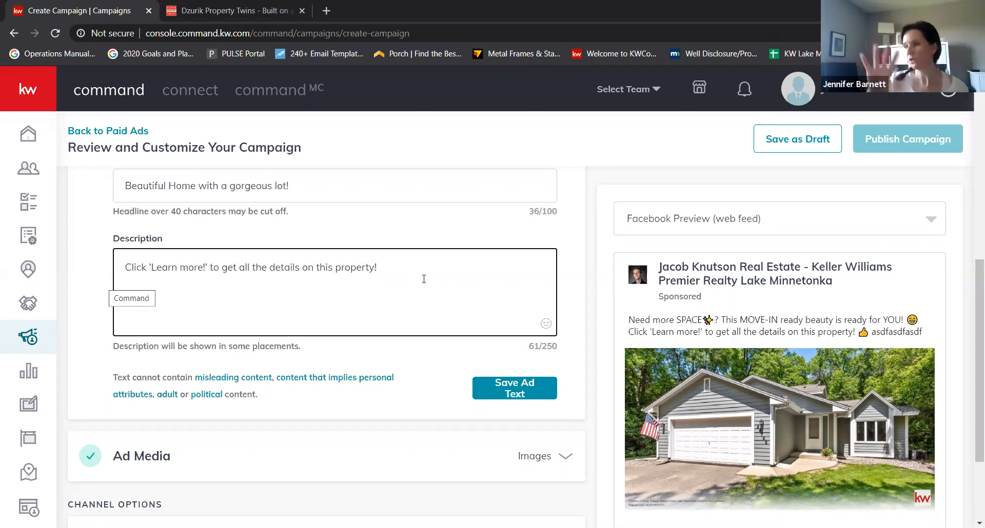
scroll(760, 372, "down", 1)
scroll(761, 375, "down", 1)
scroll(776, 402, "up", 1)
scroll(763, 444, "down", 1)
scroll(764, 445, "up", 1)
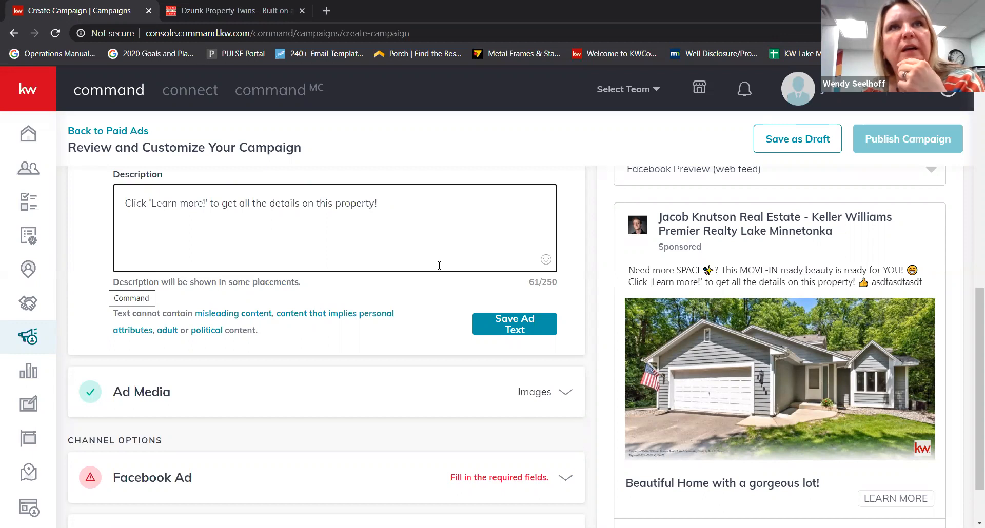
scroll(451, 288, "up", 6)
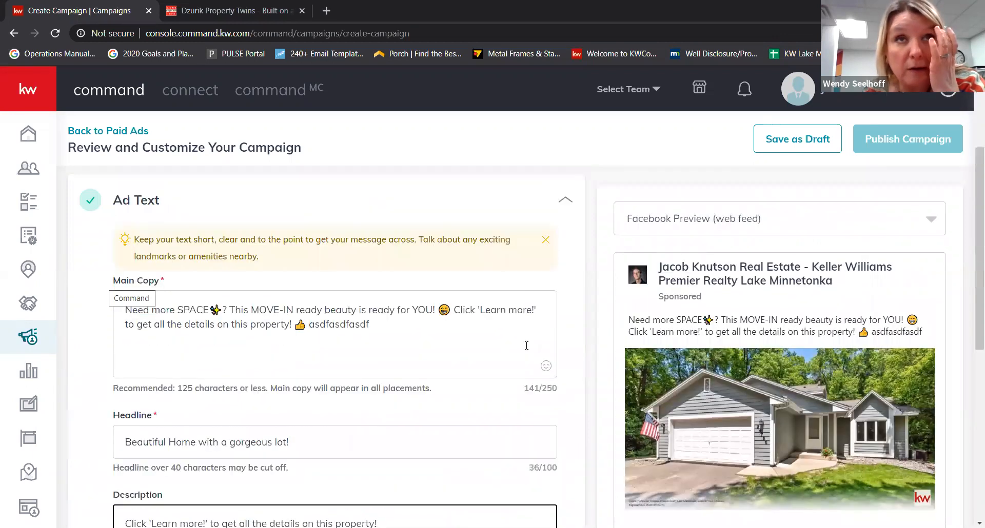
scroll(461, 338, "down", 1)
left_click_drag(506, 246, 462, 248)
left_click(465, 275)
left_click(431, 215)
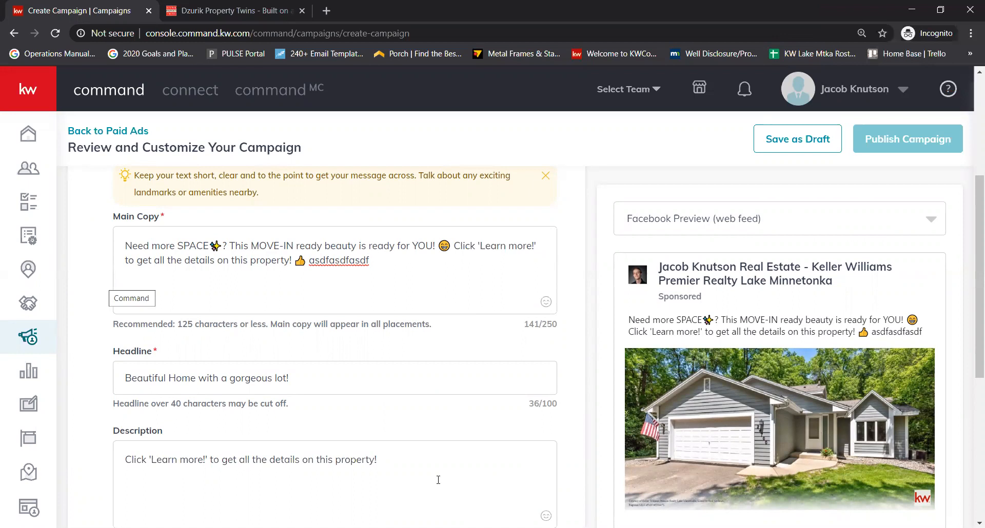
scroll(778, 409, "down", 4)
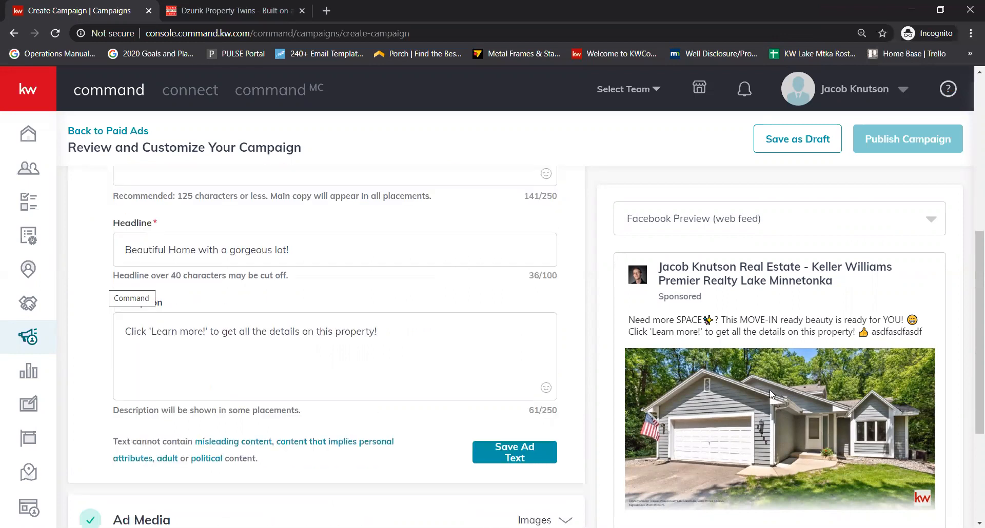
scroll(764, 395, "down", 3)
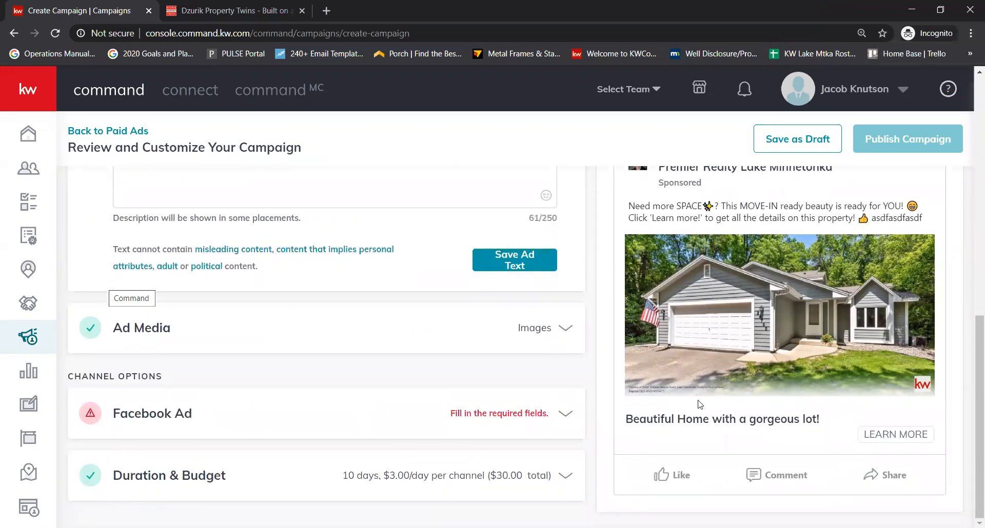
scroll(476, 345, "up", 5)
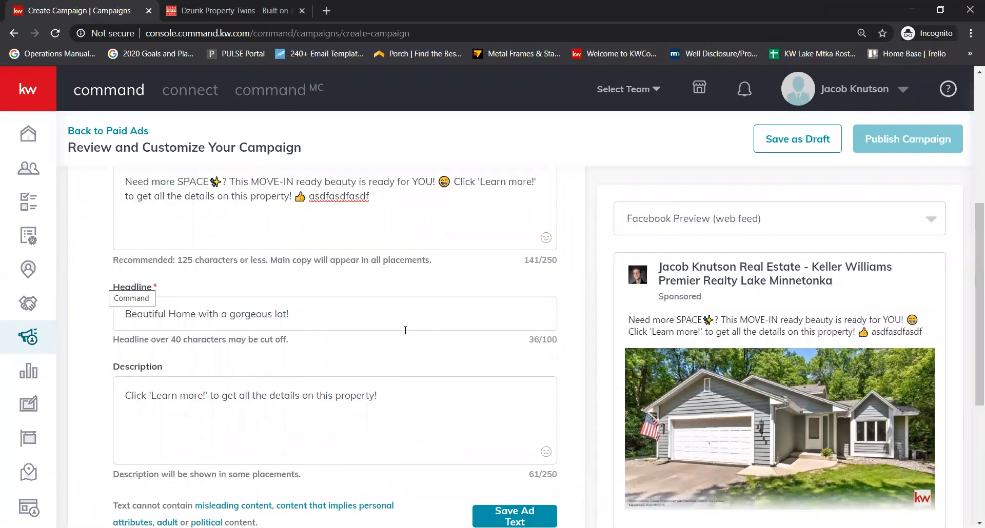
left_click(417, 412)
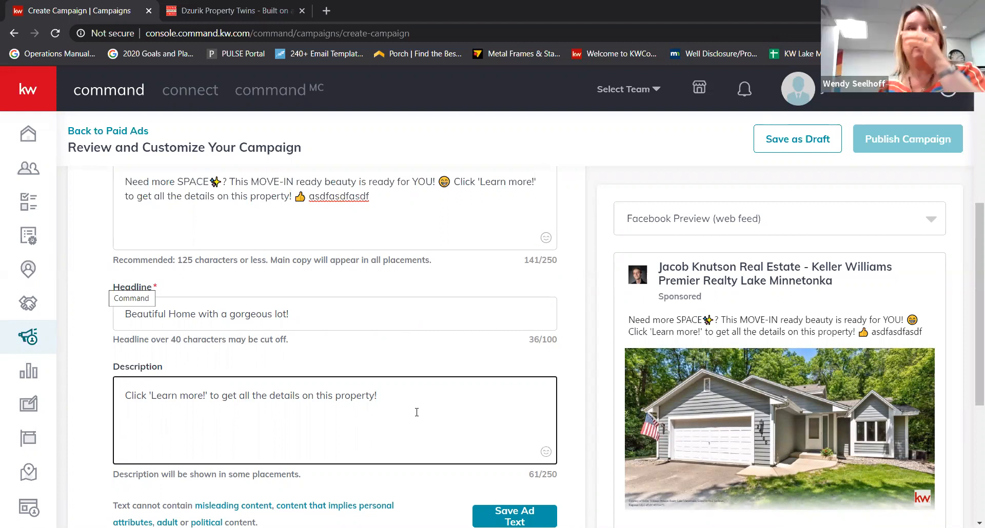
- Expand Ad Media to show the house photo and the right-placed DBA logo
scroll(417, 410, "down", 5)
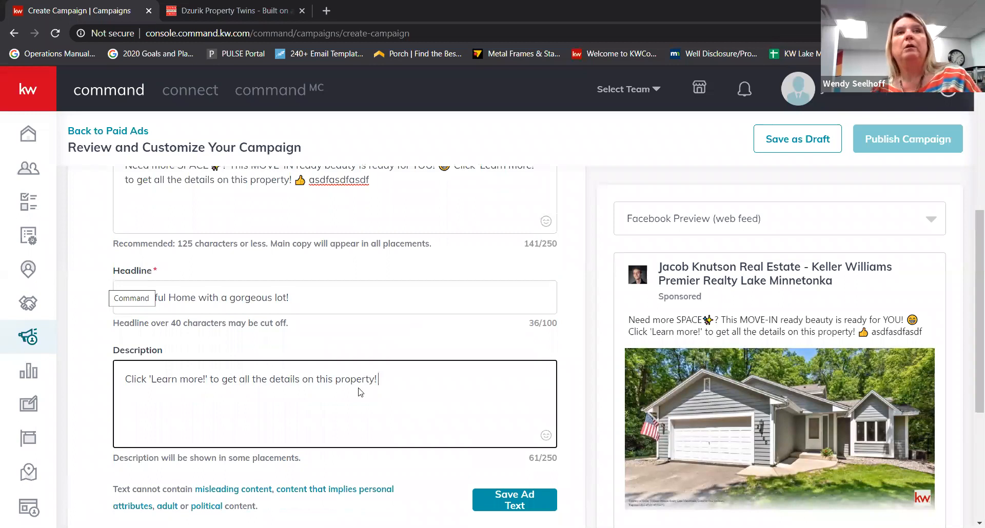
left_click(378, 327)
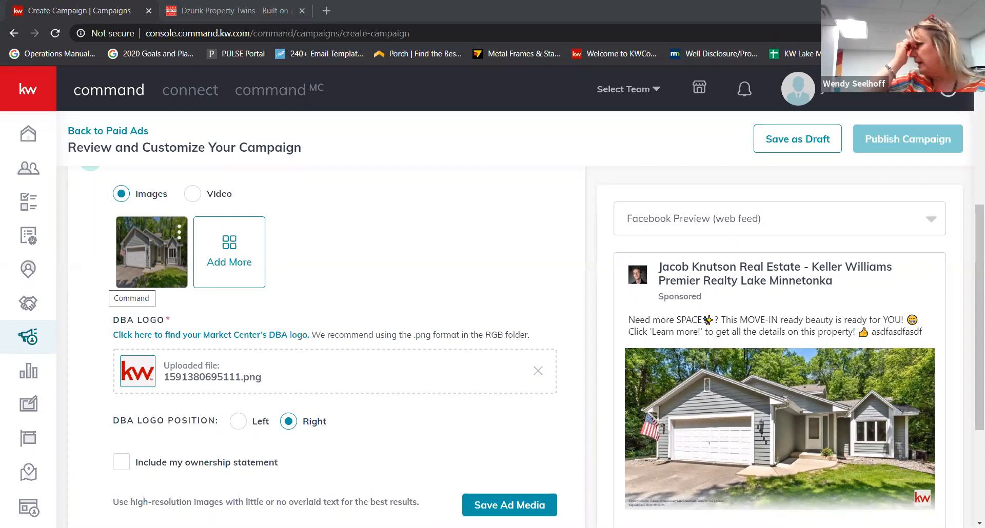
- Open the Paid Ads campaigns page in a new browser tab
middle_click(28, 337)
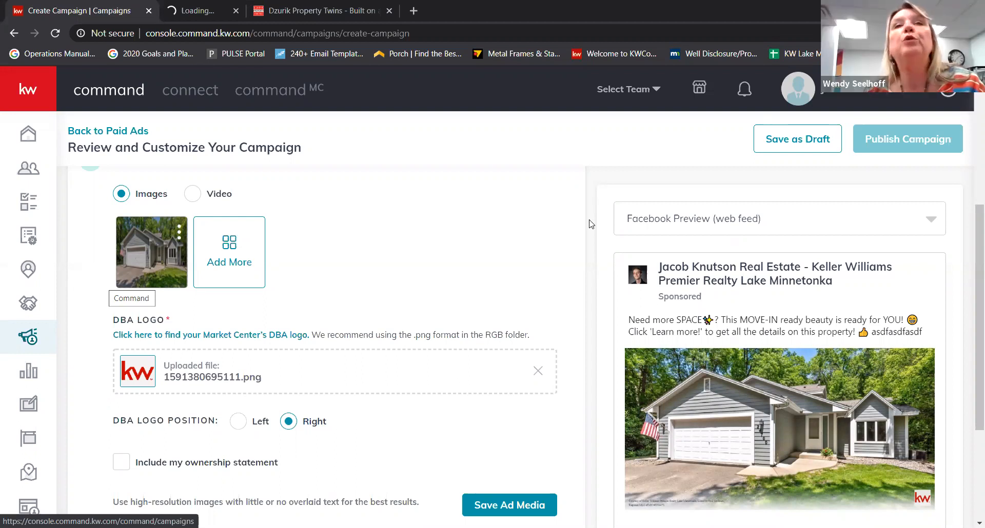
- Check the Test campaign's actions on Paid Campaigns, then return to the campaign being built
left_click(198, 11)
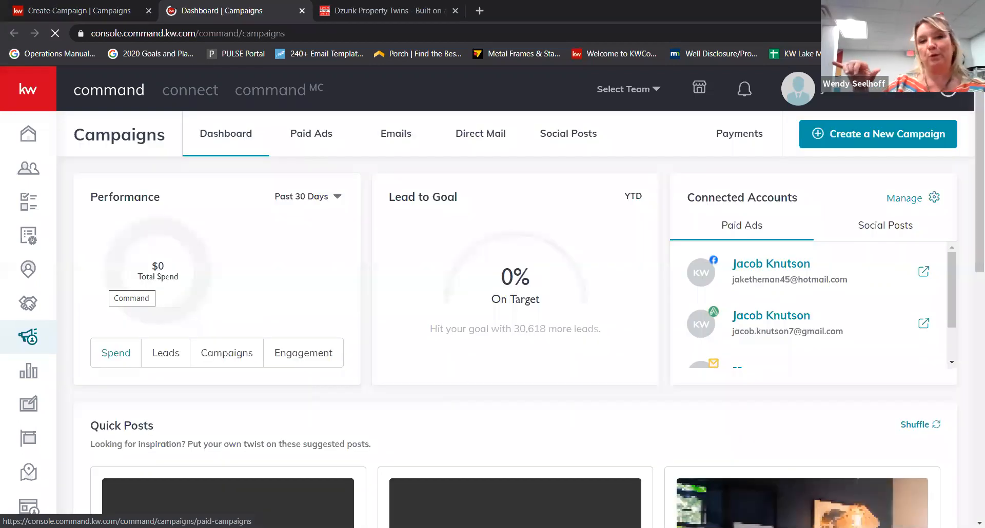
left_click(942, 375)
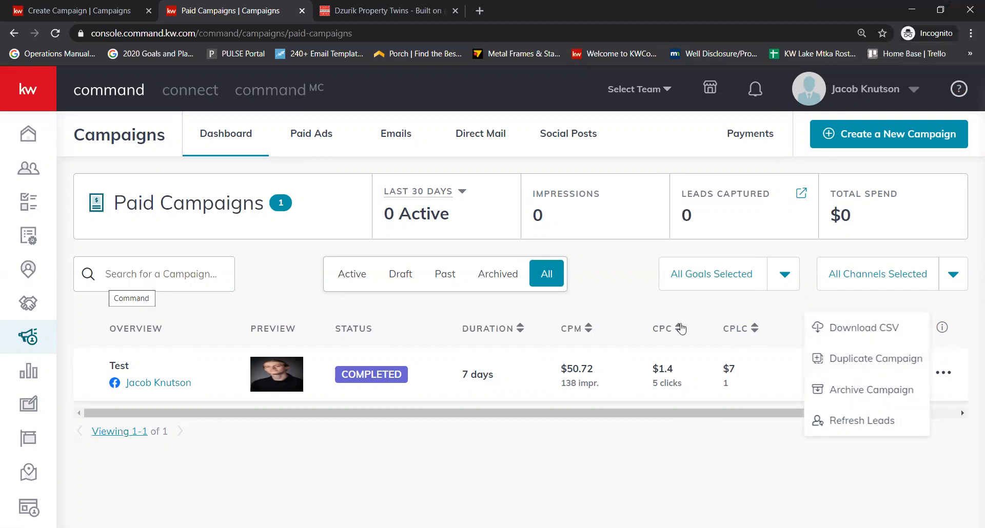
left_click(864, 482)
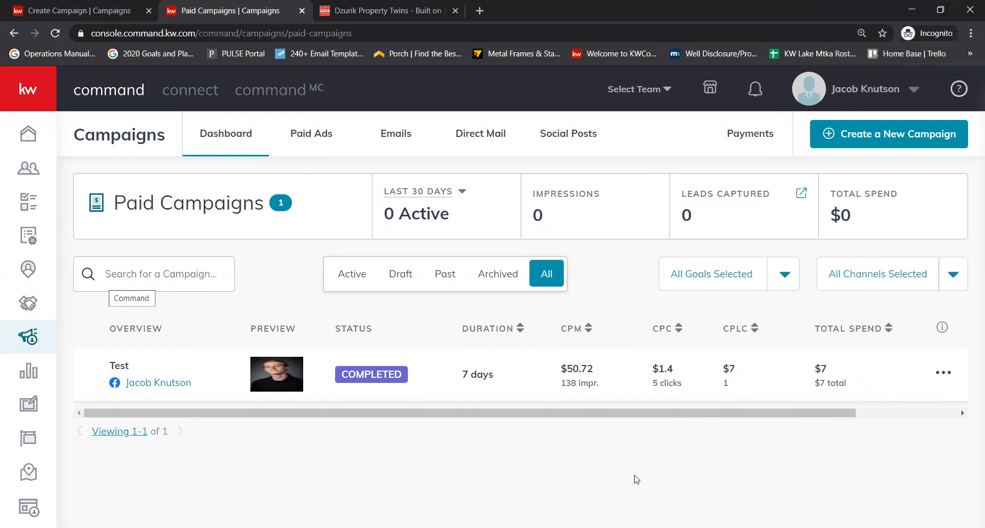
key("ctrl+shift+Tab")
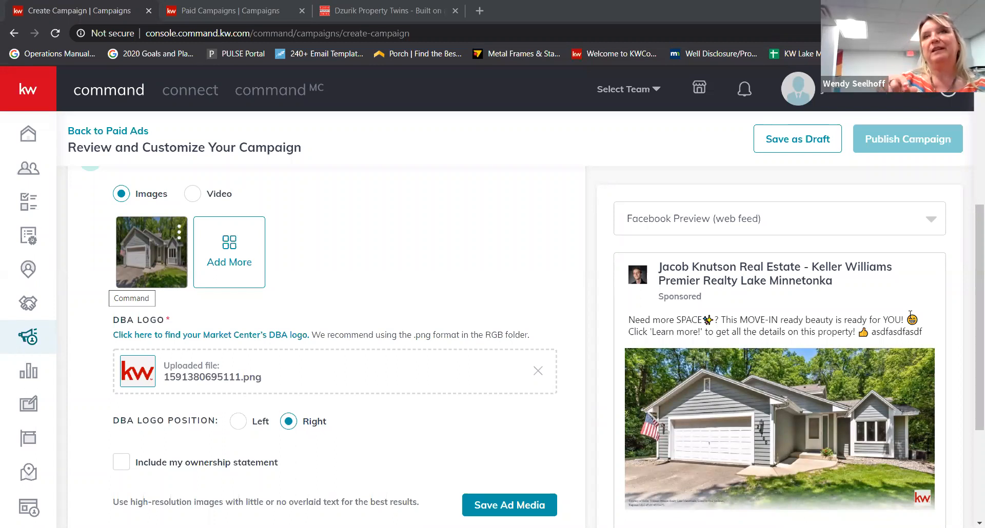
right_click(34, 511)
- Open Consumer in a new tab and view the agent site's URL settings under Site & App Settings
left_click(82, 324)
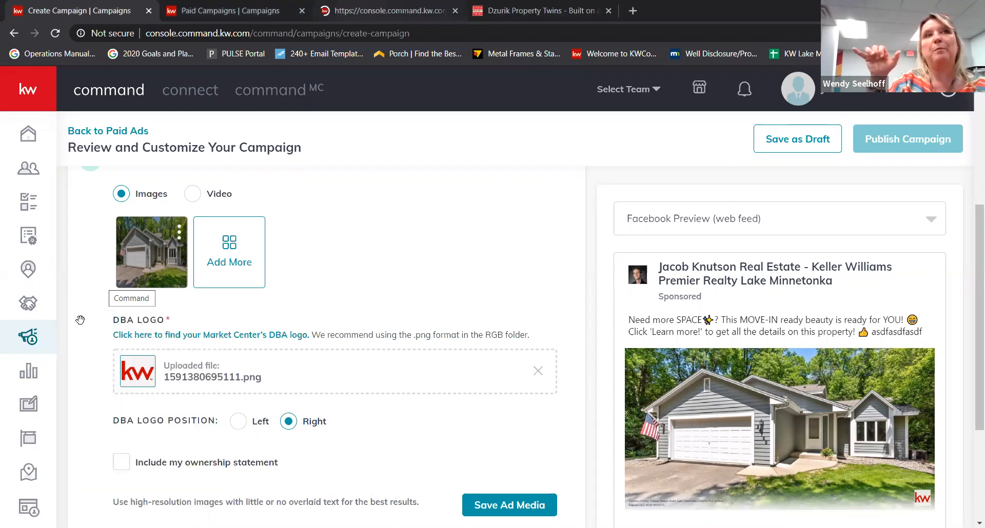
left_click(386, 11)
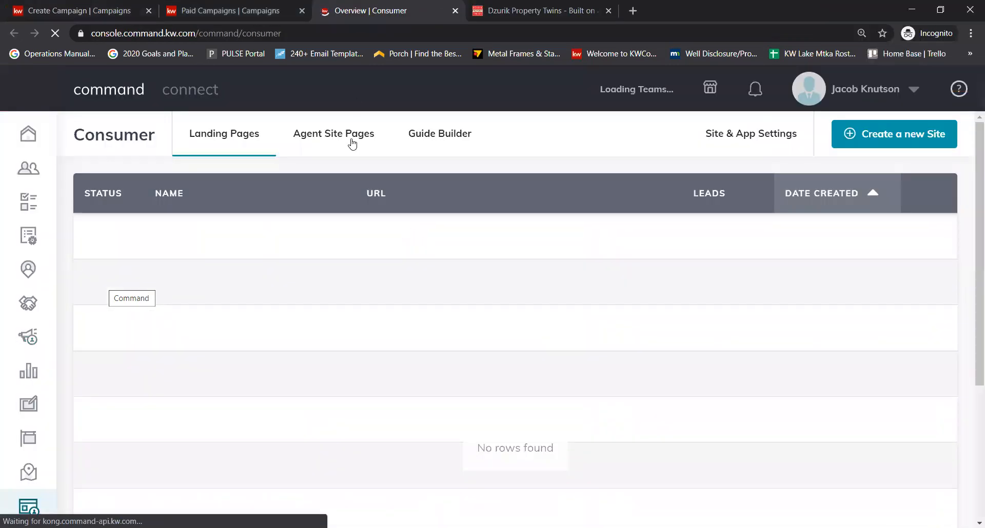
left_click(764, 138)
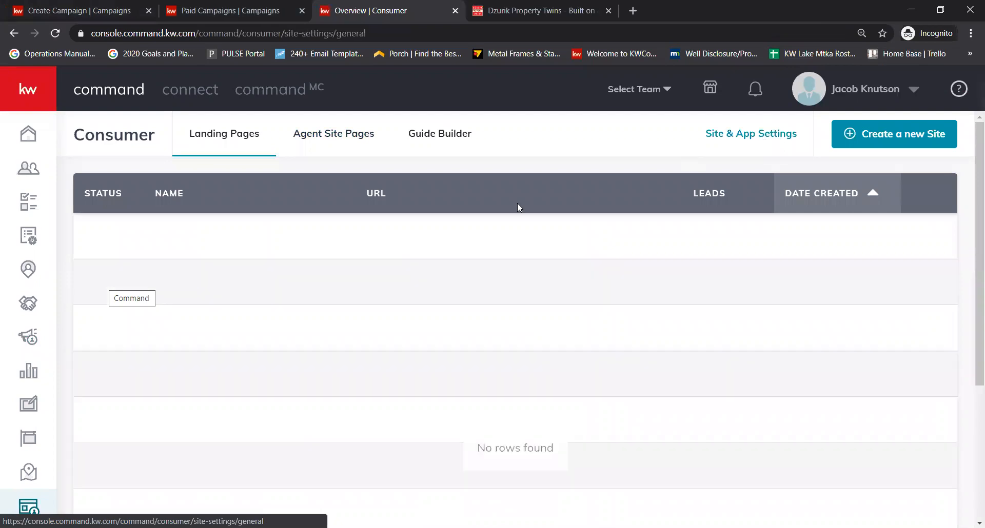
left_click(335, 239)
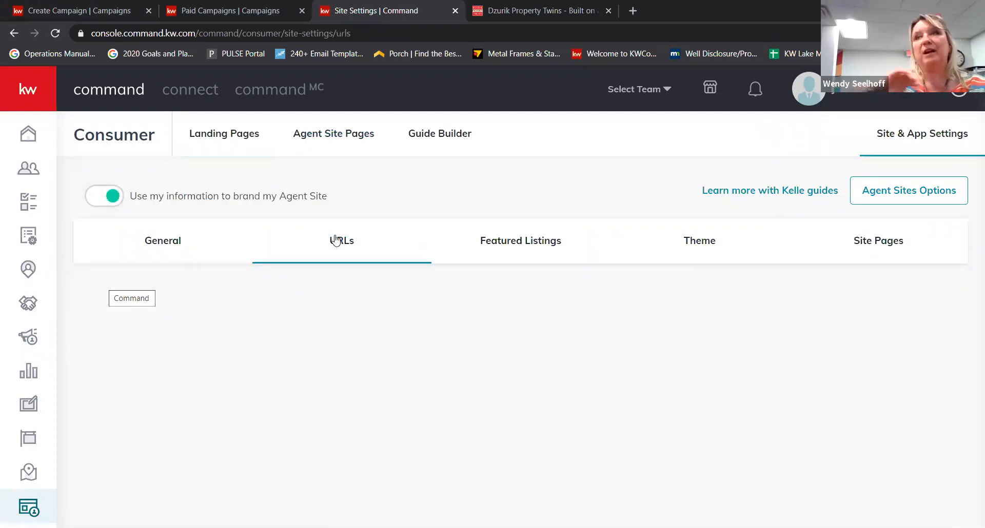
left_click(633, 11)
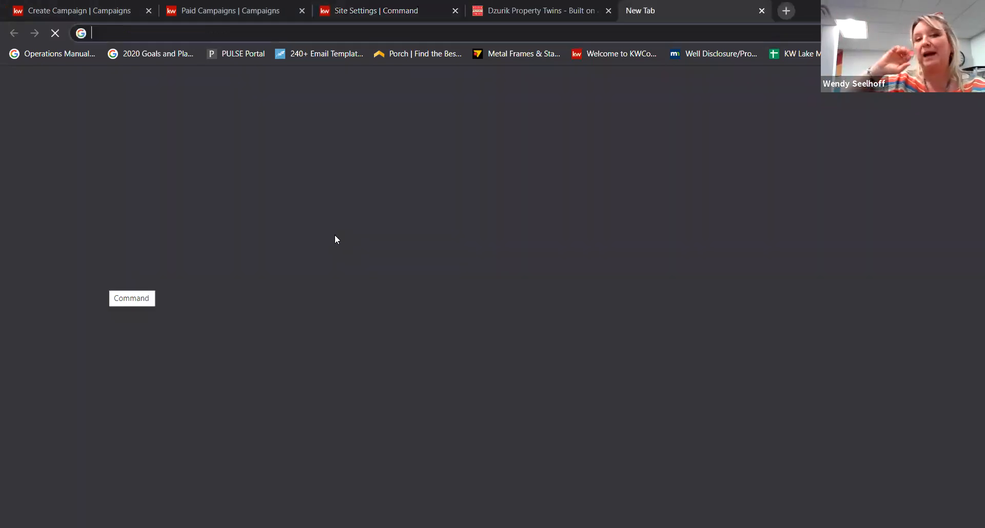
type("jacobk.kw.com")
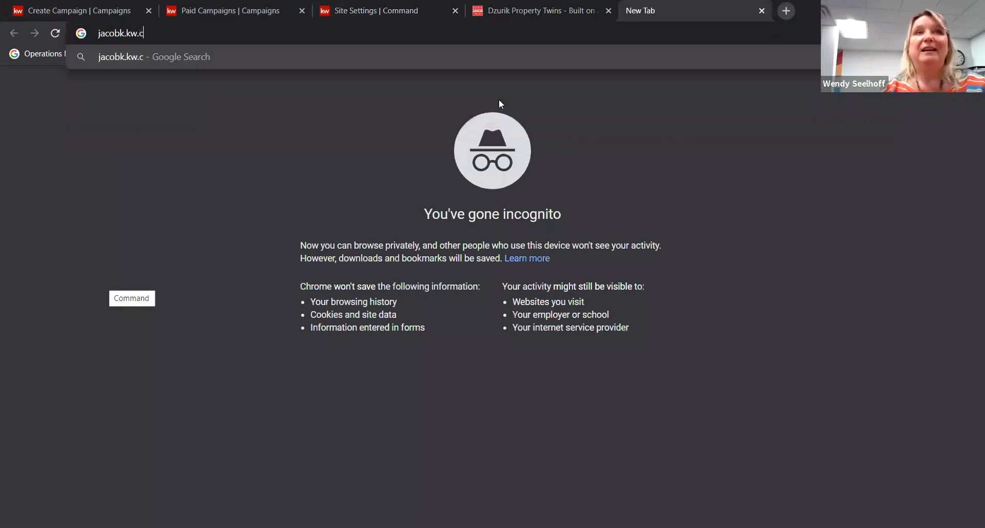
key("Return")
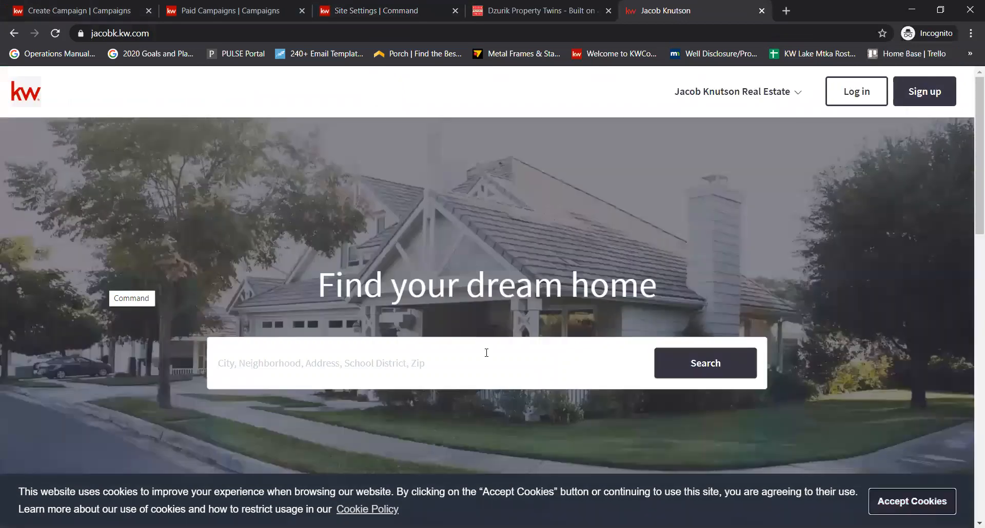
left_click(487, 353)
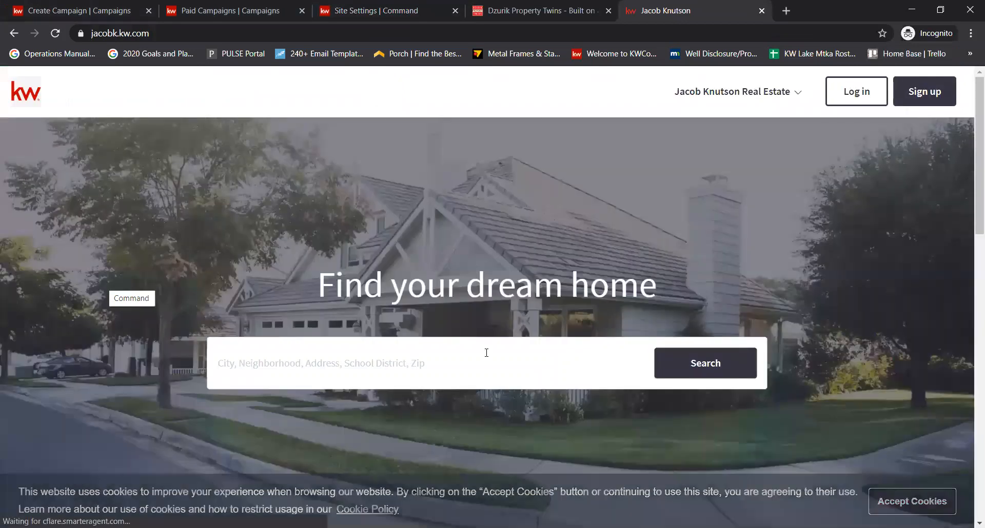
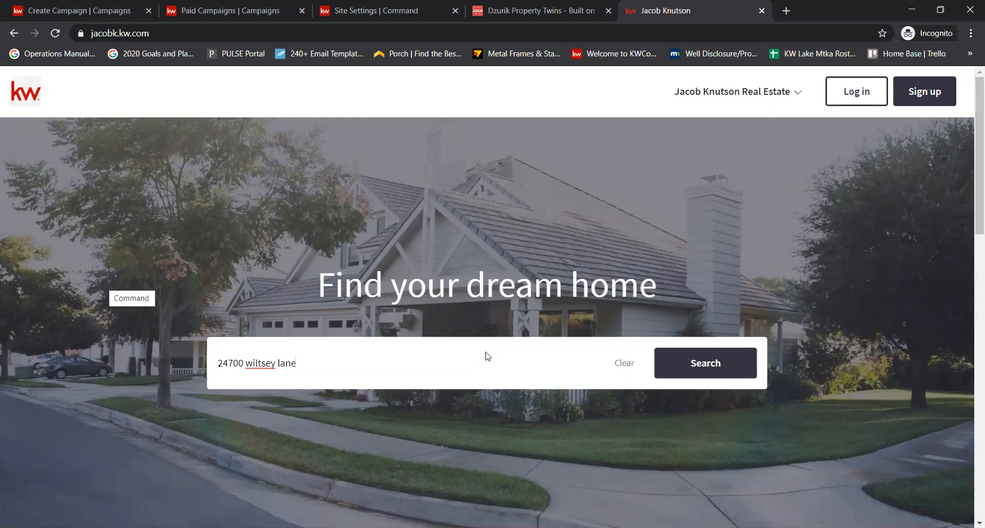
key("Return")
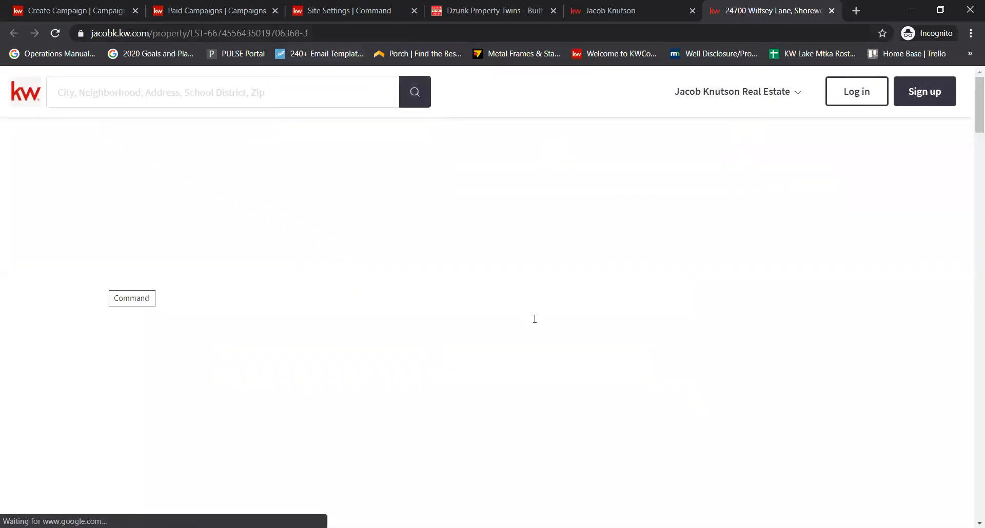
key("ctrl+l")
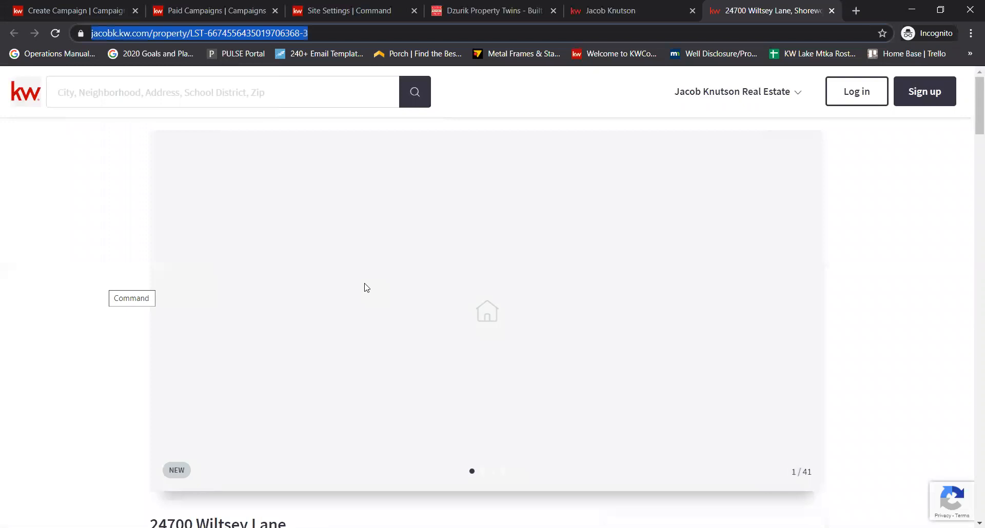
scroll(450, 282, "down", 4)
scroll(502, 286, "up", 4)
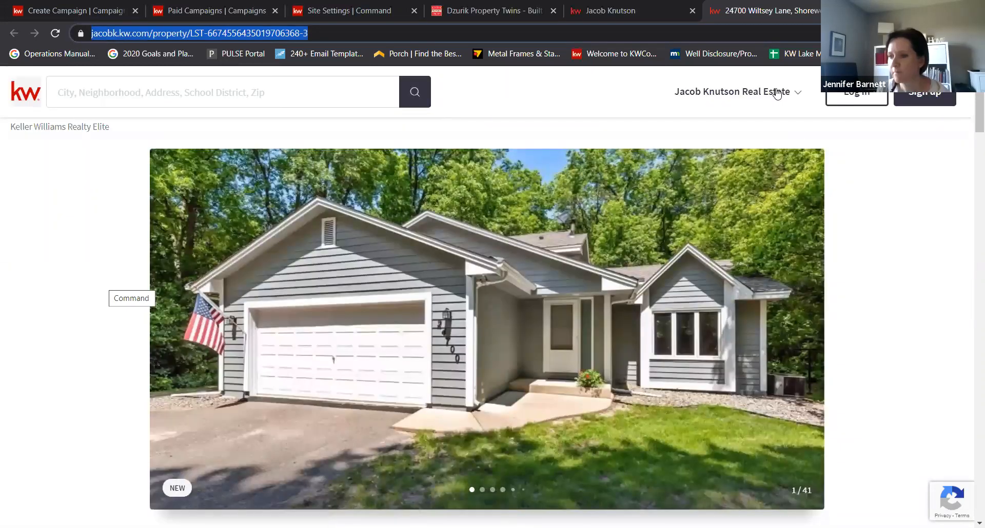
left_click(777, 93)
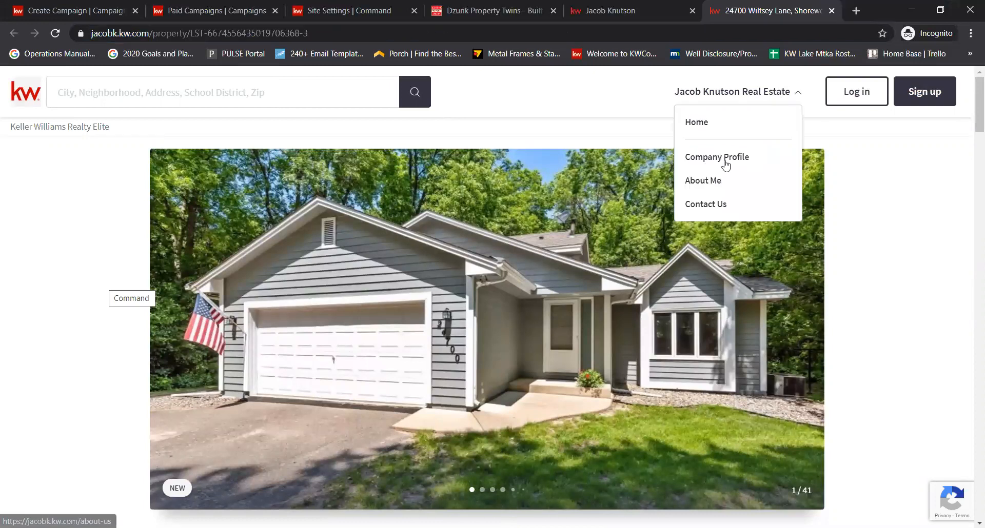
scroll(469, 318, "down", 3)
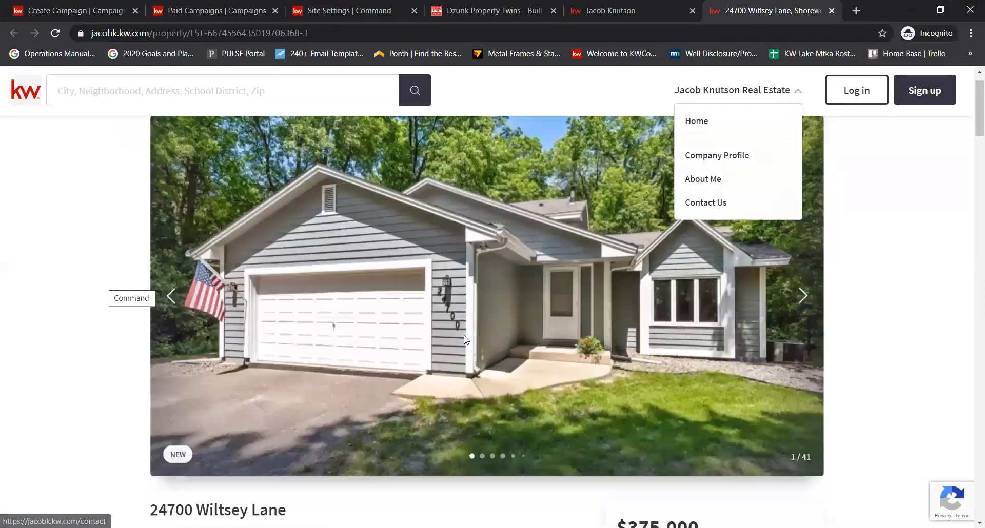
scroll(469, 321, "down", 1)
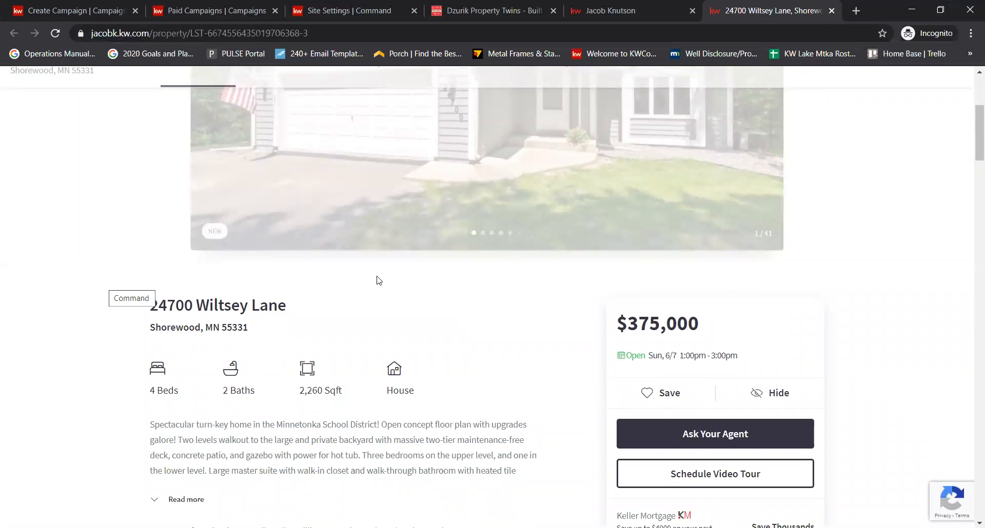
scroll(378, 277, "down", 2)
scroll(411, 313, "down", 4)
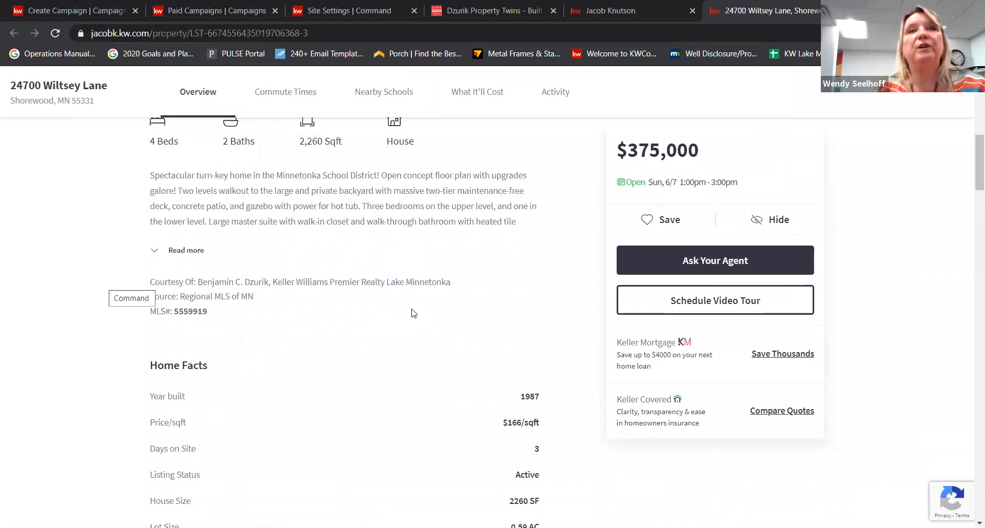
scroll(413, 313, "down", 5)
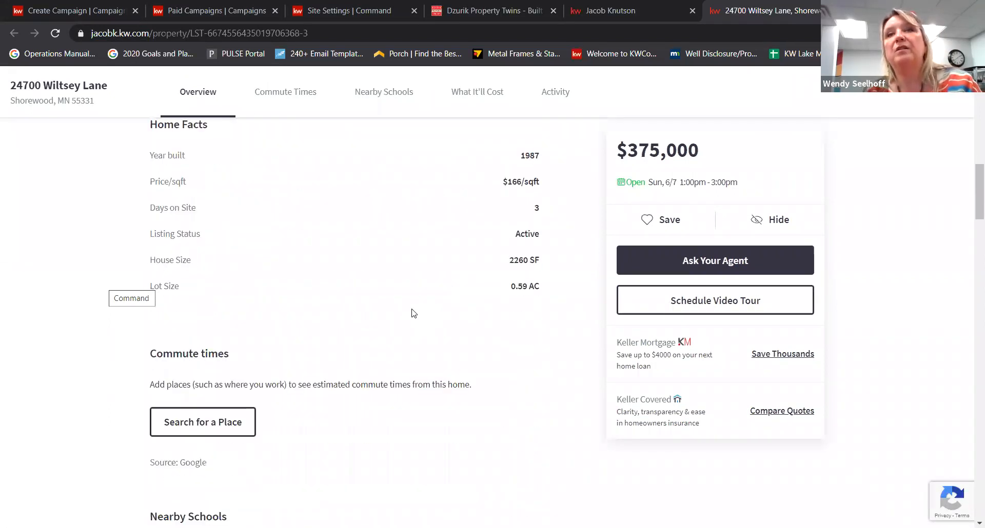
scroll(479, 361, "down", 8)
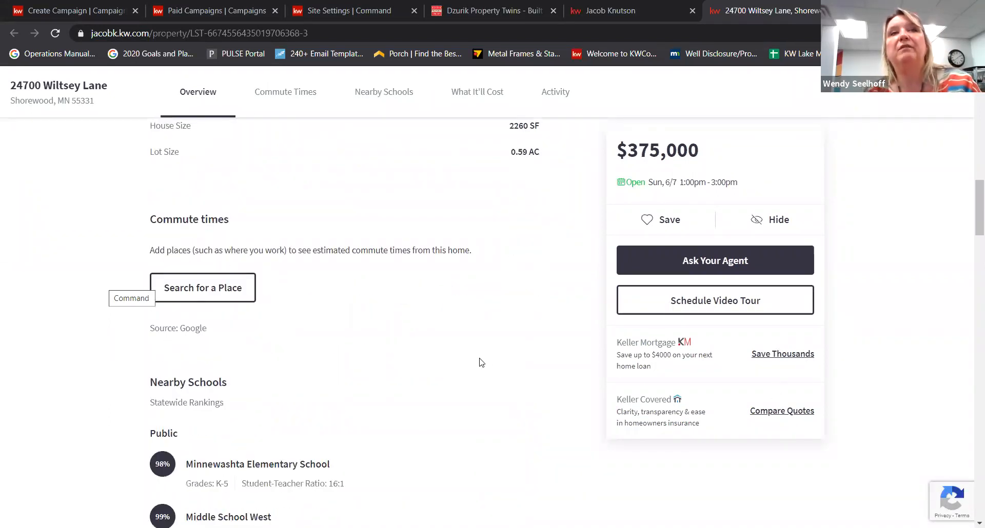
scroll(572, 429, "up", 17)
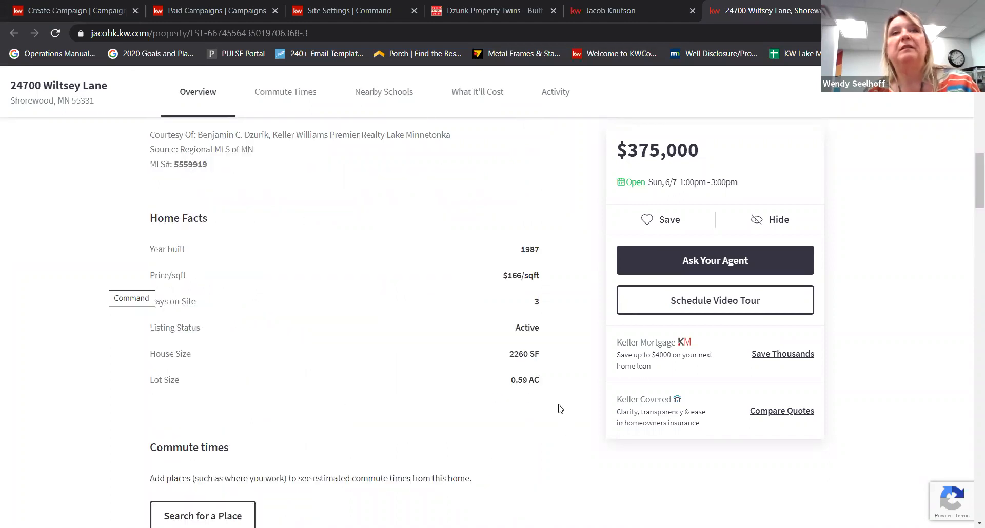
scroll(560, 409, "down", 6)
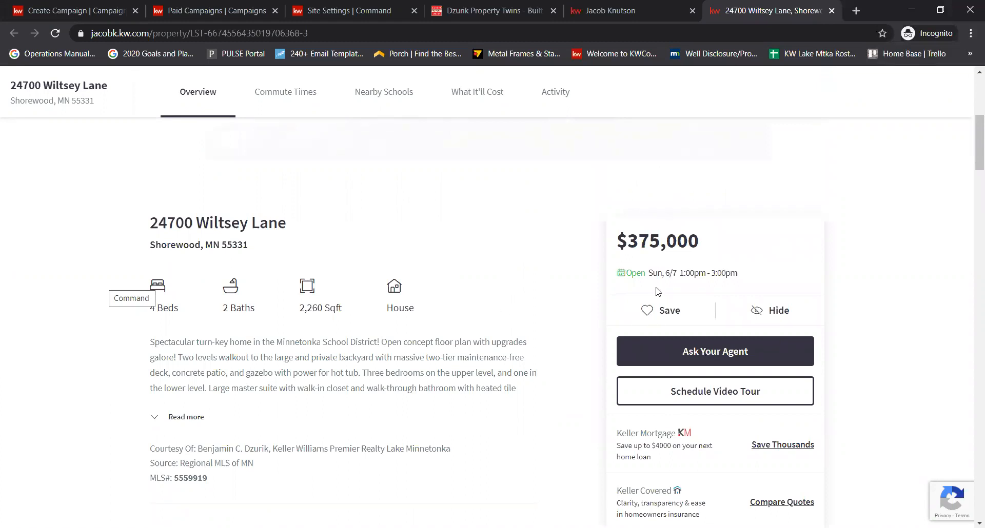
left_click(726, 352)
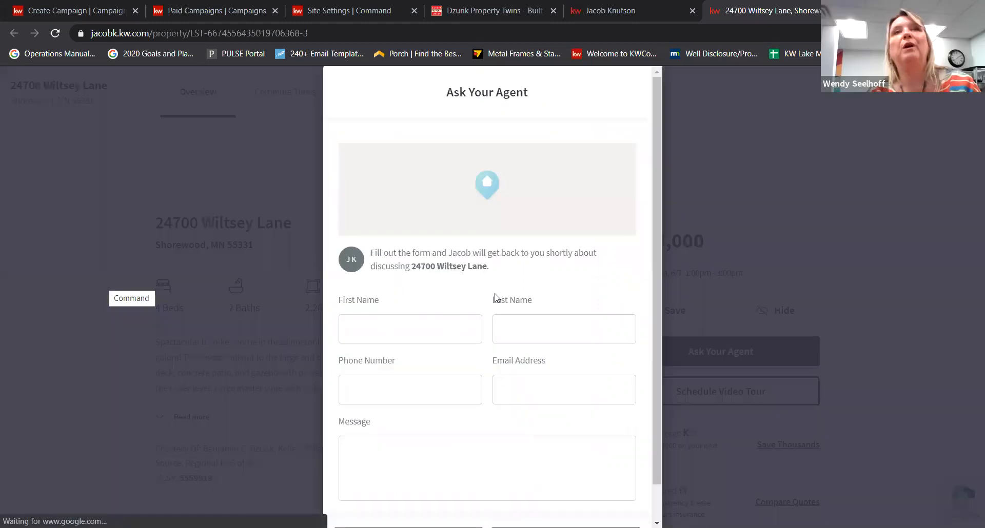
scroll(500, 308, "down", 2)
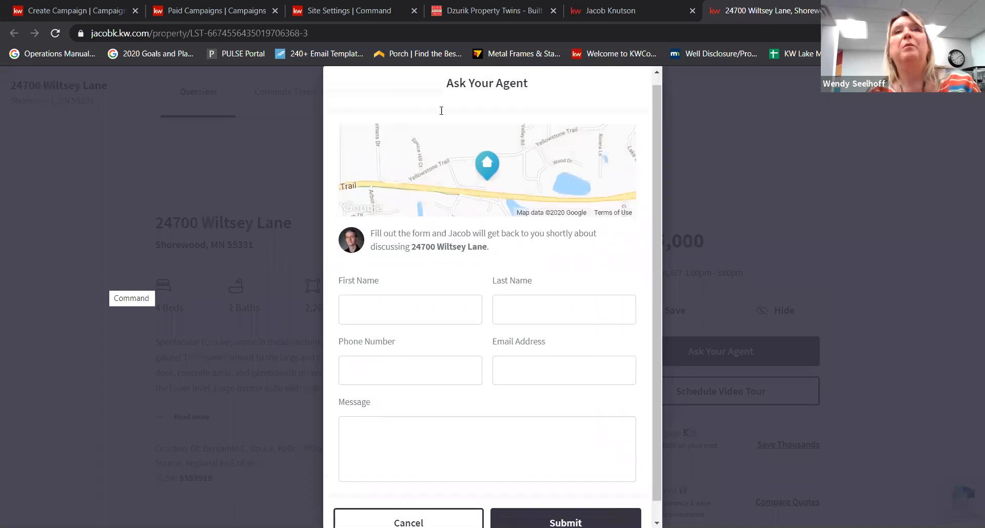
left_click(709, 406)
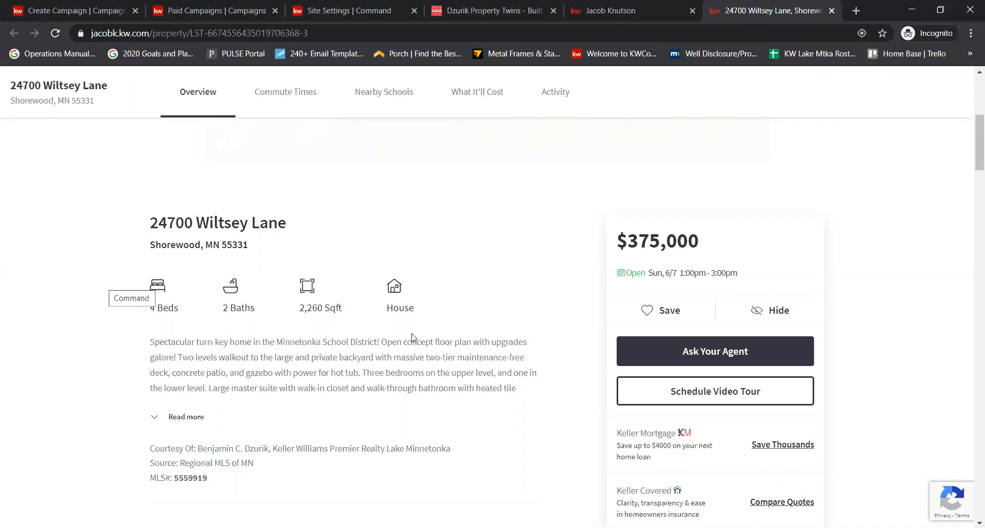
- Look over the listing's 41 photos and Sun 6/7 open house, then return to Create Campaign
scroll(398, 313, "up", 5)
scroll(396, 307, "up", 1)
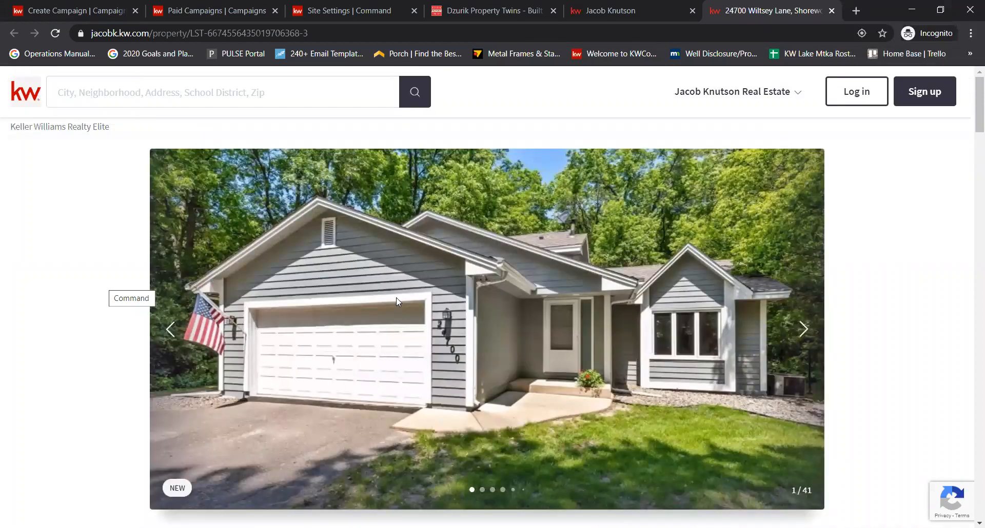
scroll(601, 295, "down", 5)
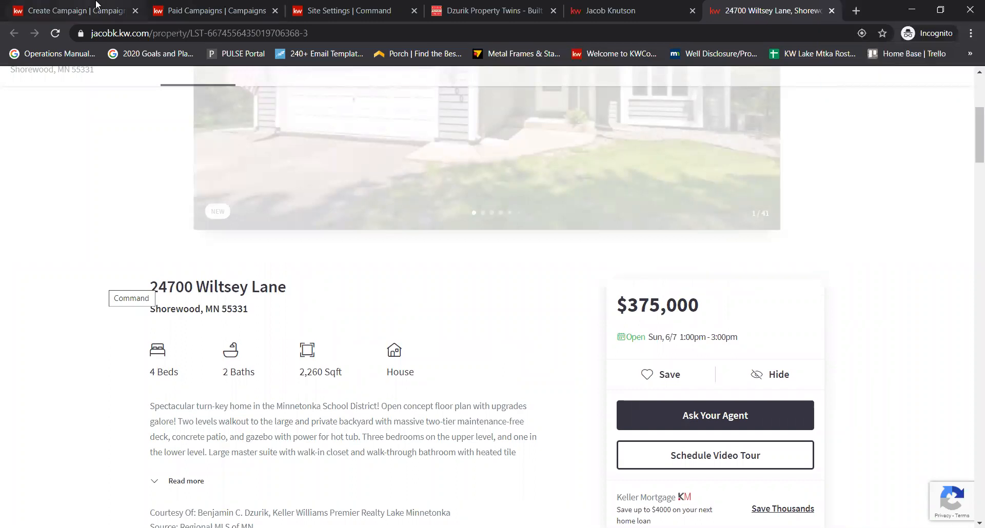
left_click(96, 6)
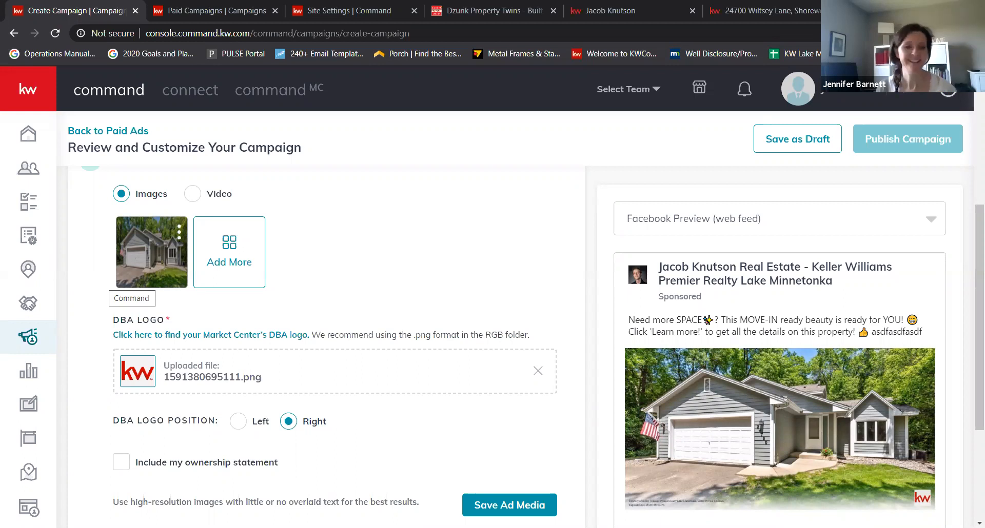
scroll(400, 475, "down", 3)
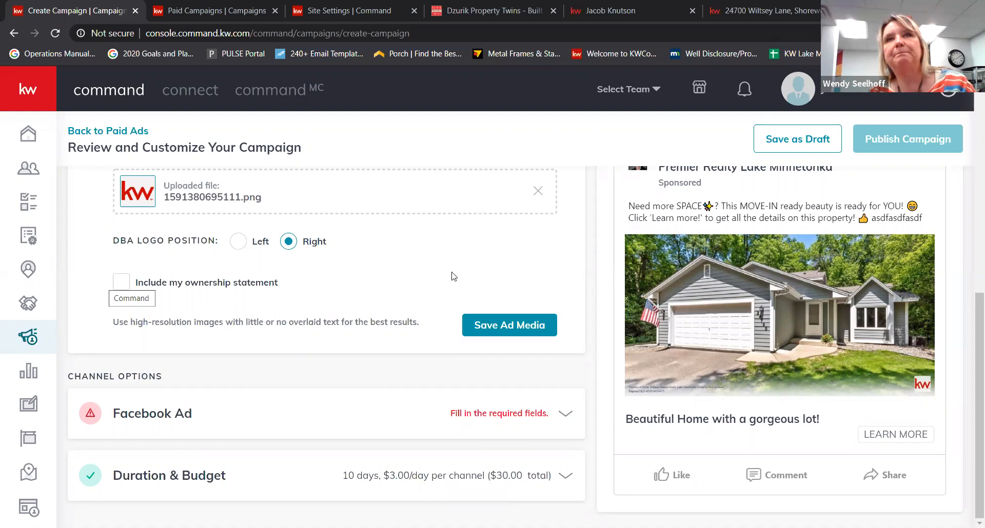
scroll(451, 275, "up", 10)
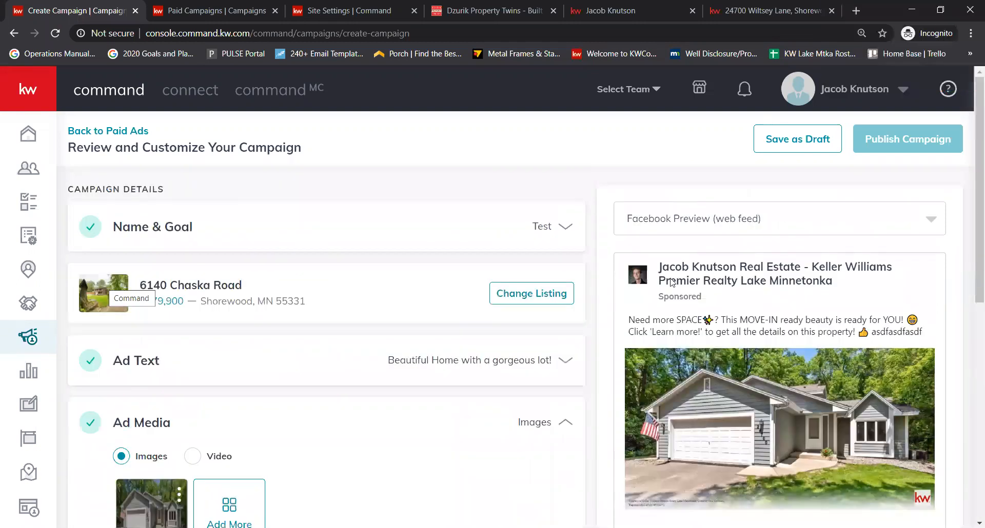